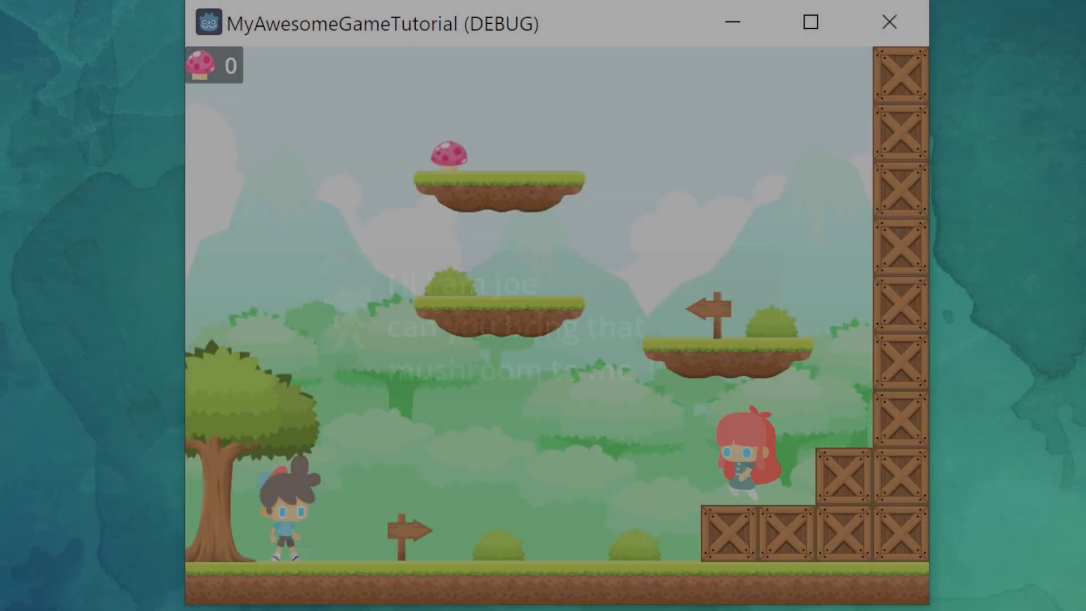
Play the finished platformer, jumping the red-haired character up and left across the platforms toward the mushroom
key(Up)
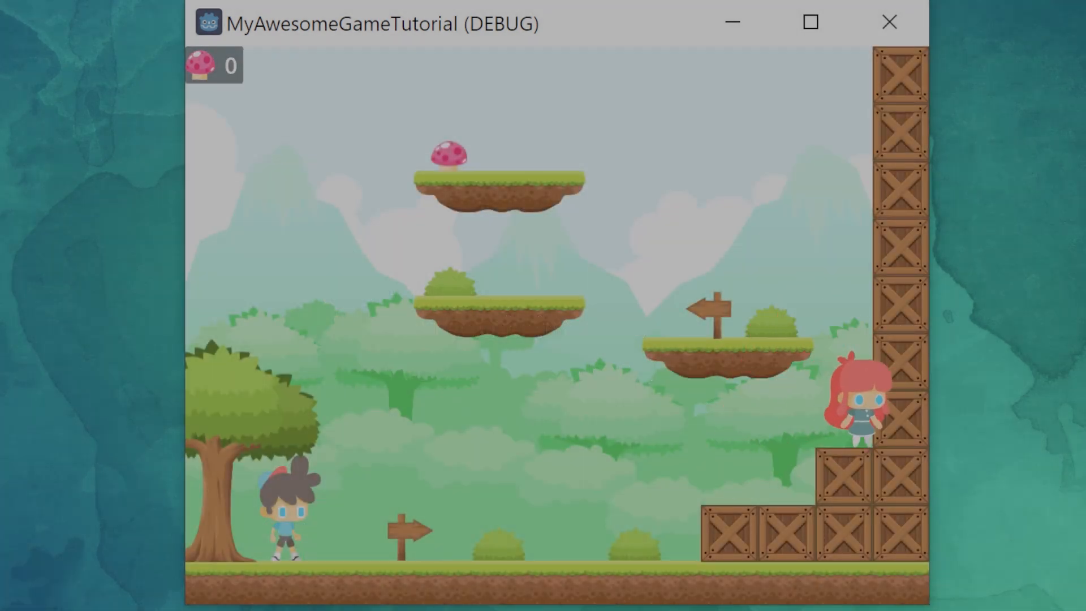
key(Up)
key(Left)
key(Left)
key(Up)
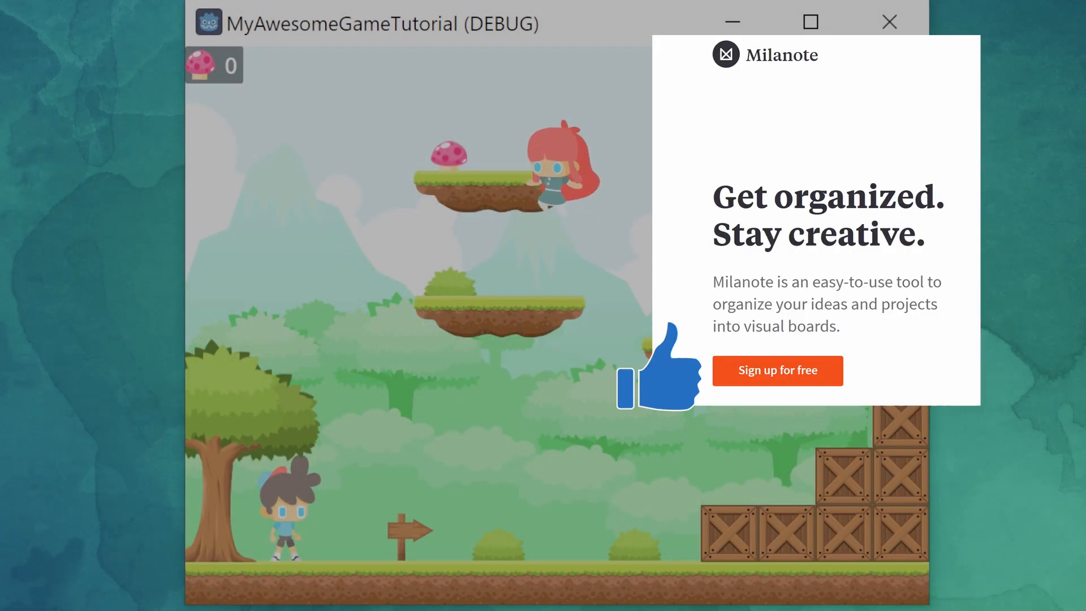
key(Up)
key(Left)
key(Left)
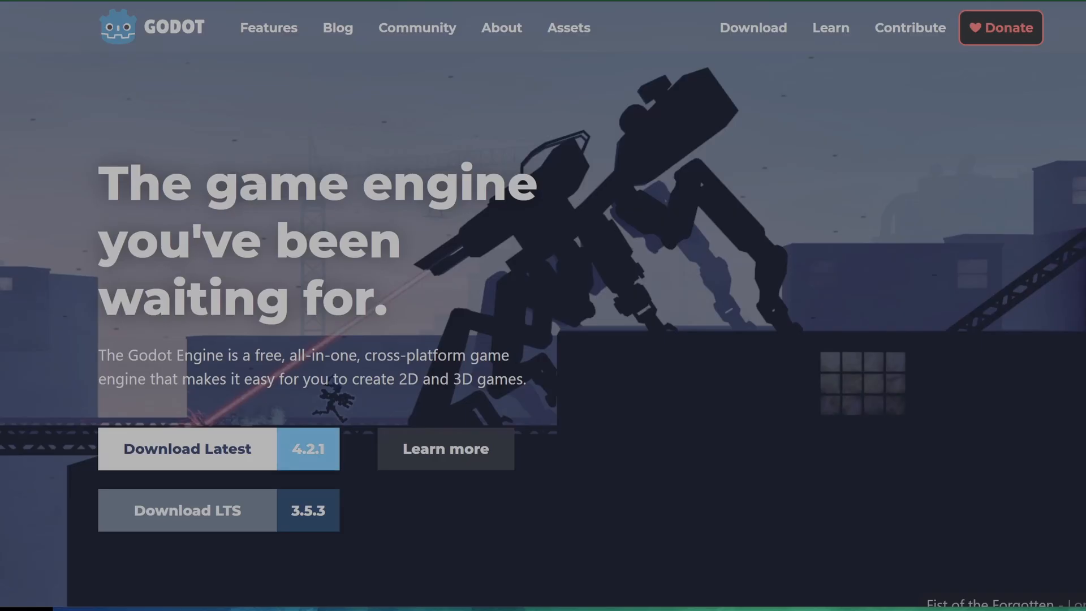
Download the standard 64-bit Godot Engine 4.2.1 for Windows and extract its archive in the downloads folder
click(310, 449)
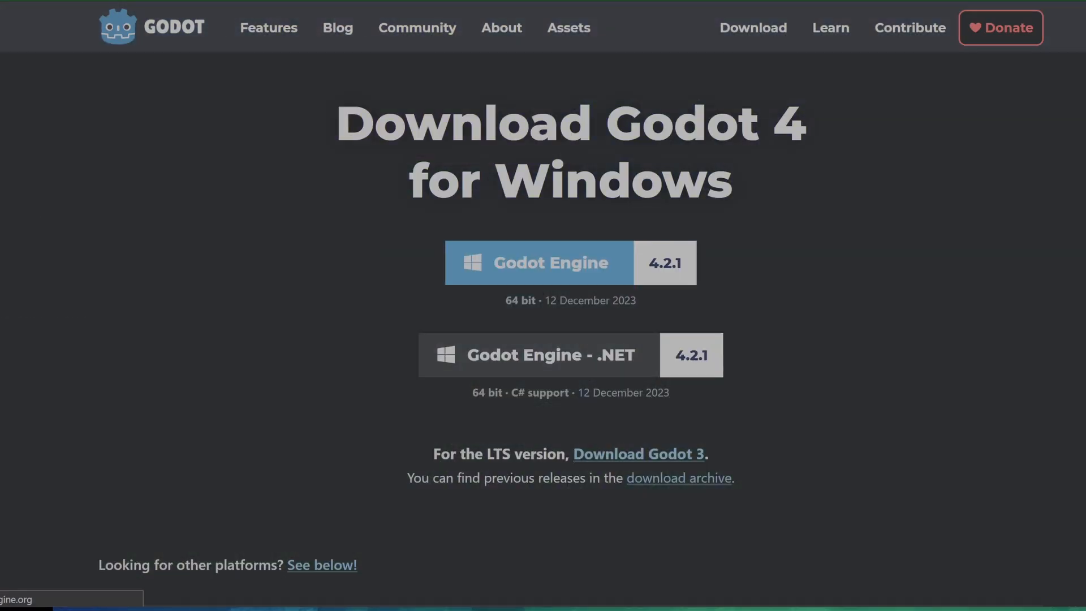
click(539, 263)
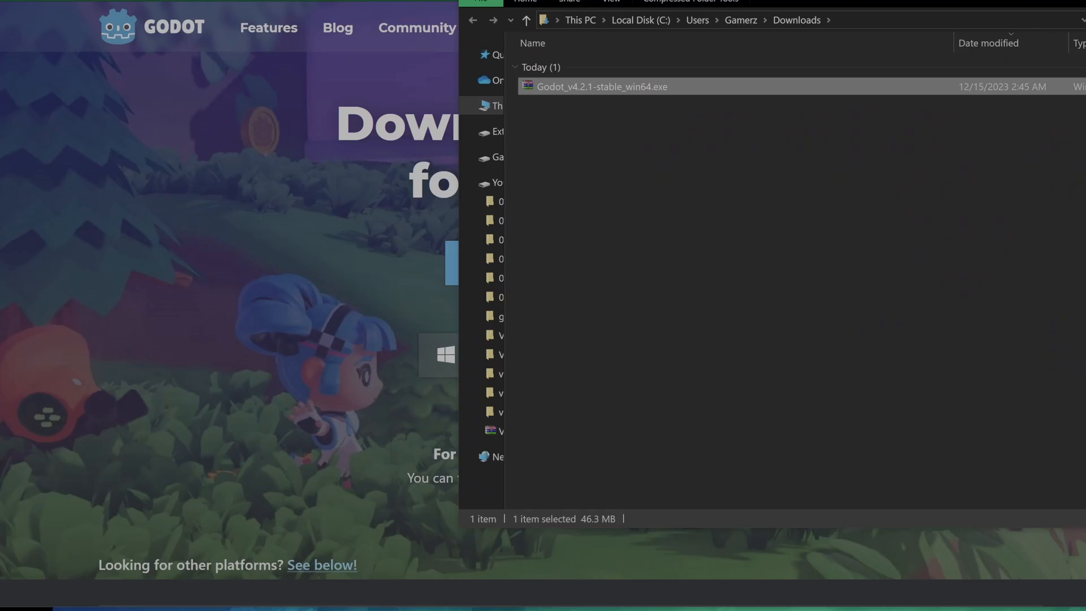
right_click(526, 87)
click(565, 182)
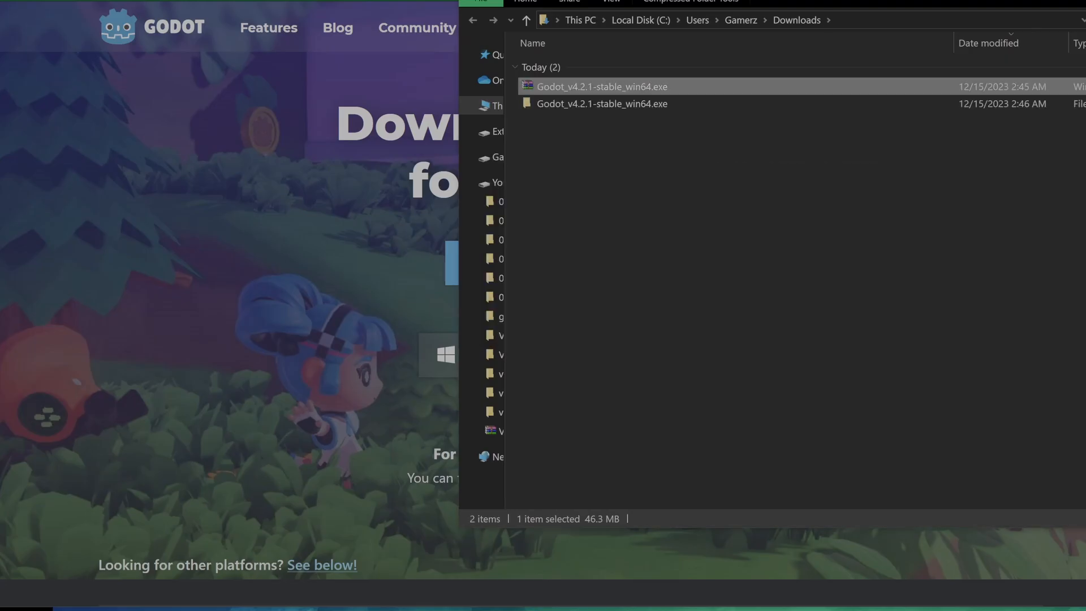
Launch the extracted Godot 4.2.1 and create a project named MyAwesomeGameTutorial with the Mobile renderer and Git metadata
double_click(602, 103)
double_click(593, 67)
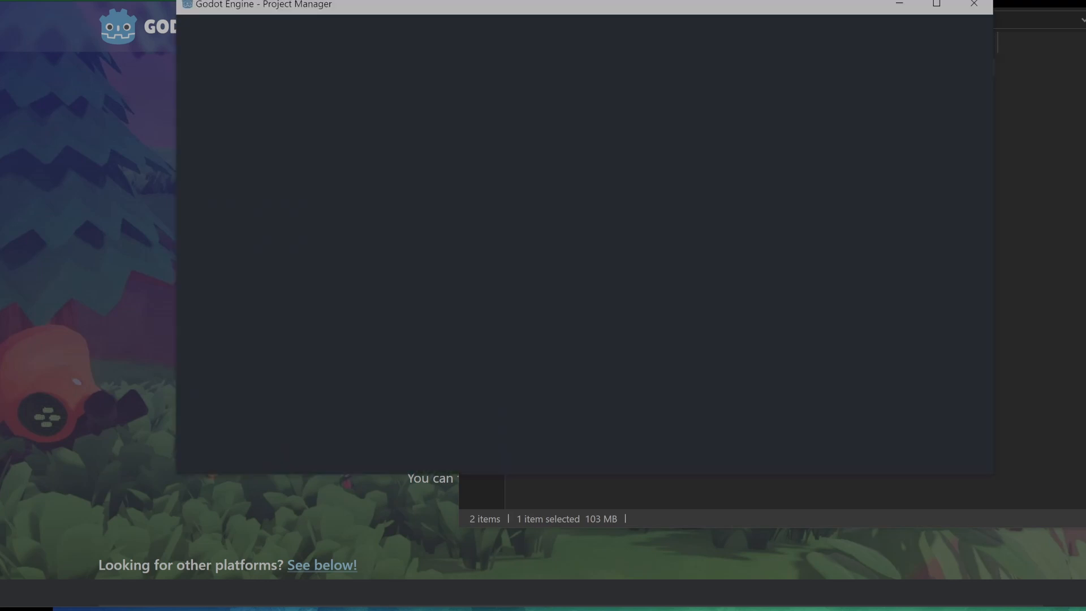
key(ctrl+n)
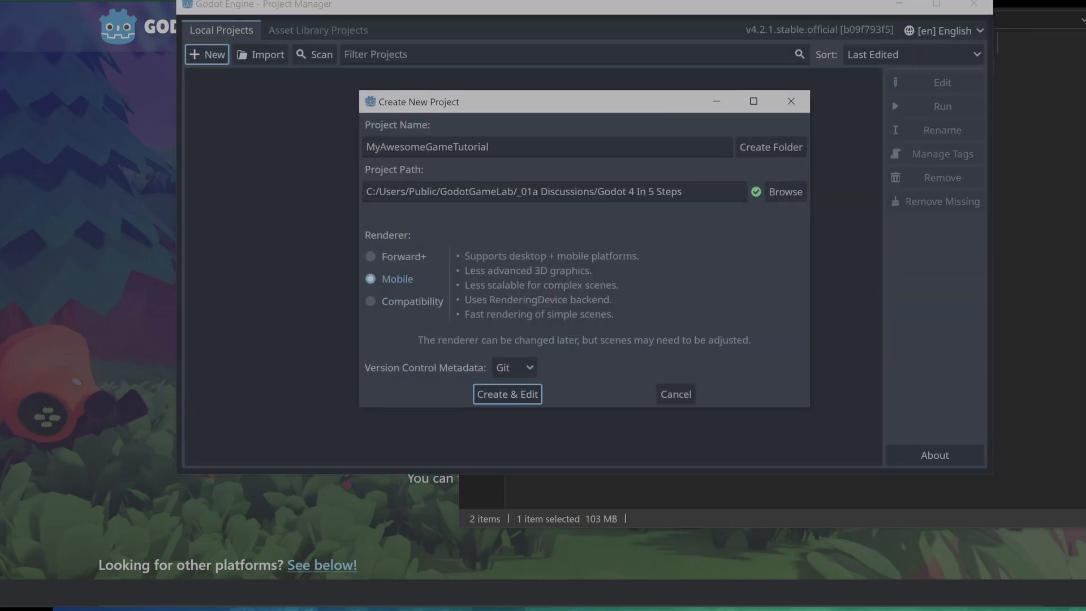
click(507, 394)
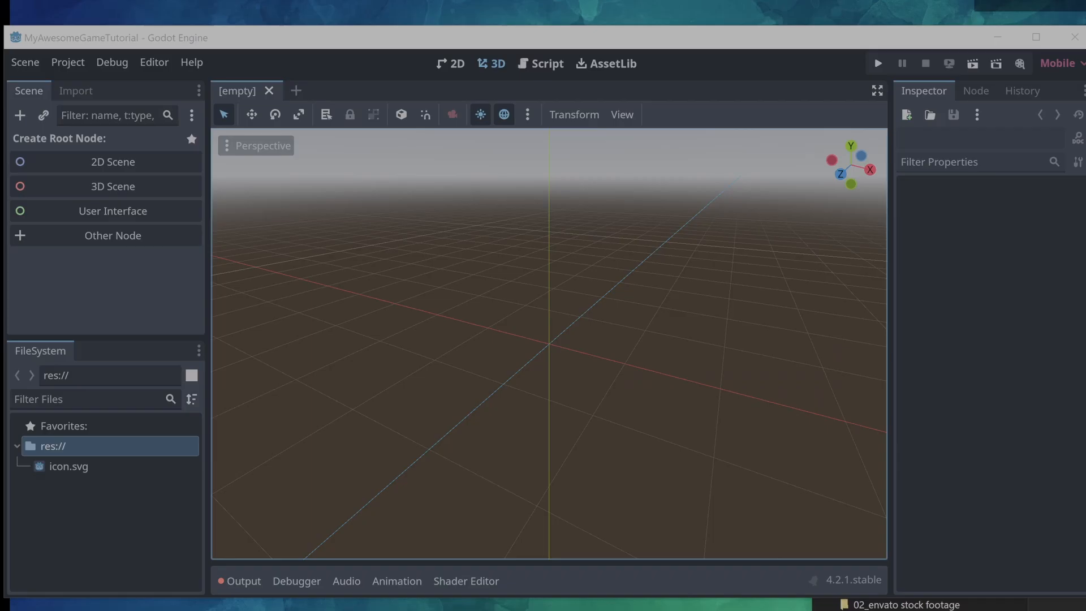
Switch to the 2D workspace and bring the Art folder from the file explorer into the project's res:// root
click(450, 64)
key(alt+Tab)
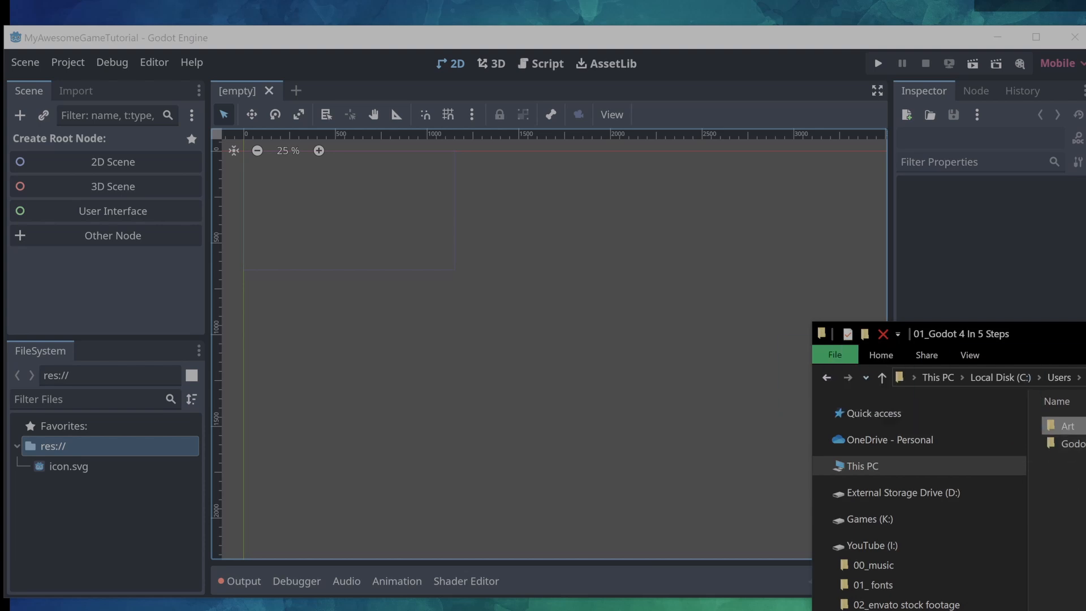
key(alt+Tab)
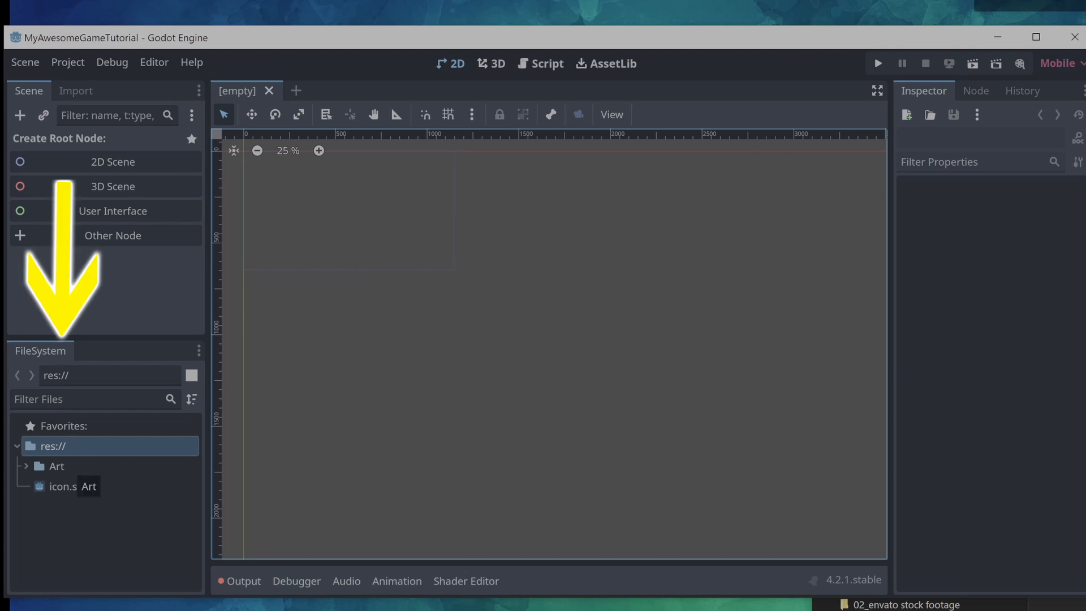
Set the color of the Art folder to red in the project's file system
click(67, 467)
right_click(65, 466)
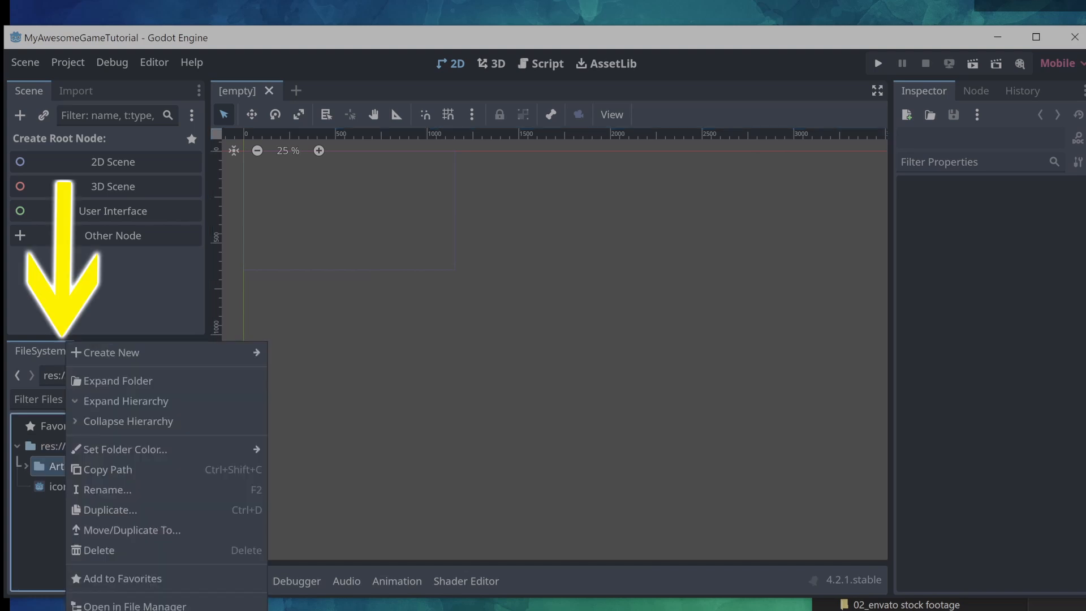
mouse_move(124, 449)
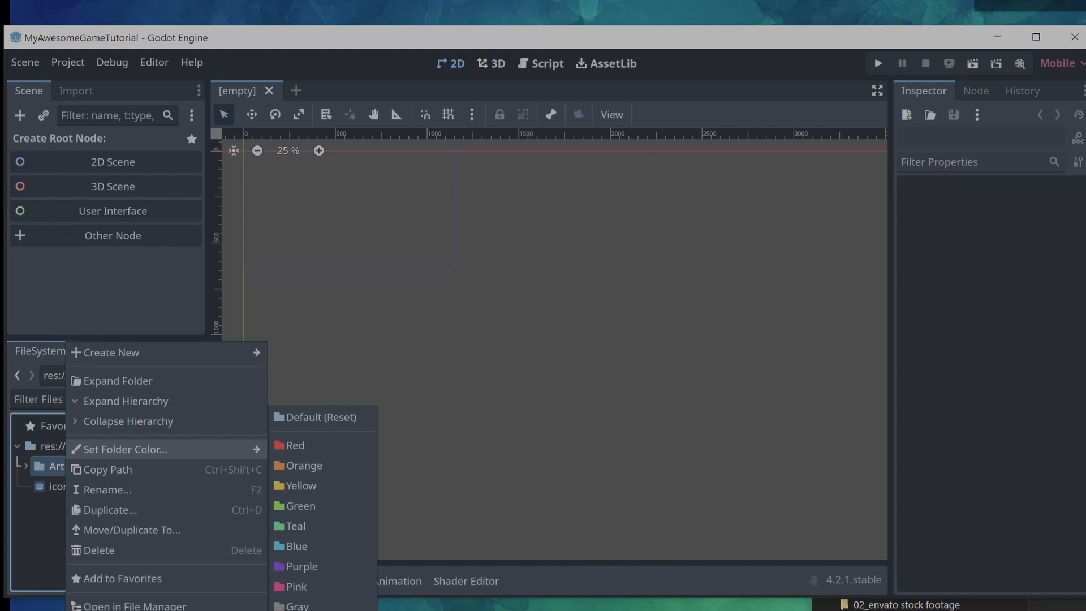
click(295, 446)
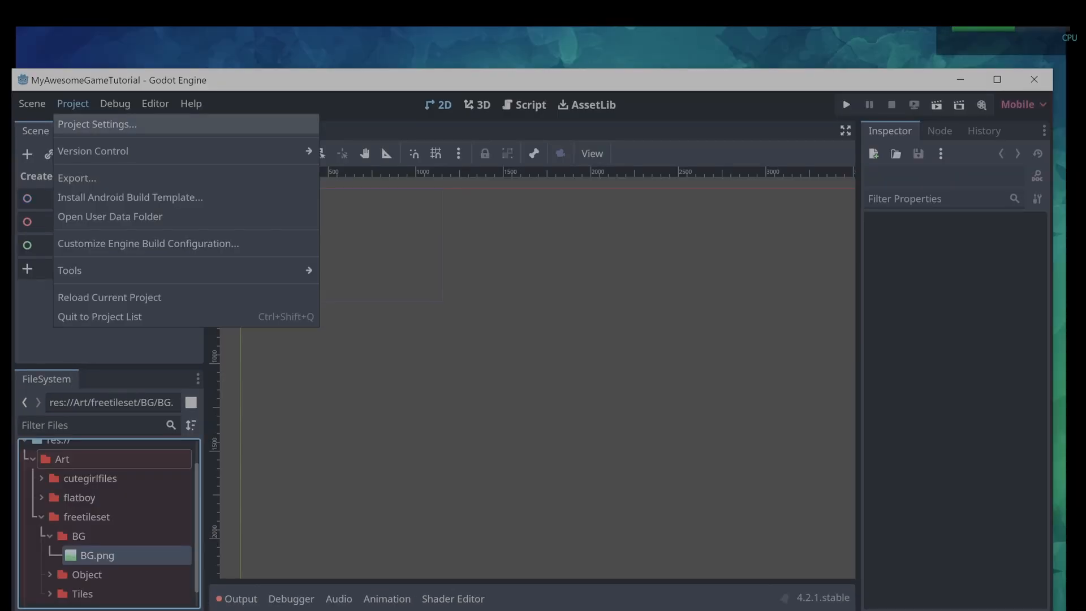
Set the project's display window to a viewport width of 1000 and a viewport height of 750
click(97, 123)
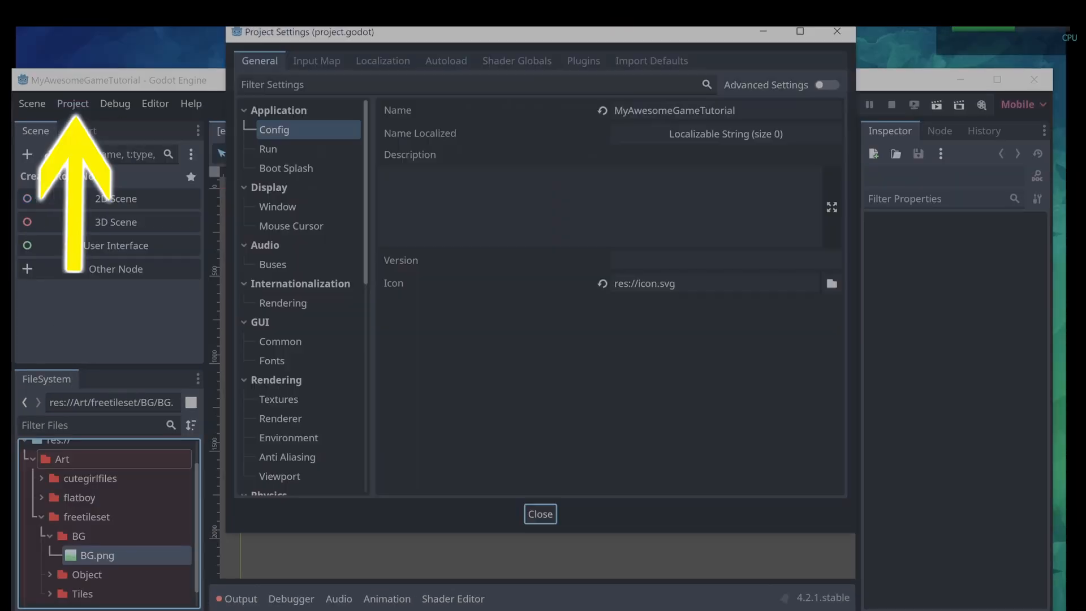
click(278, 207)
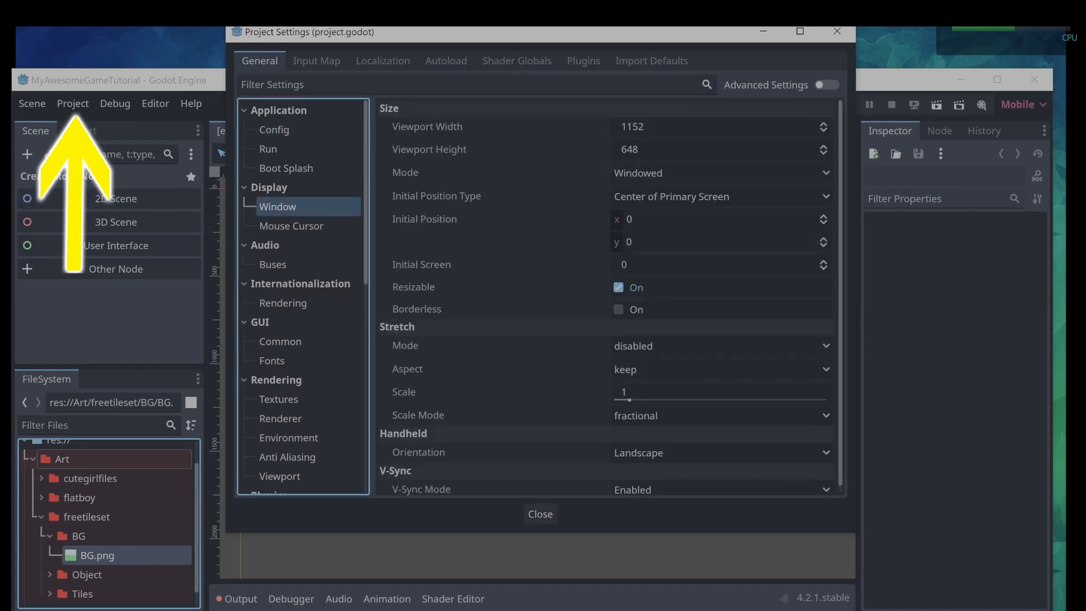
click(667, 126)
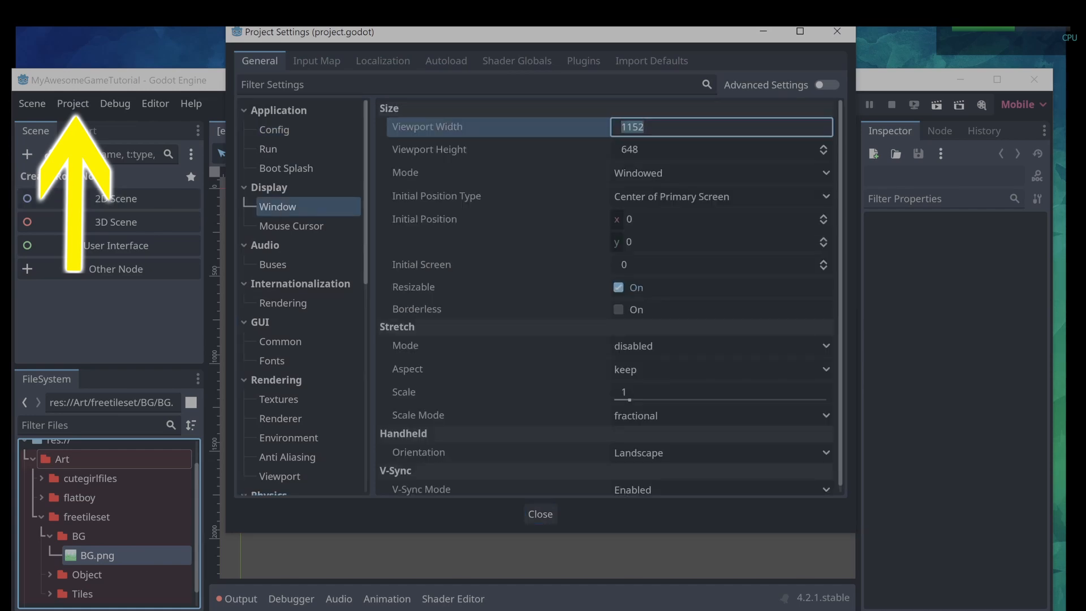
text(1000)
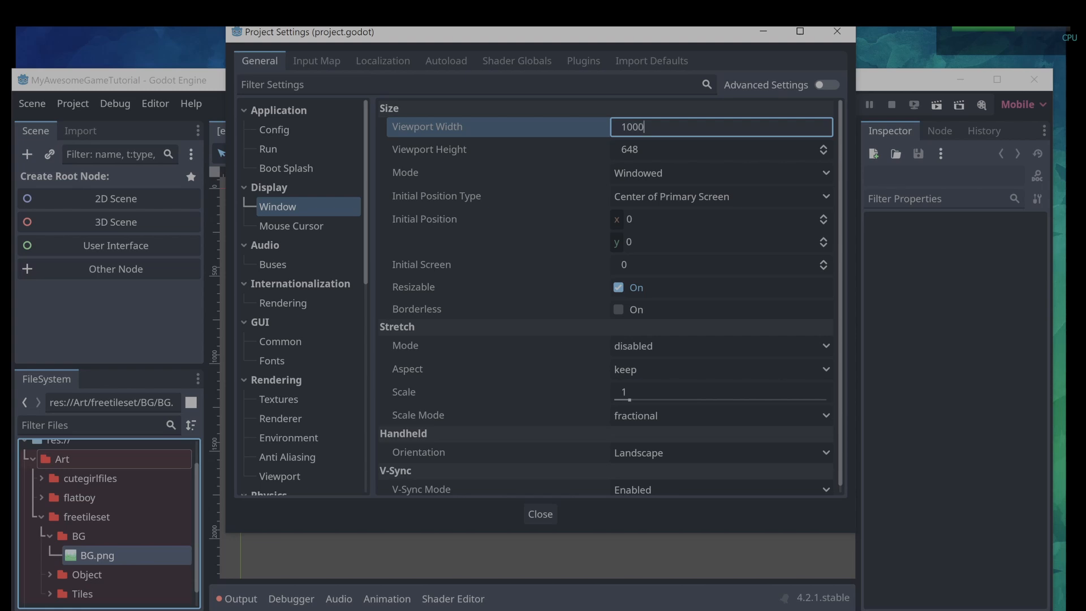
key(Tab)
text(750)
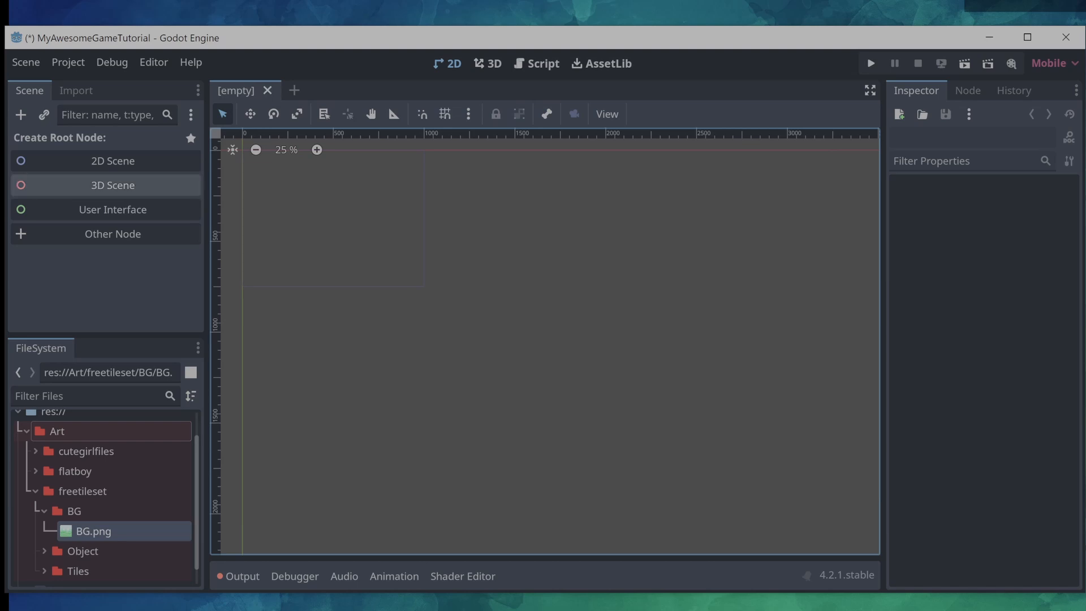
Create a 2D scene root node and rename it Level
click(113, 161)
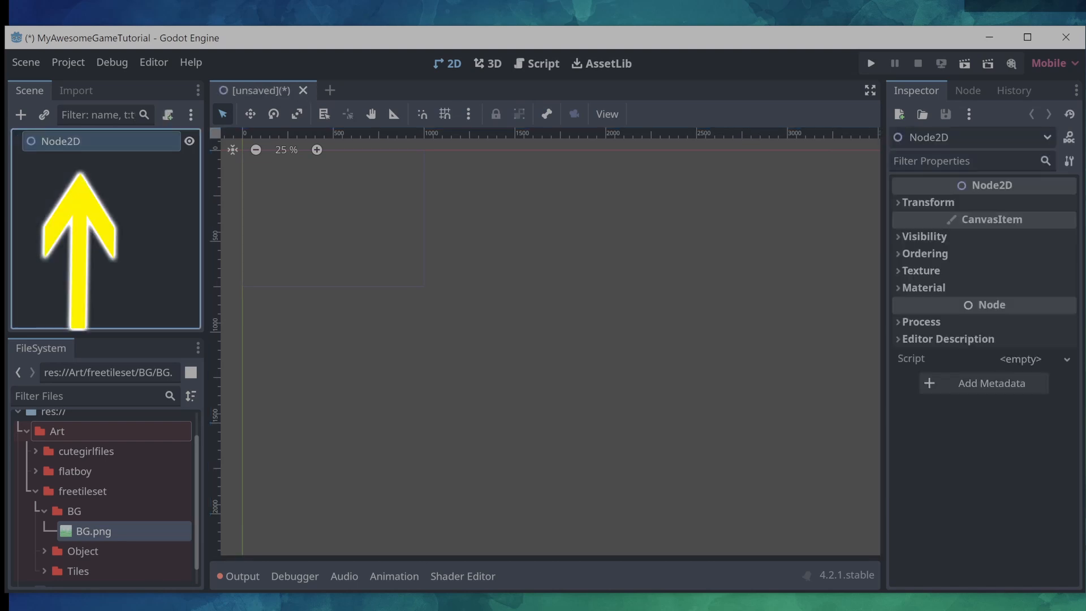
key(F2)
text(Level)
key(Return)
Add a TextureRect child node under Level and rename it Background
right_click(38, 142)
click(95, 156)
text(tex)
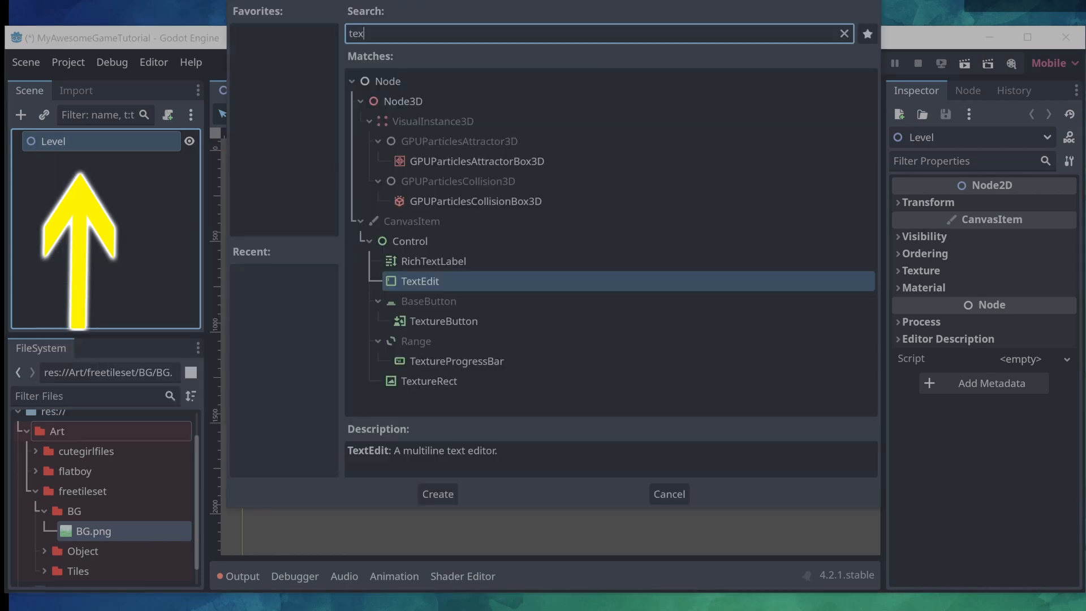
click(429, 381)
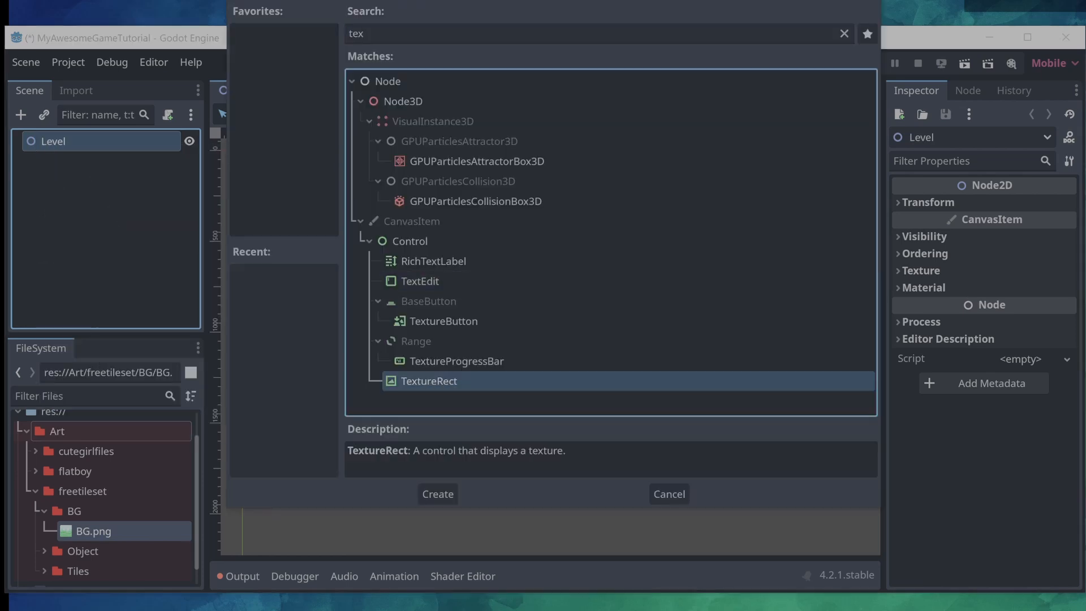
click(437, 494)
key(F2)
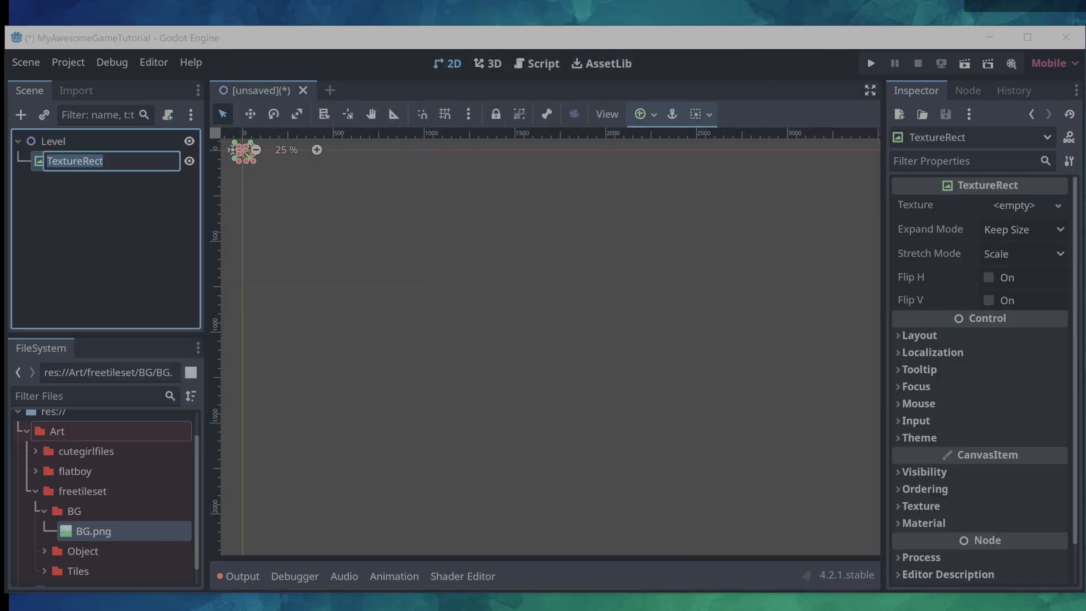
text(Background)
key(Return)
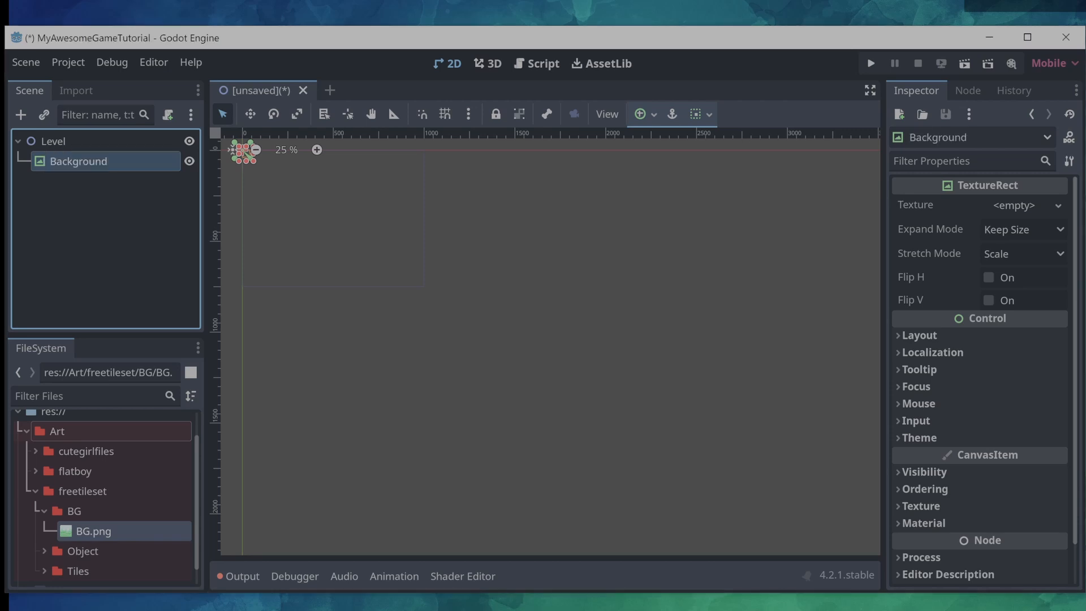
Assign BG.png from the freetileset BG folder as the Background node's texture
drag(93, 531, 1020, 210)
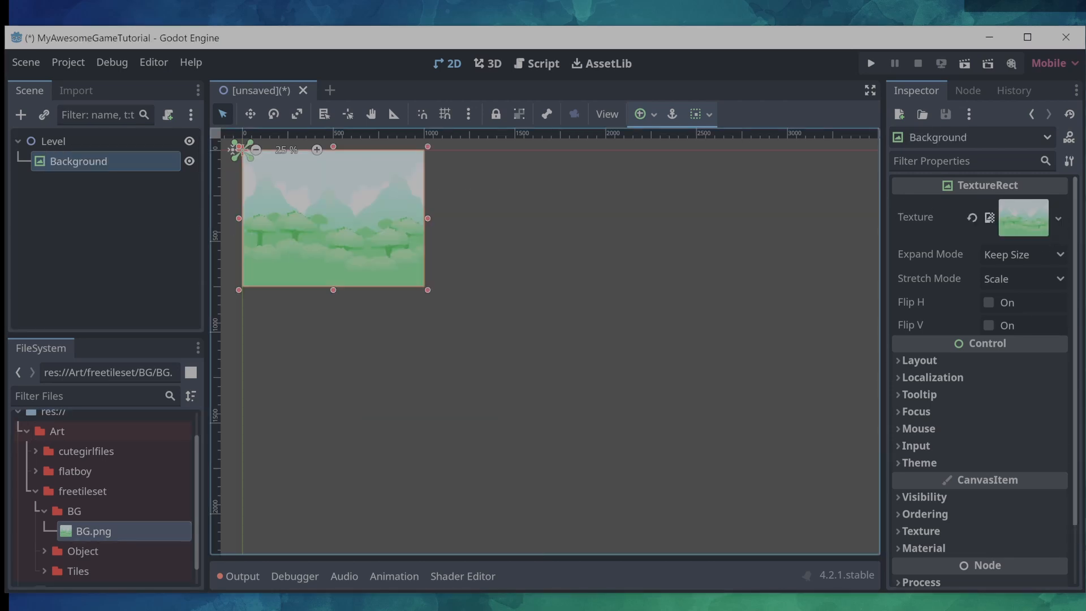
middle_drag(321, 221, 492, 327)
scroll(492, 328, up, 9)
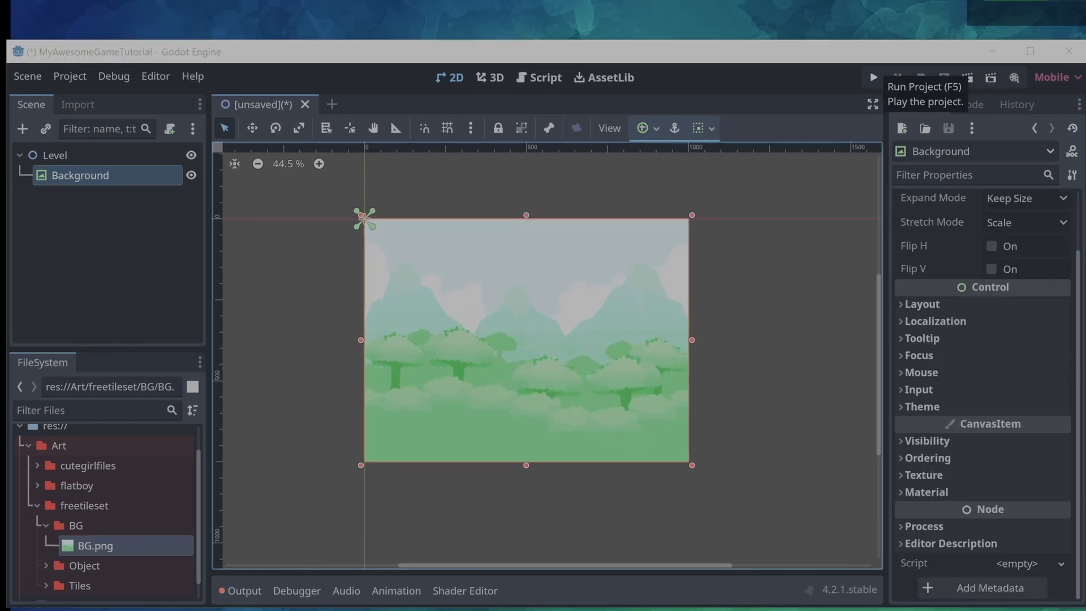
Test-run the project with the current scene as main scene, saving it as level.tscn in a new Scenes folder
click(874, 77)
click(648, 286)
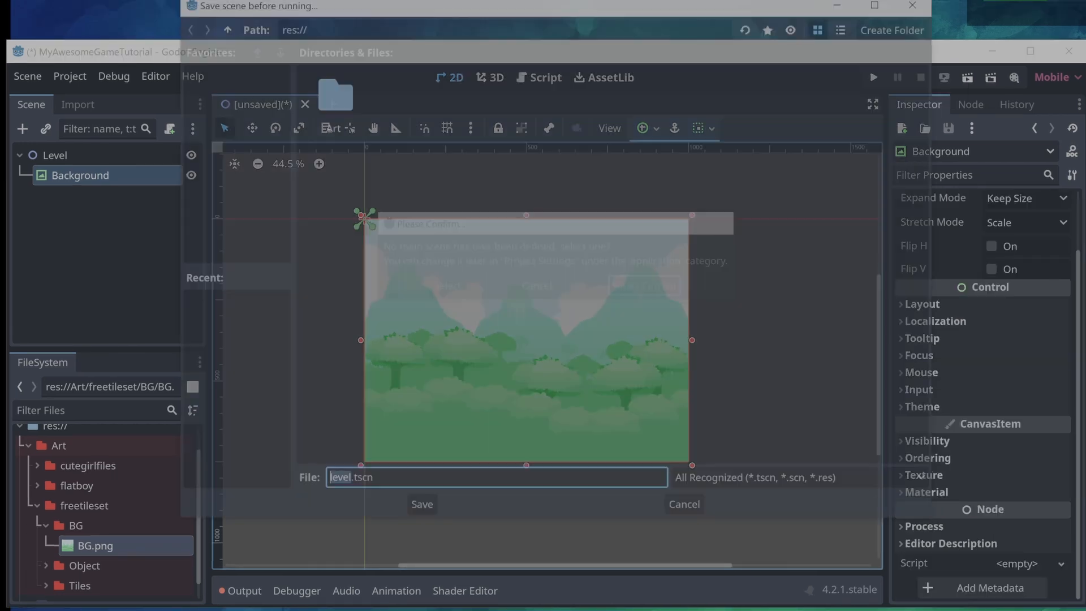
click(898, 27)
text(Scenes)
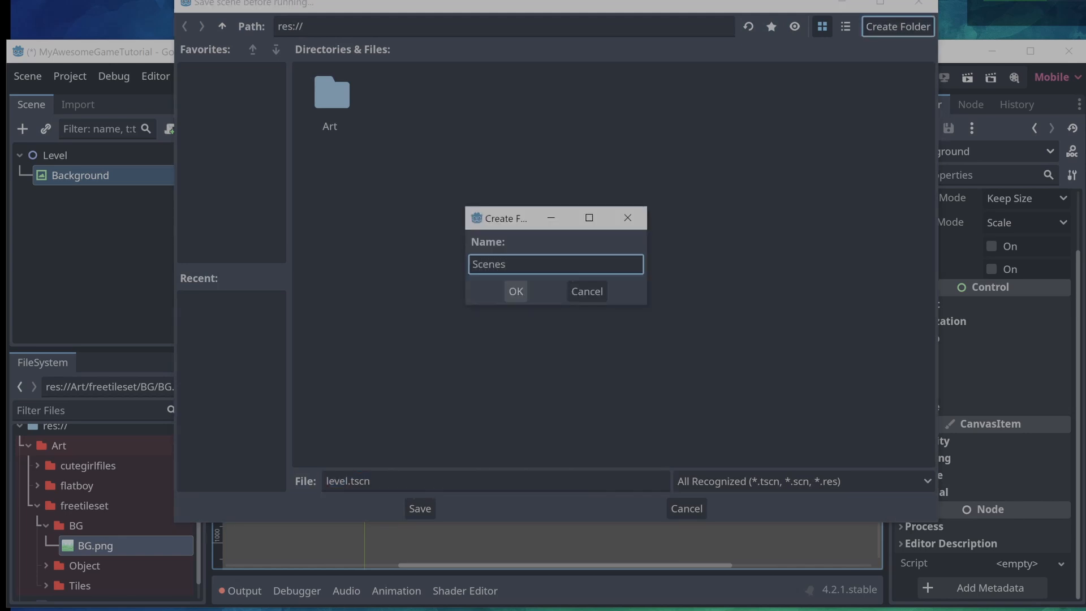
click(516, 291)
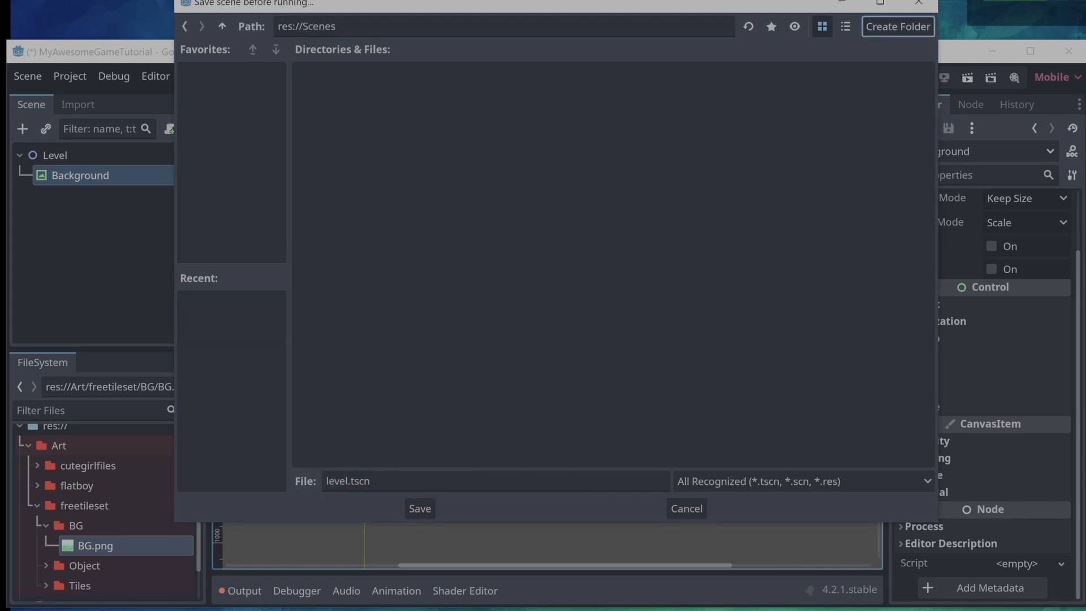
click(420, 509)
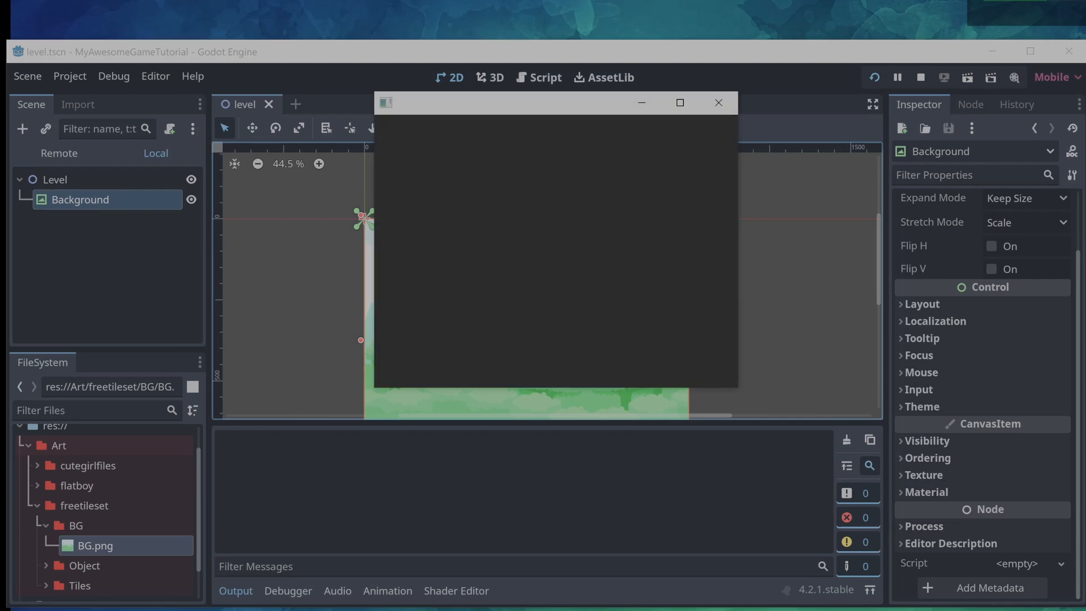
click(718, 103)
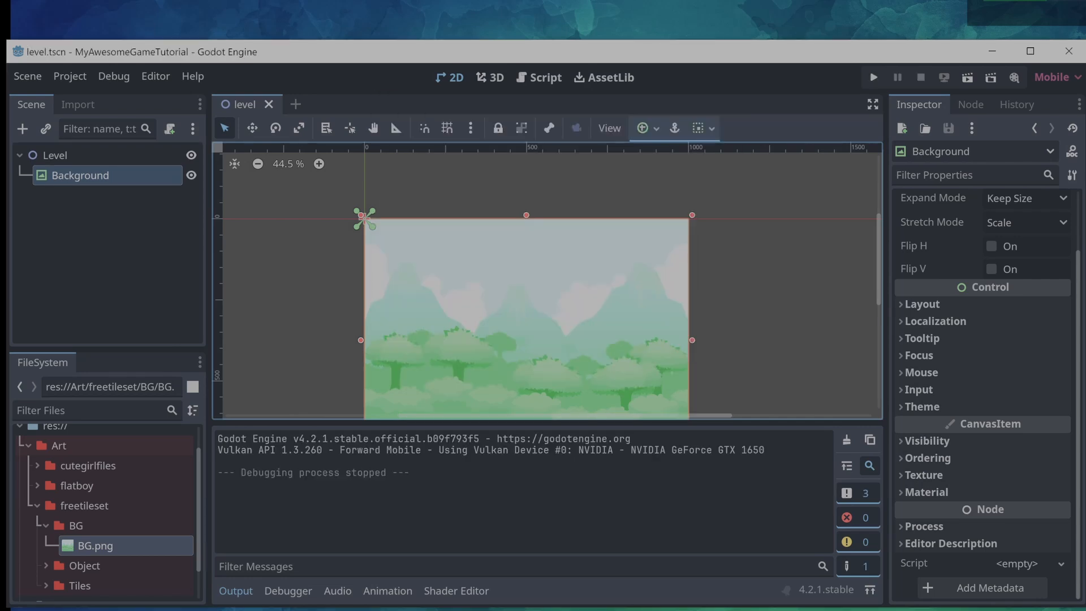
Collapse the Art folder and set the color of the Scenes folder to orange
click(29, 446)
right_click(37, 496)
mouse_move(96, 460)
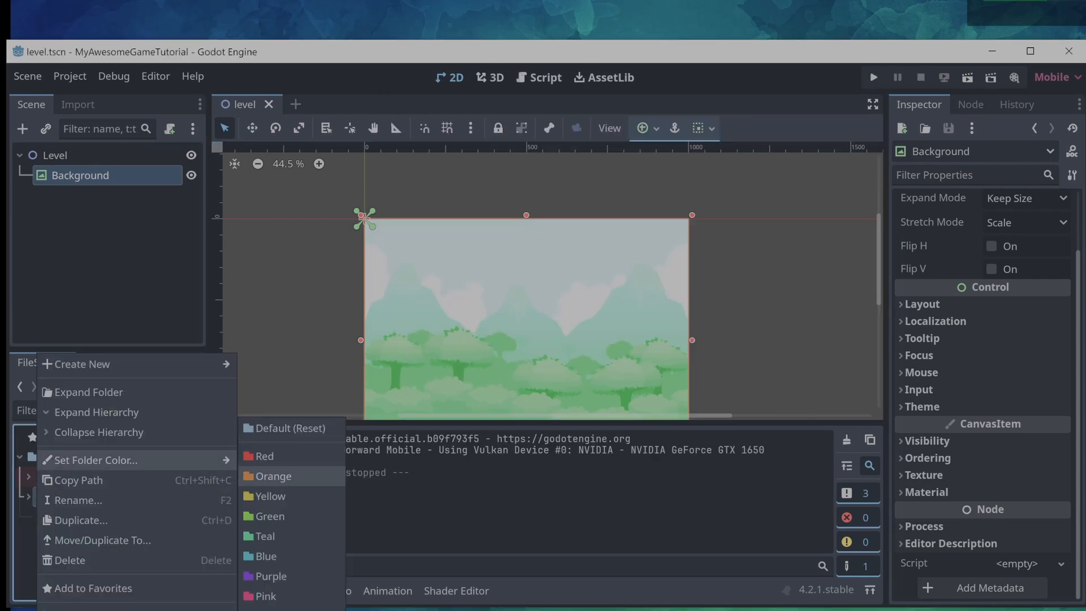
click(277, 475)
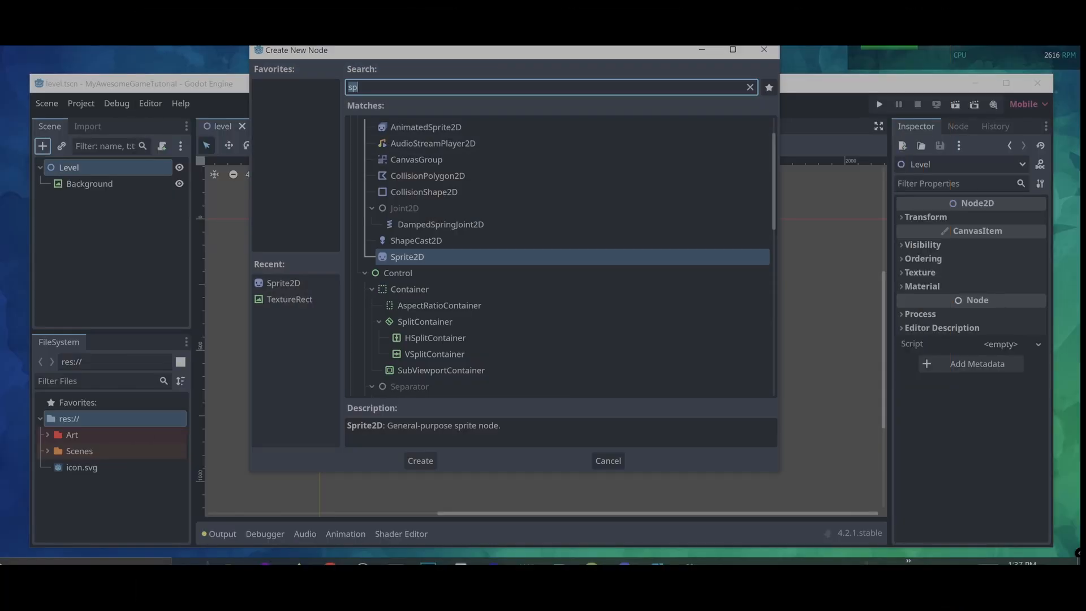
Add a Sprite2D node and a TileMap node as children of Level
click(421, 461)
click(69, 168)
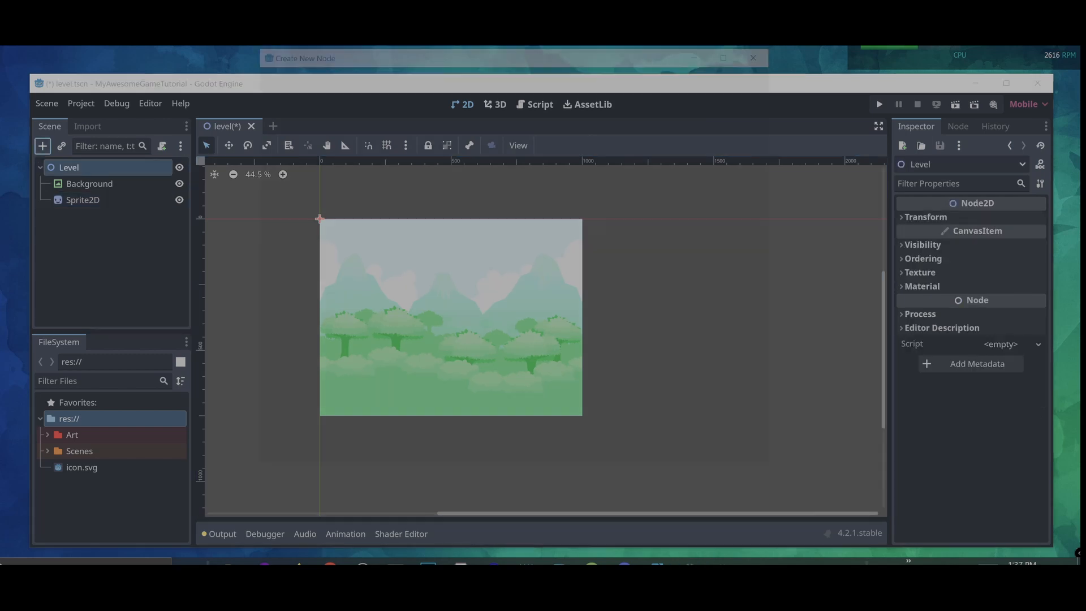
click(42, 146)
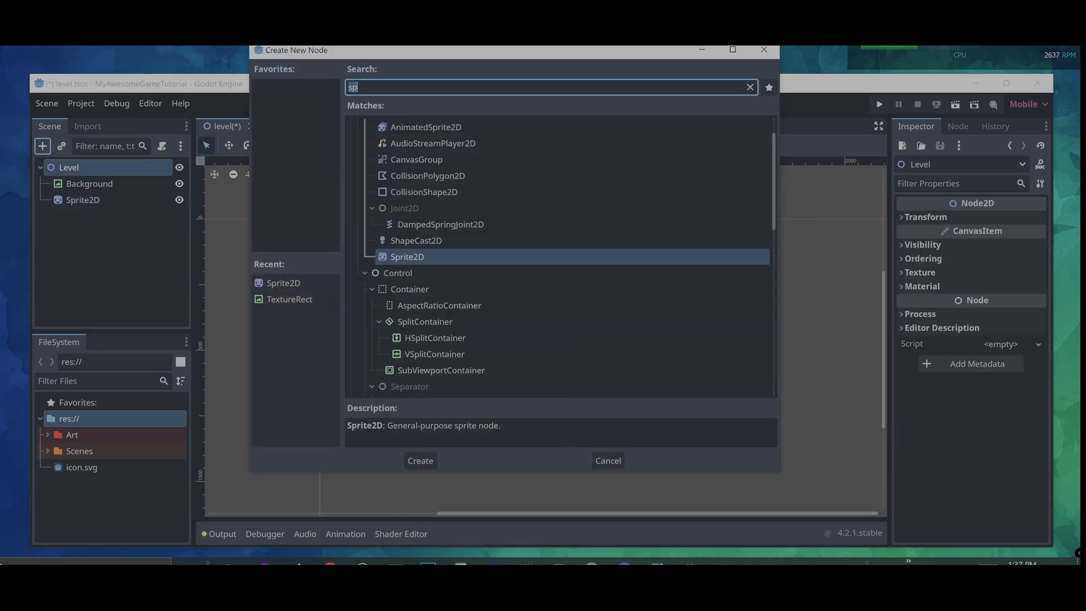
text(tile)
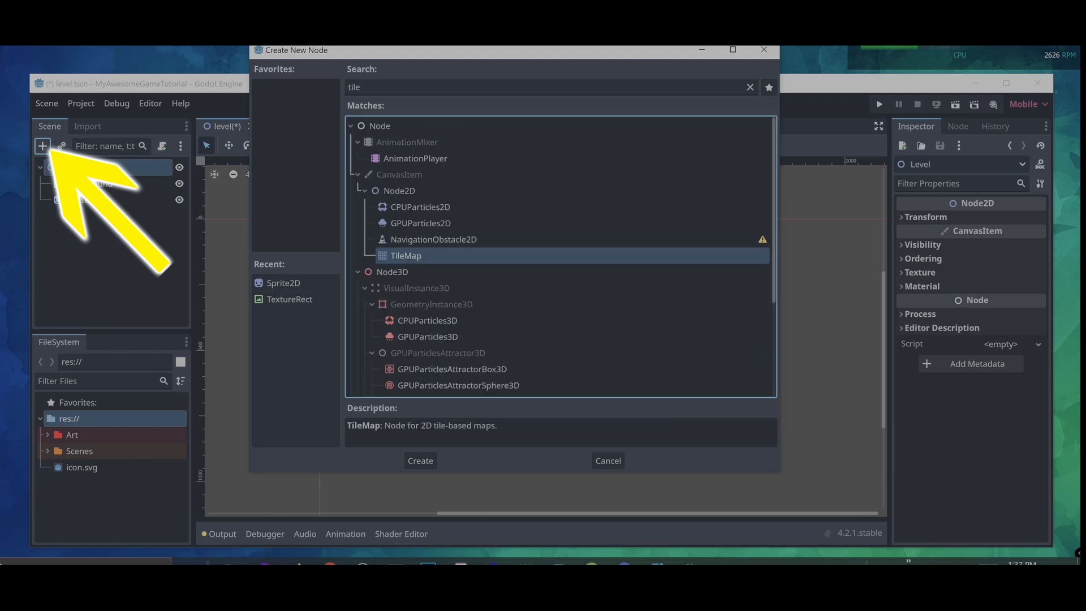
click(420, 460)
Add a CharacterBody2D child node under Level
click(69, 167)
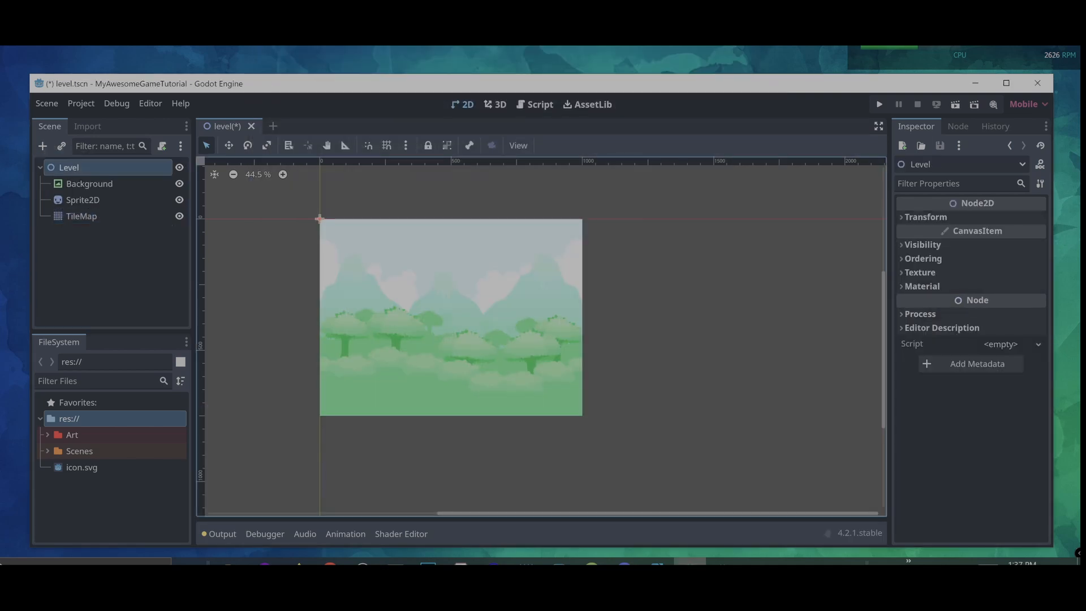
click(42, 145)
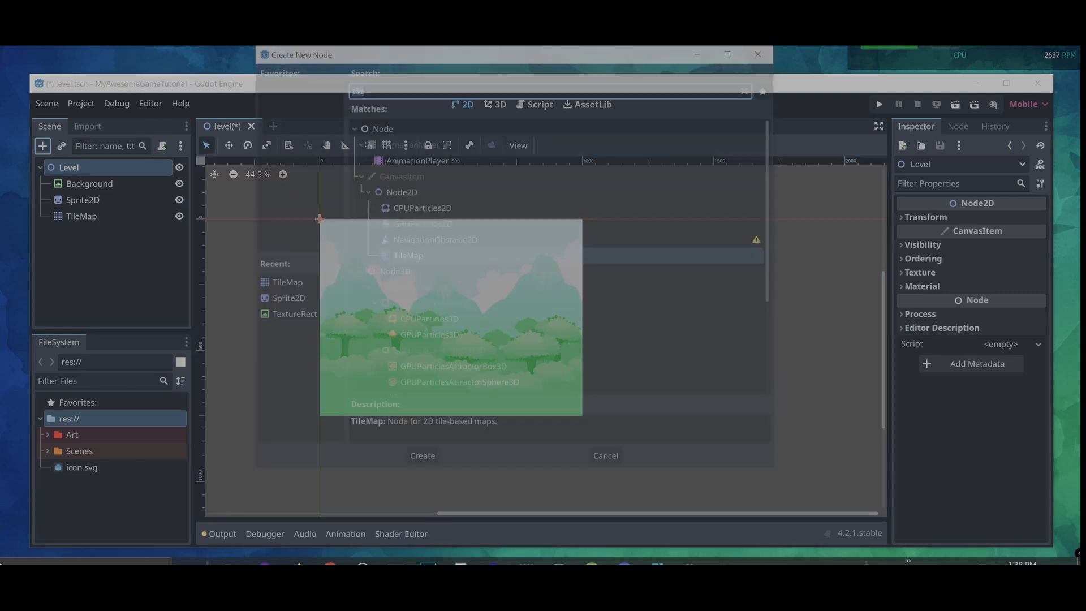
text(char)
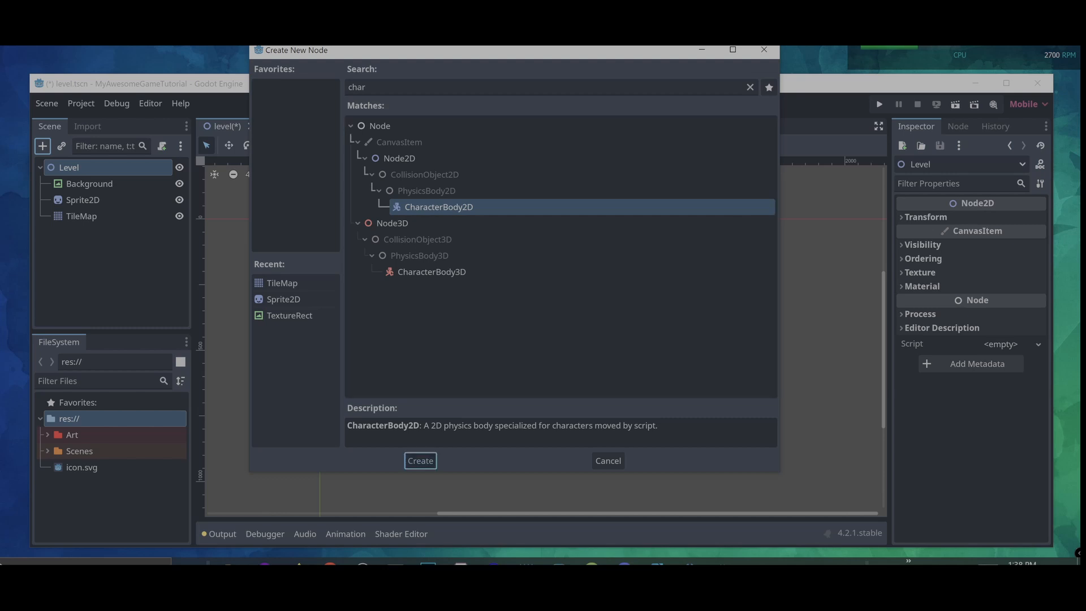
click(421, 460)
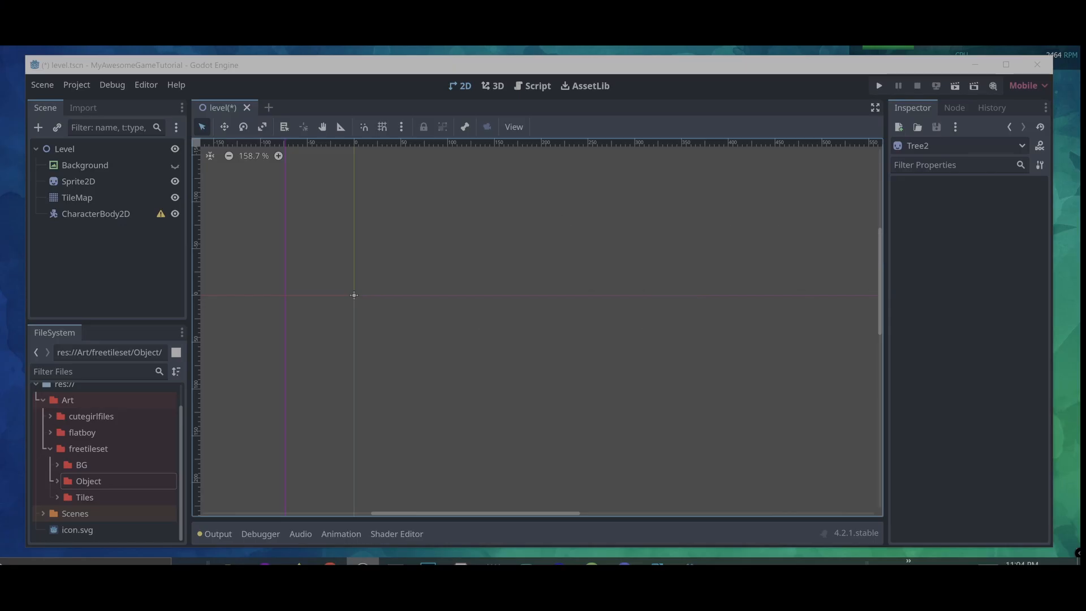
Place Tree_2.png from the freetileset Object folder in the scene as a sprite at about 99, 25 px
click(53, 482)
scroll(108, 464, down, 5)
drag(103, 501, 354, 295)
Set the tree sprite's position to x 0 and y 0 px
click(922, 292)
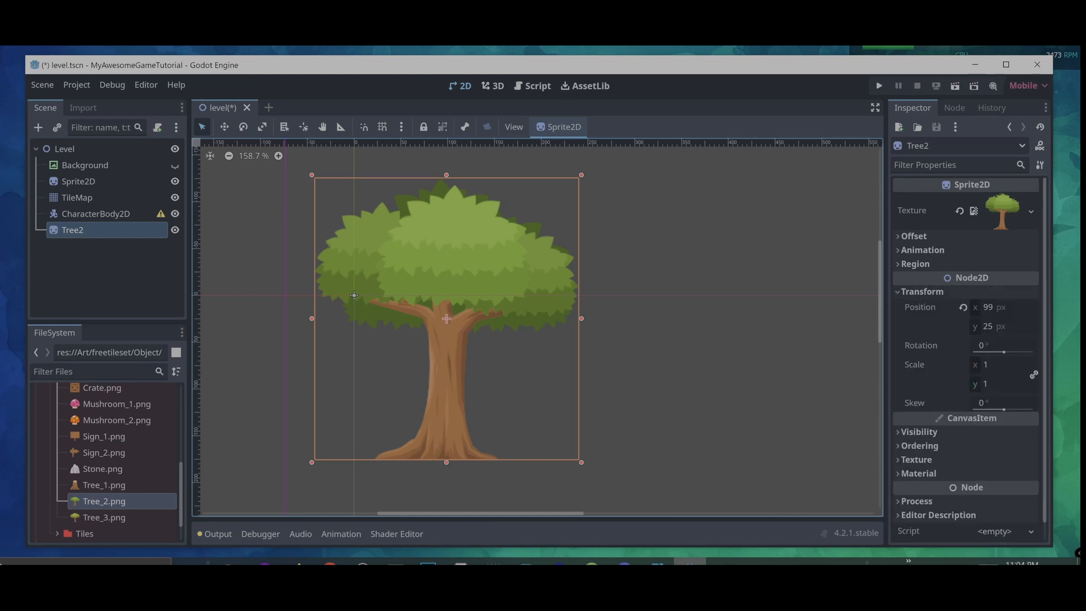
click(998, 307)
text(0)
key(Tab)
text(0)
key(Return)
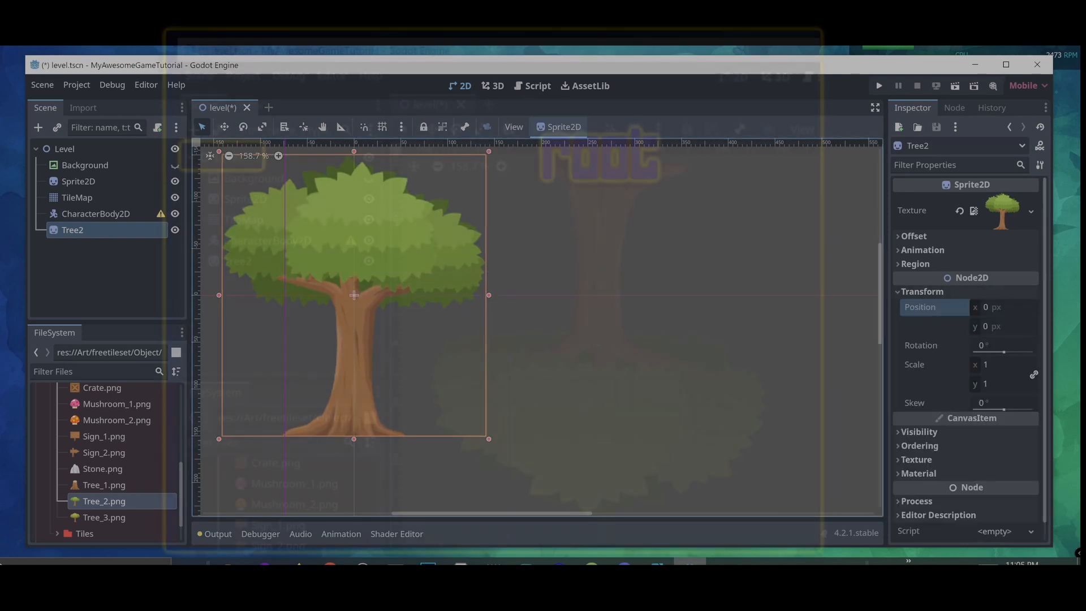
Rotate the tree sprite to 180 degrees and deselect it
click(998, 346)
text(180)
key(Return)
click(667, 317)
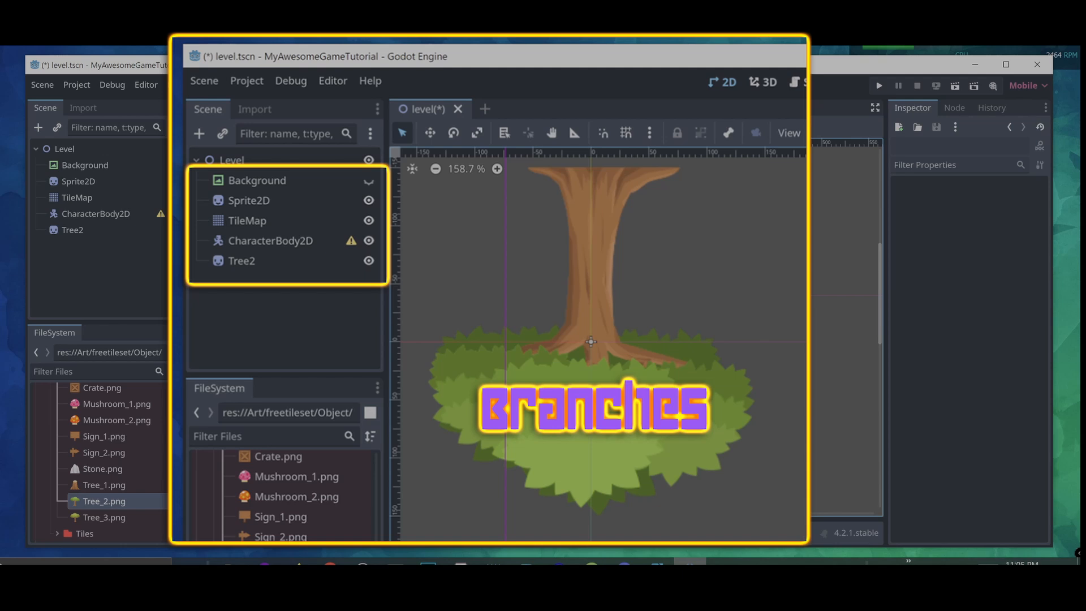
Move the upside-down tree away from the scene origin to about 143, 152 px and deselect it
drag(358, 299, 488, 437)
scroll(479, 328, down, 3)
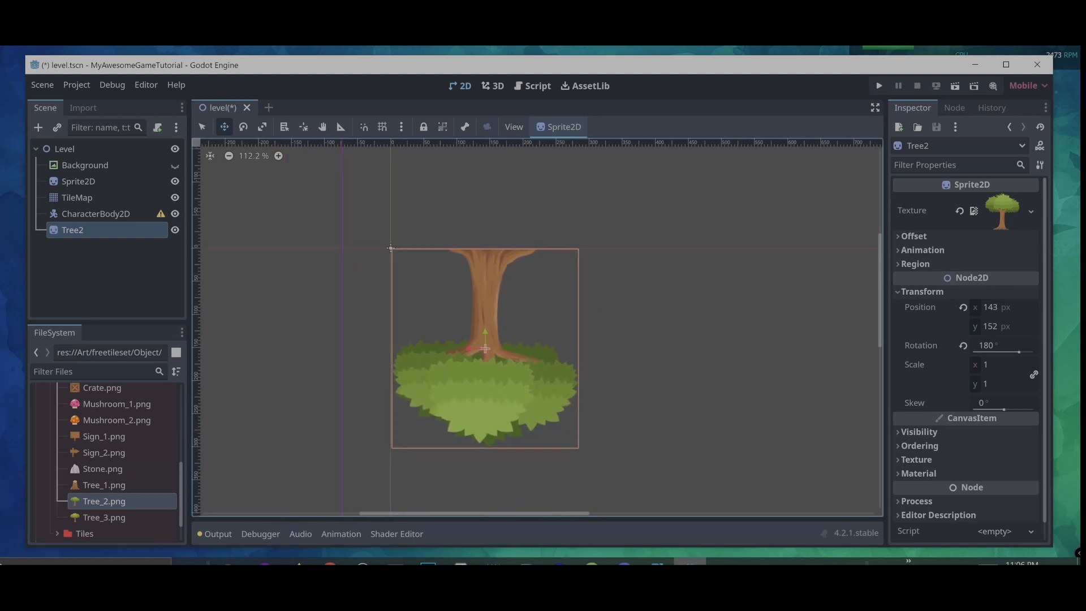
middle_drag(456, 270, 347, 254)
scroll(348, 254, up, 4)
key(Escape)
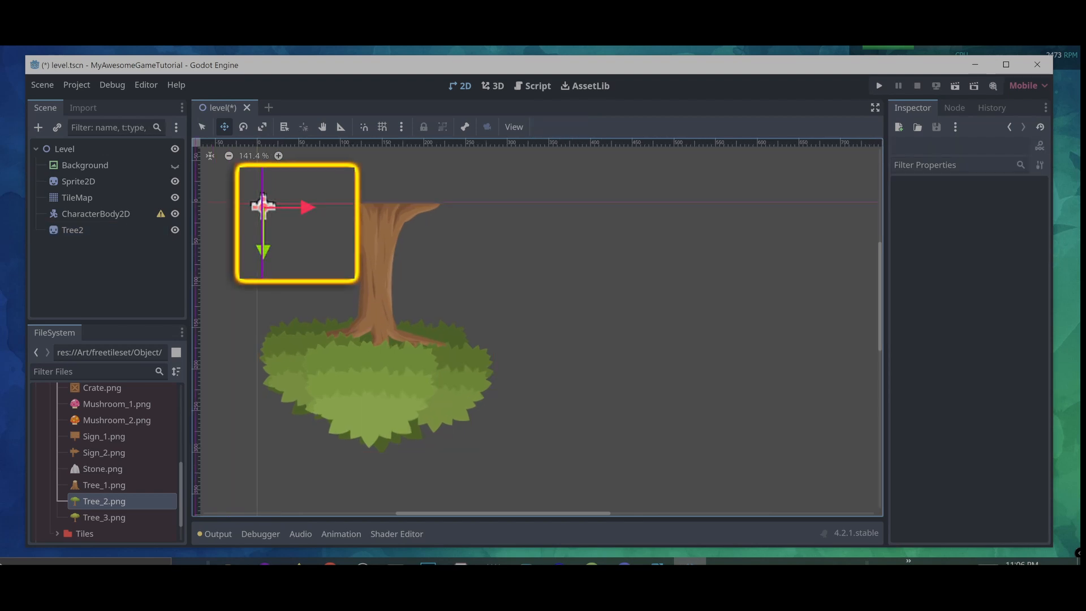
Set the tree sprite's rotation to 0 degrees
click(72, 230)
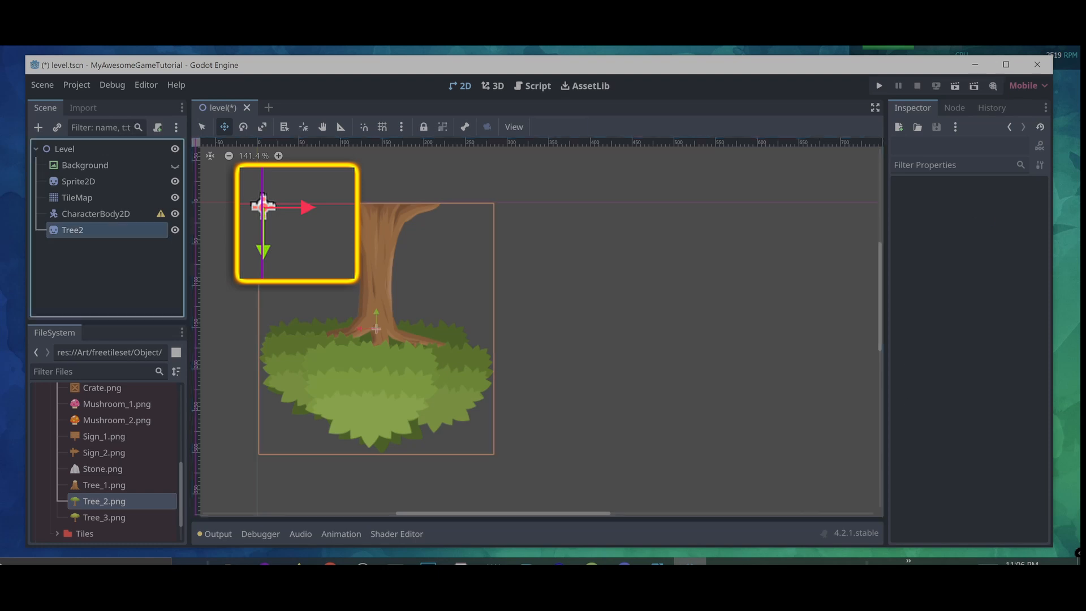
click(993, 346)
text(0)
key(Return)
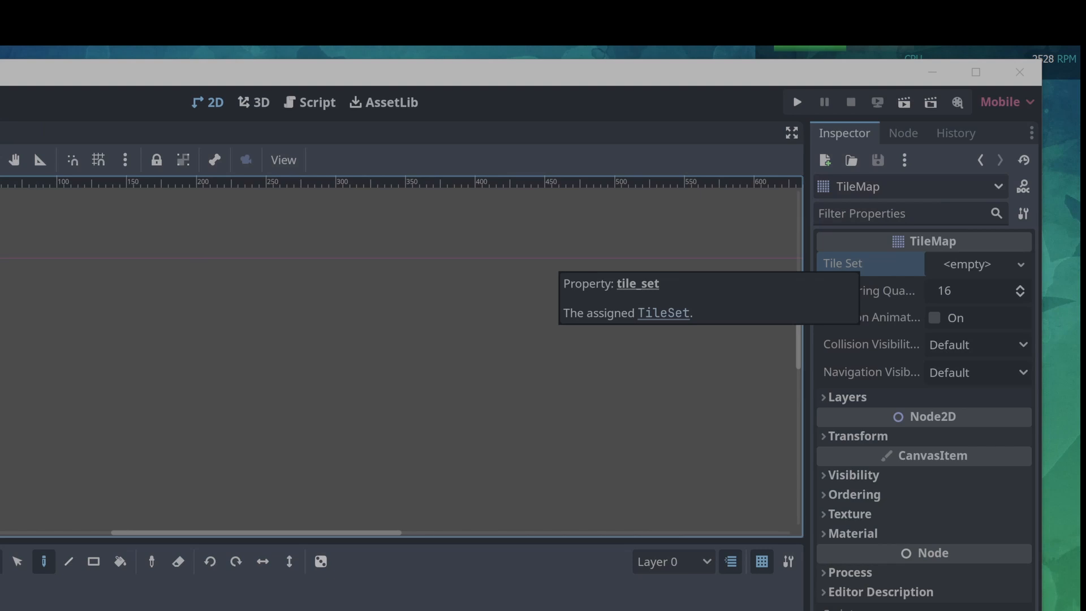
Give the TileMap a new TileSet with a tile size of 128 by 128 px and add a physics layer
click(967, 264)
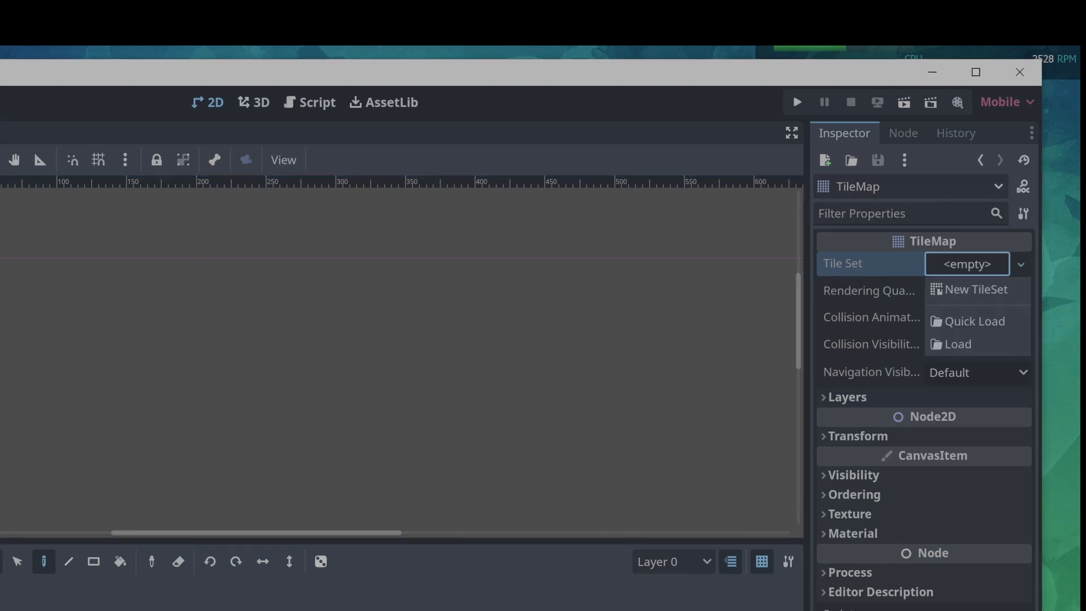
click(975, 289)
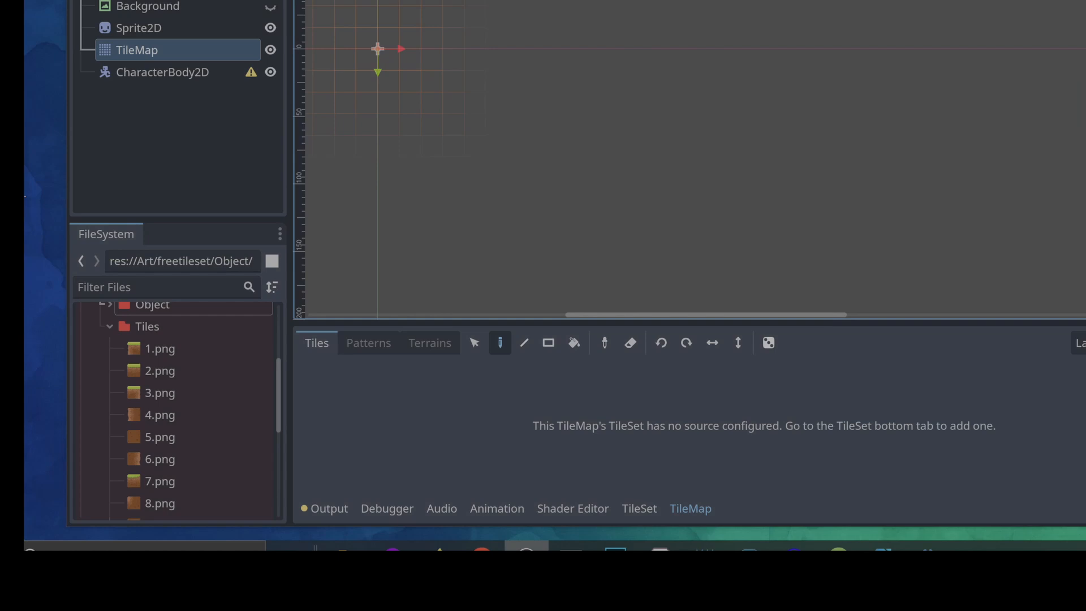
mouse_move(148, 366)
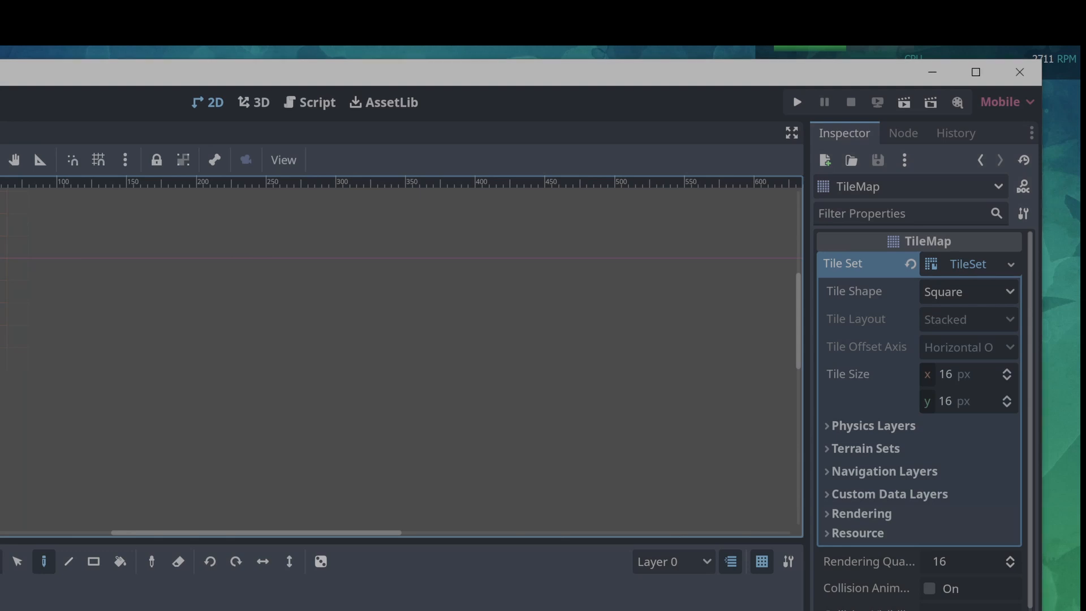
click(958, 375)
text(128)
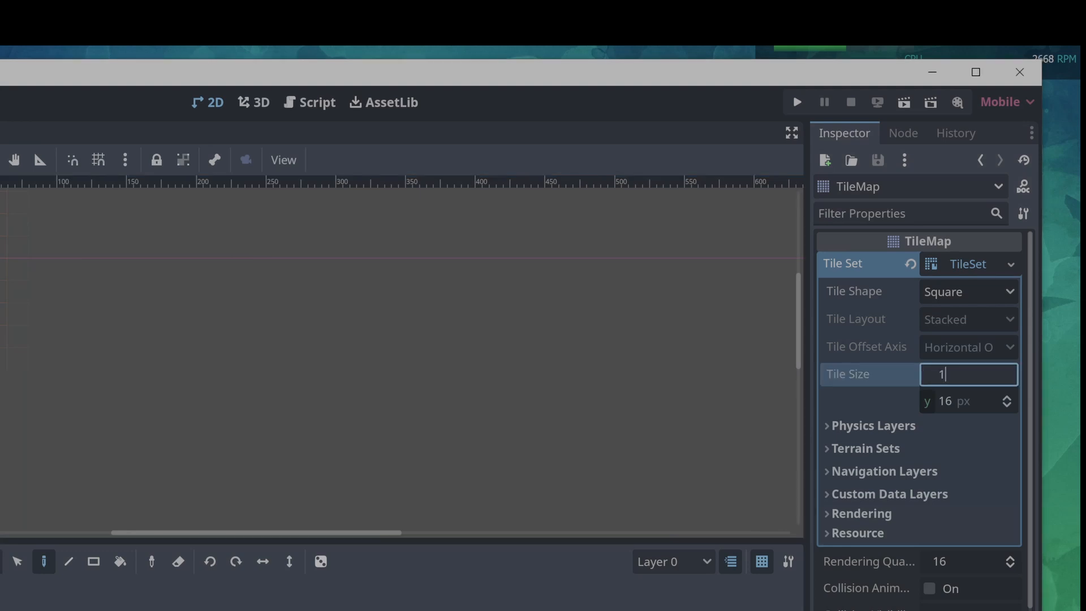
key(Tab)
text(128)
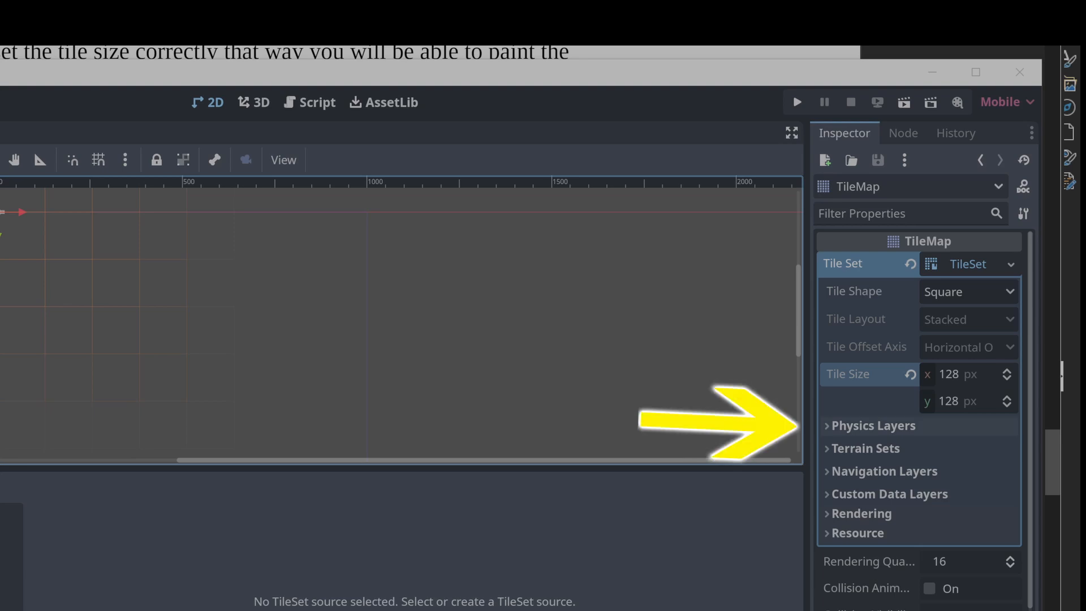
click(873, 426)
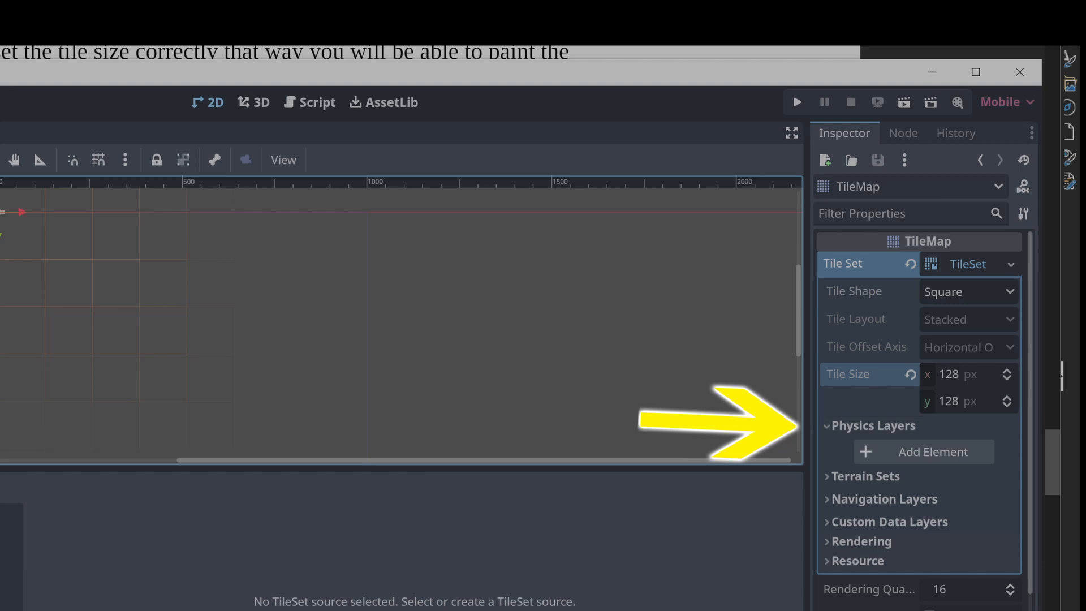
click(924, 452)
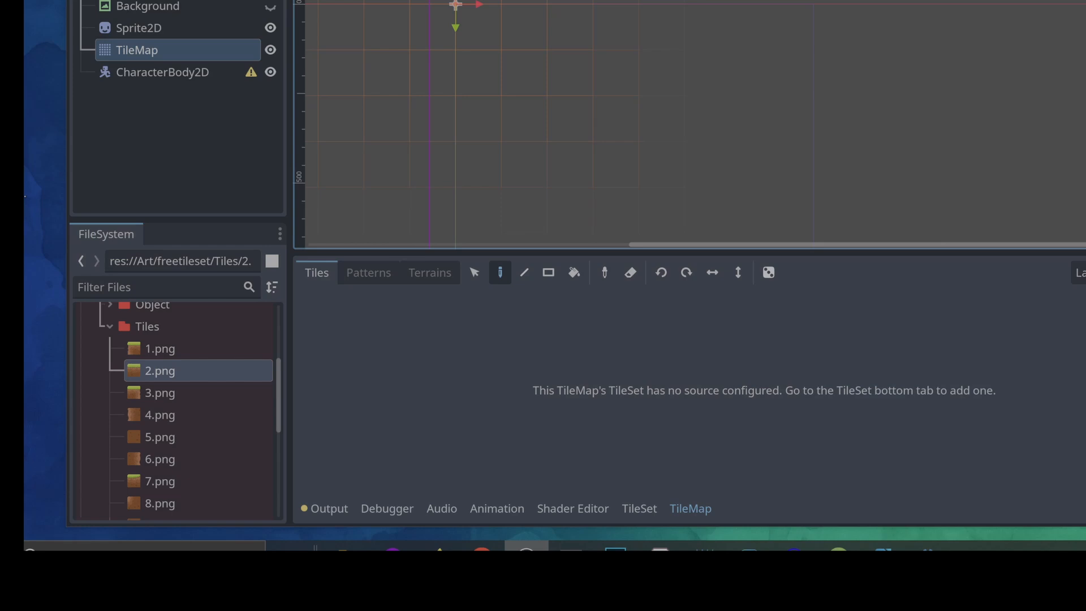
Add 2.png from the Tiles folder to the TileSet as an atlas source, with its tiles created automatically
click(639, 509)
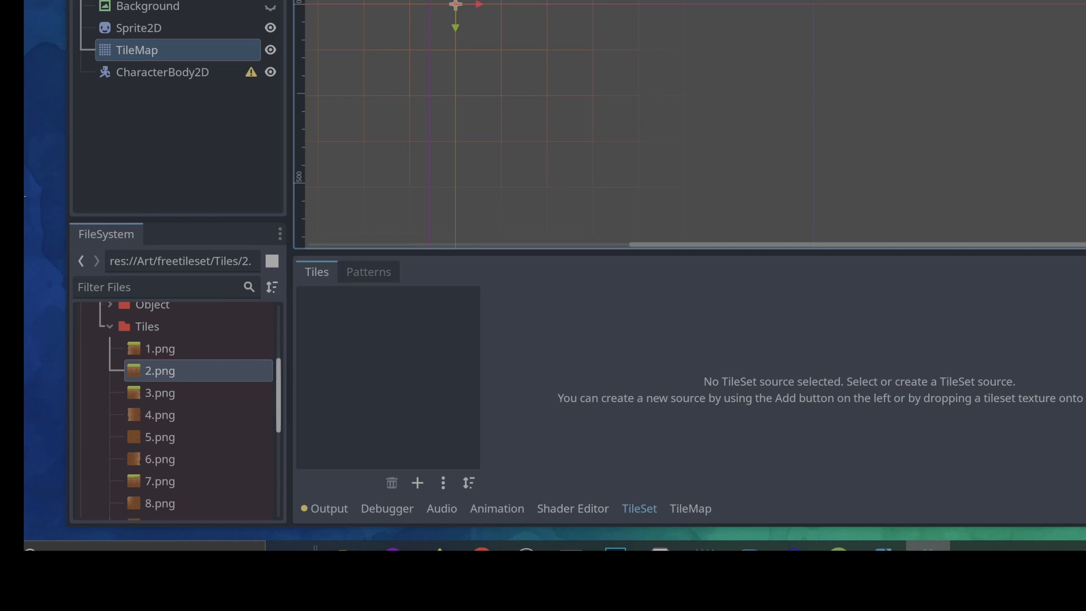
drag(160, 371, 396, 374)
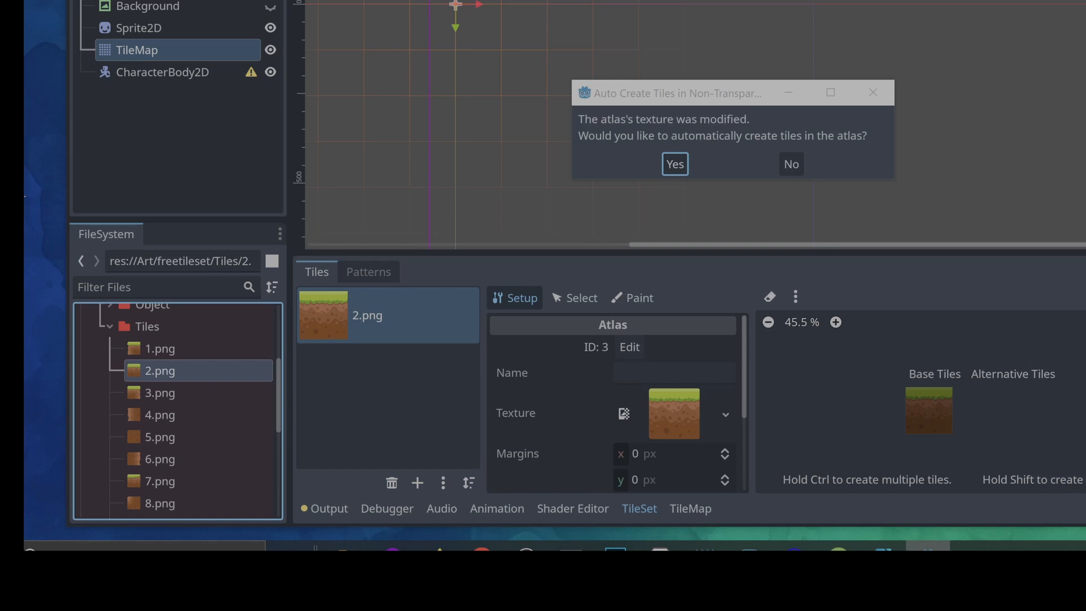
key(Return)
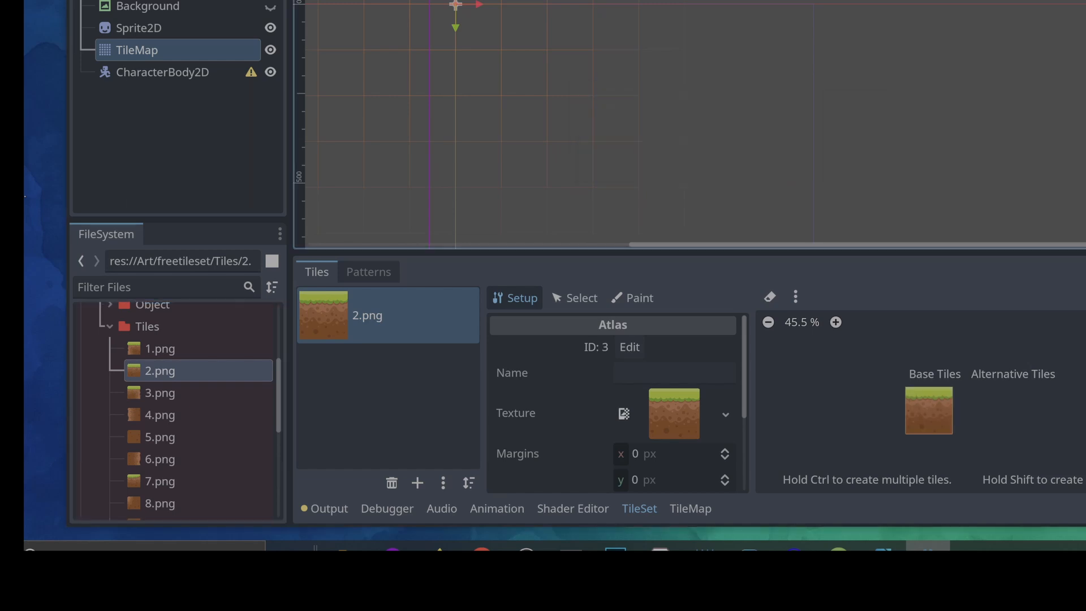
scroll(617, 405, down, 5)
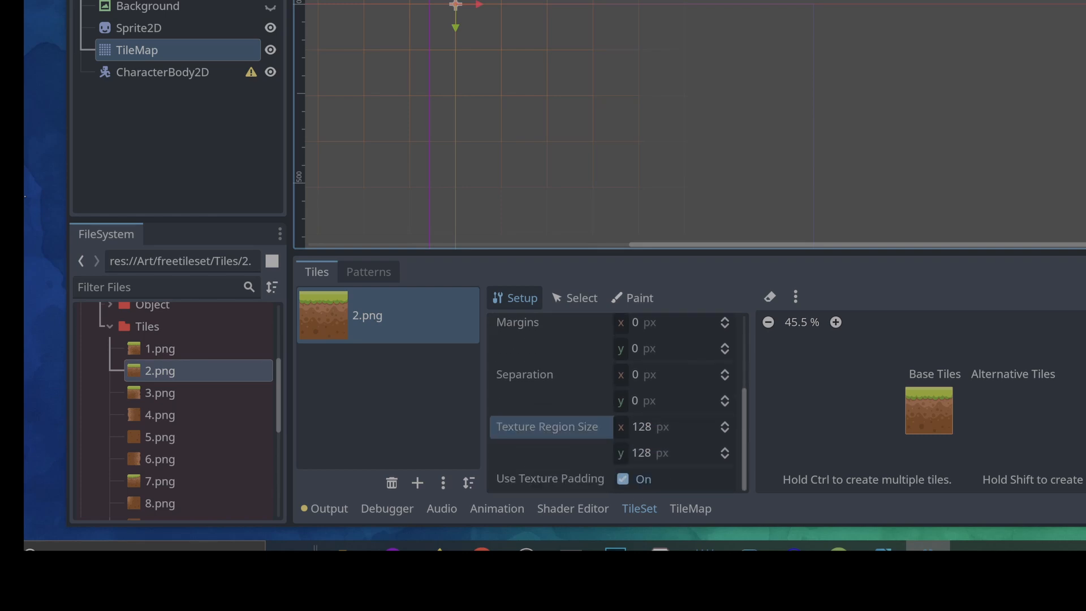
Choose Physics Layer 0 as the property to paint on the 2.png atlas tile
click(638, 298)
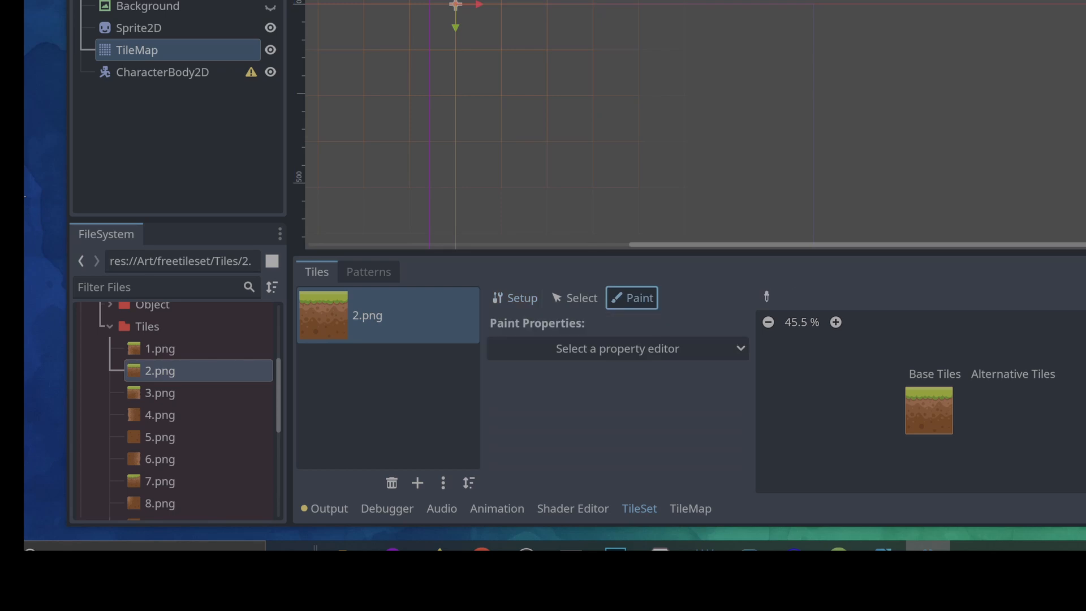
click(618, 348)
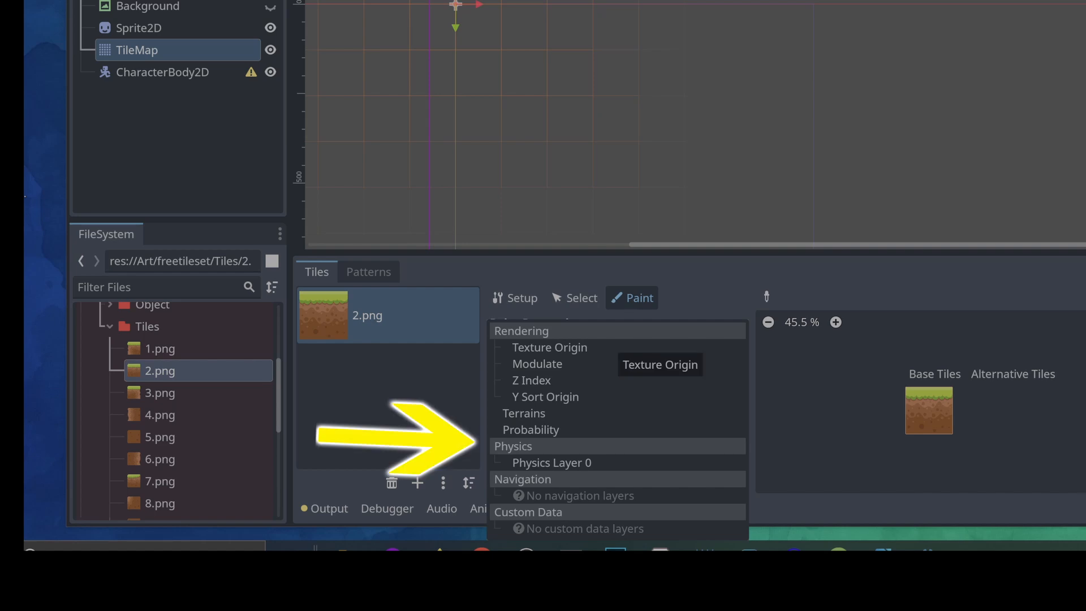
click(552, 463)
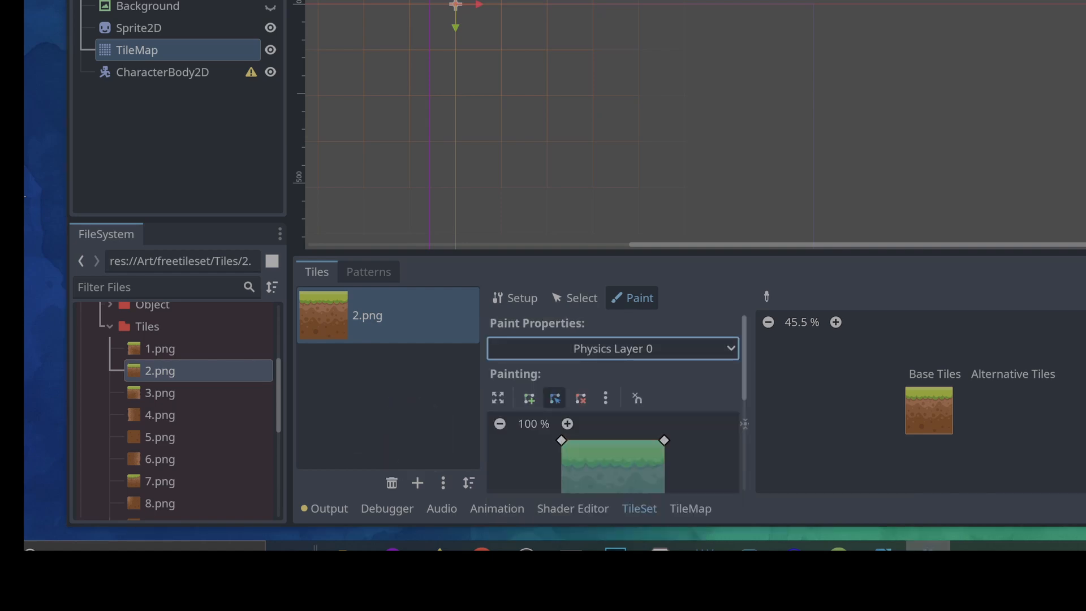
scroll(613, 401, down, 3)
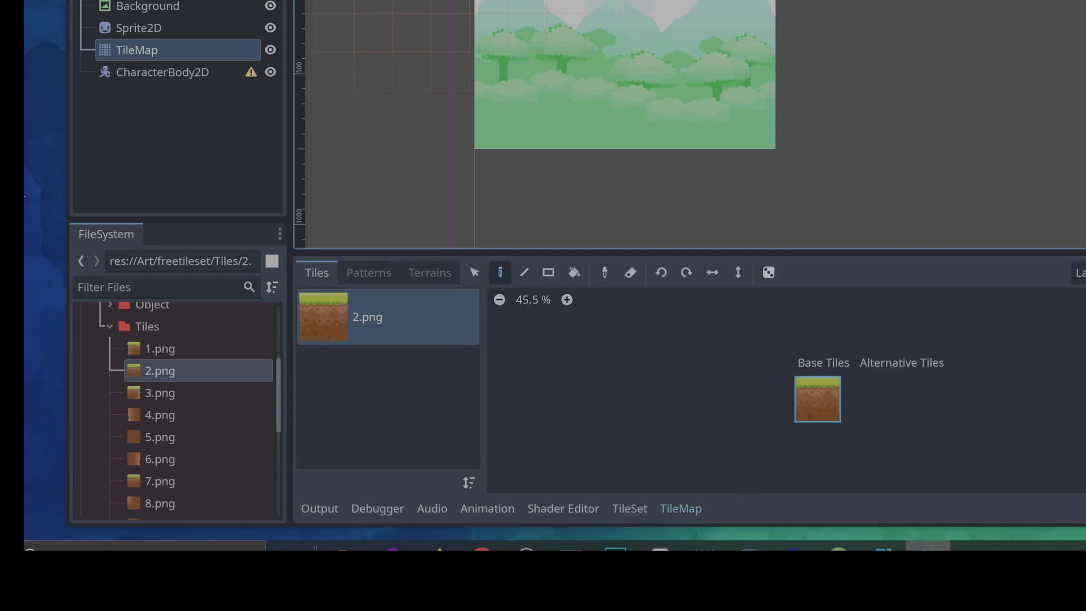
Paint a horizontal row of 2.png grass tiles along the lower edge of the background image
click(499, 272)
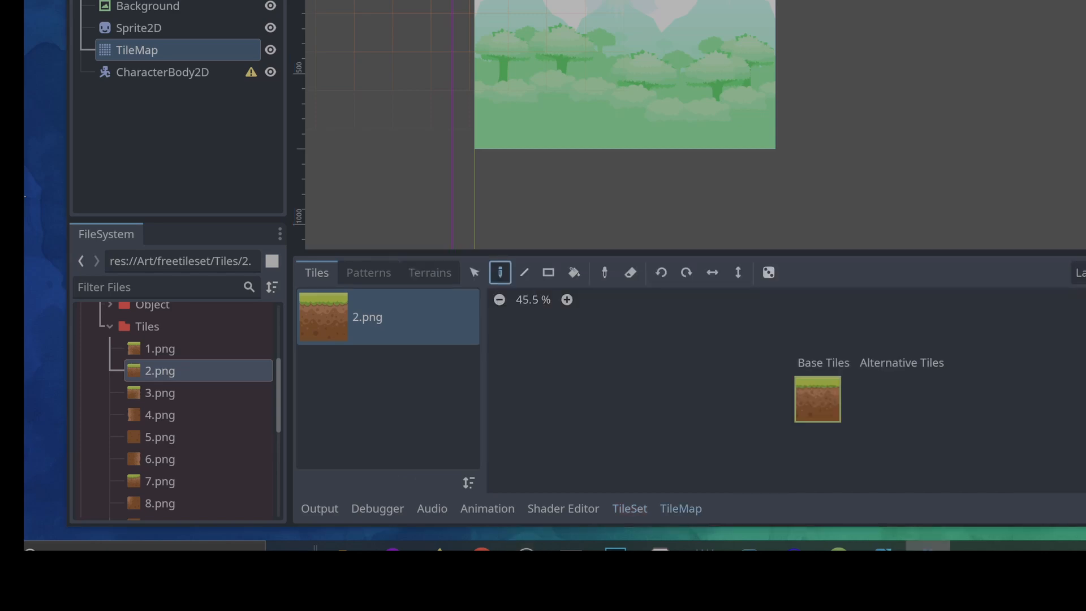
click(817, 399)
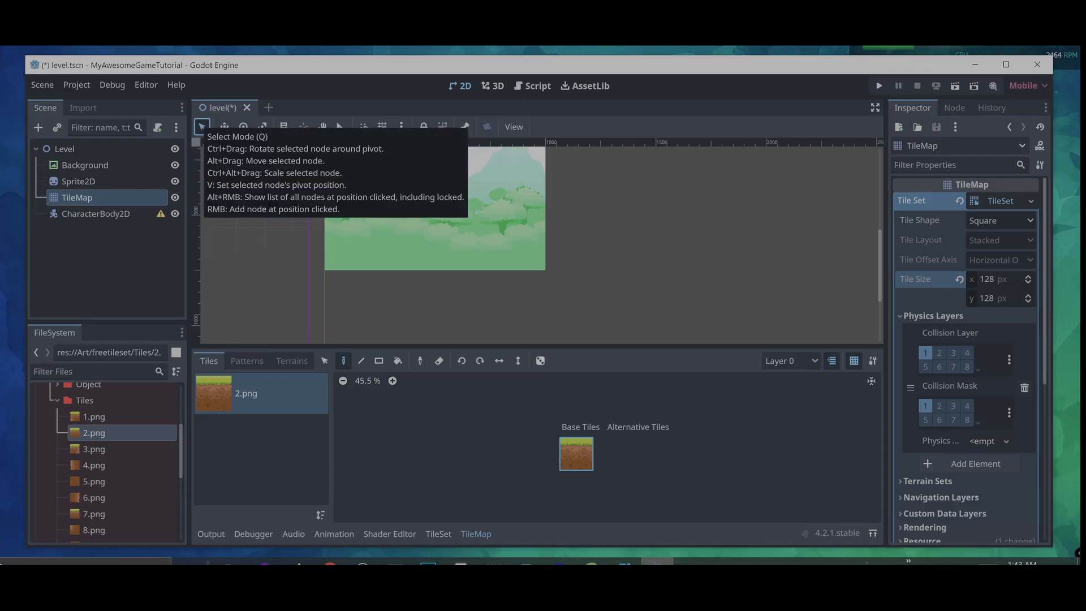
drag(335, 270, 561, 270)
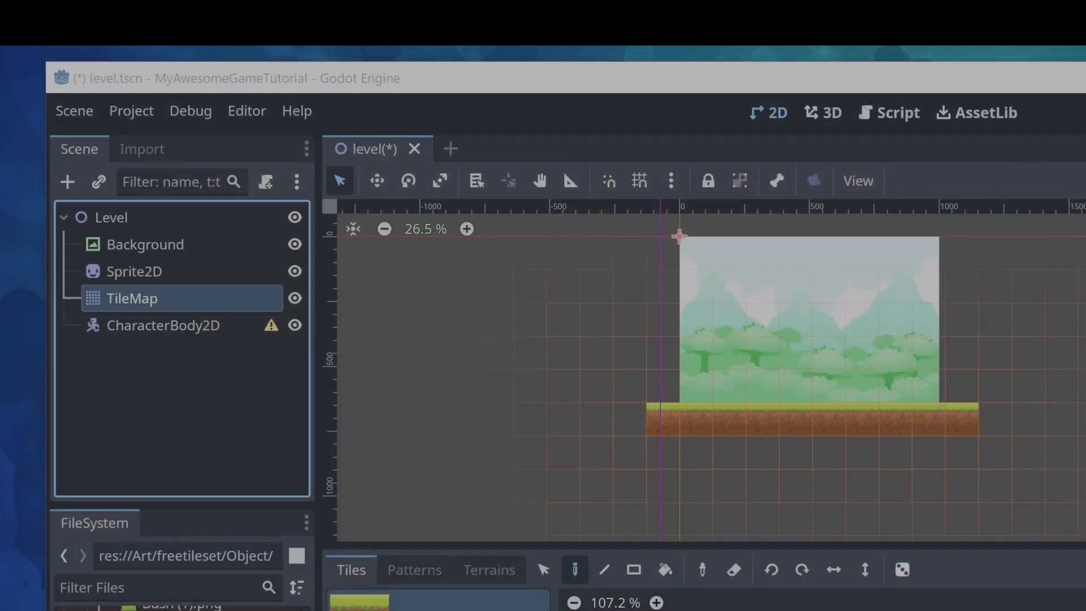
Add a second TileMap child node under Level
click(64, 149)
click(38, 127)
key(Return)
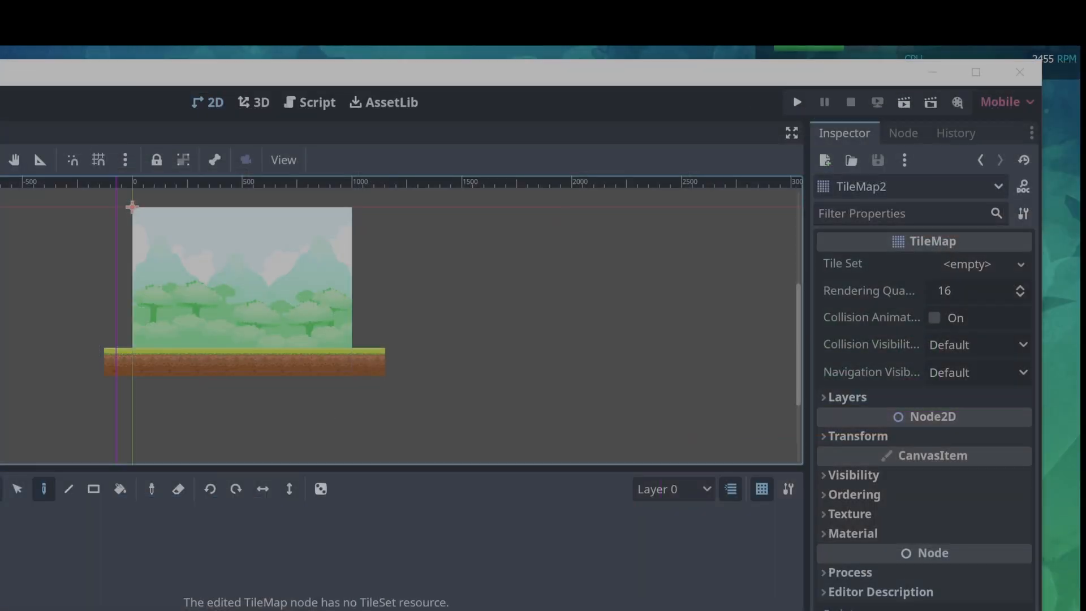
Give TileMap2 a new TileSet with a tile size of 77 × 77 px and add a physics layer to it
click(1021, 264)
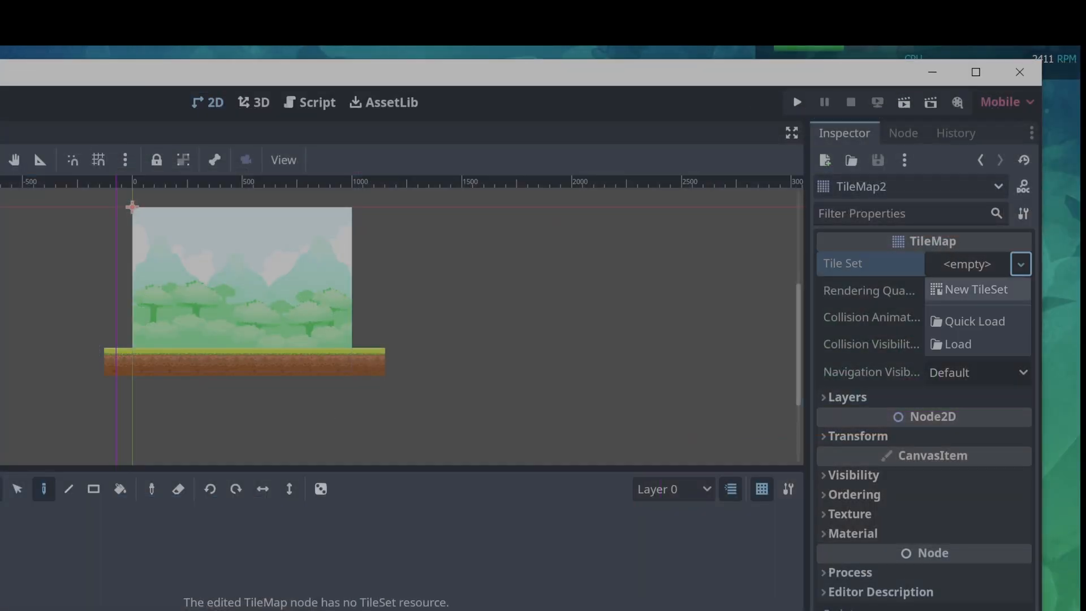
click(979, 289)
click(967, 265)
click(961, 374)
text(77)
key(Tab)
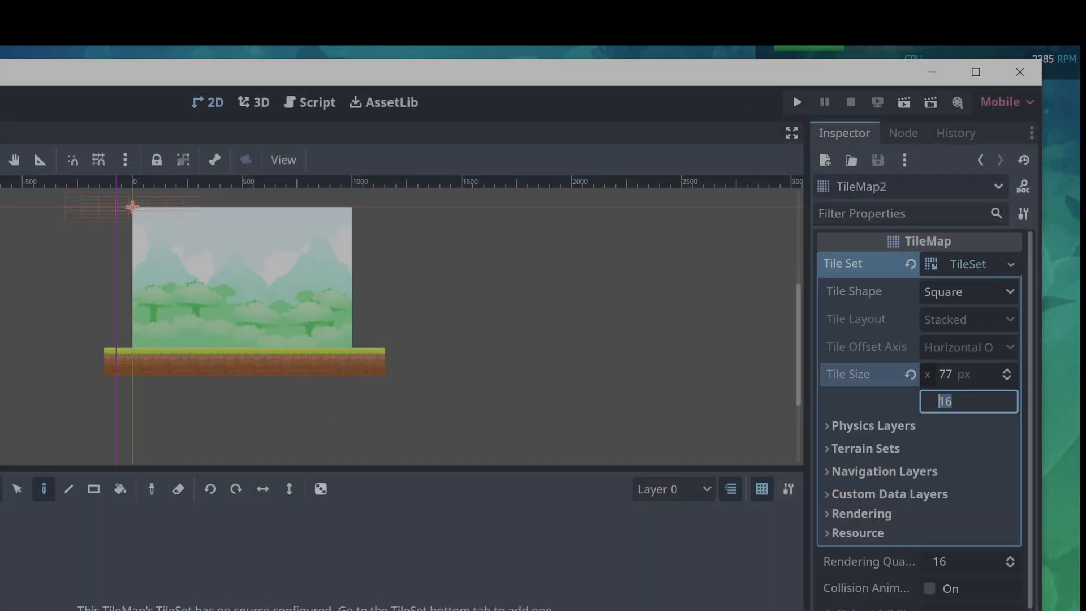
text(77)
click(873, 426)
click(933, 452)
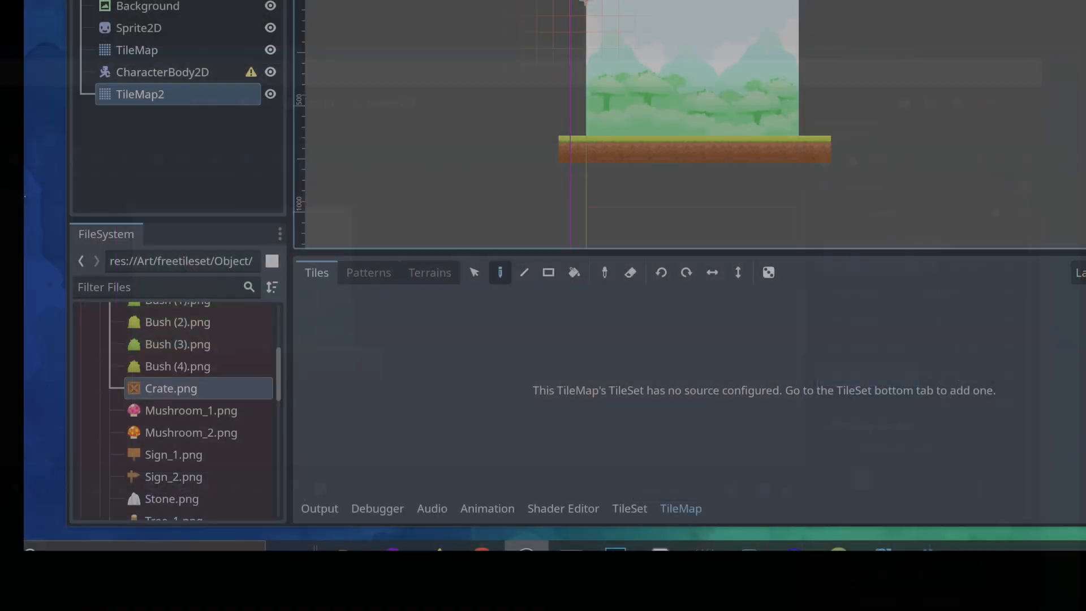
Add Crate.png from the Object folder to TileMap2's TileSet as an atlas source, with its tiles created automatically
click(630, 508)
drag(171, 388, 396, 373)
click(675, 164)
Choose Physics Layer 0 as the property to paint on the Crate.png atlas tile
click(632, 298)
scroll(617, 396, up, 5)
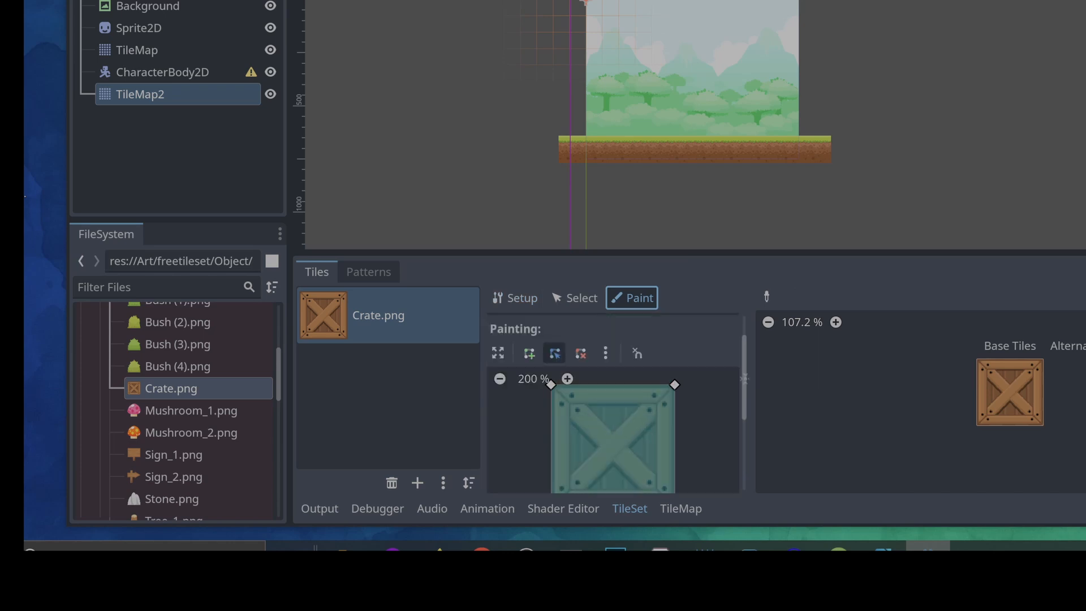
scroll(616, 396, down, 7)
scroll(616, 396, up, 5)
click(612, 347)
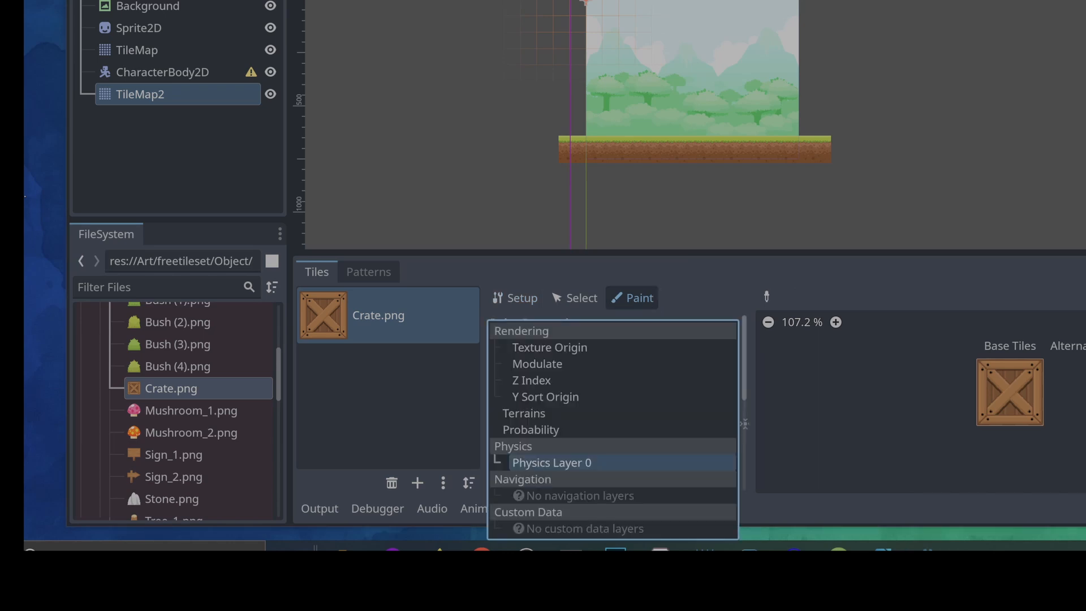
click(566, 462)
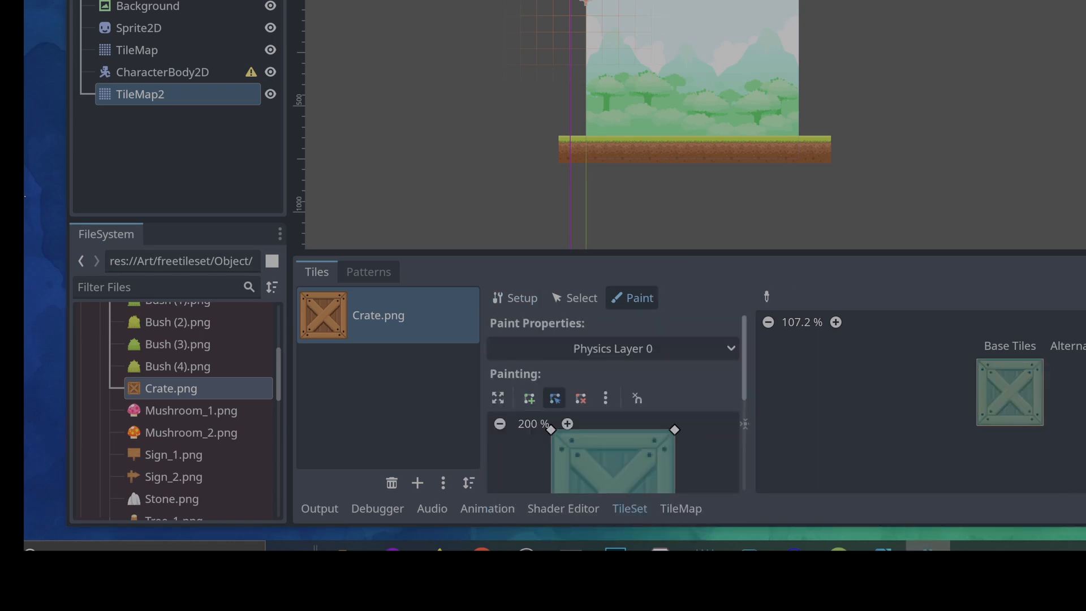
Place five crate tiles near the right end of the ground: three in a row with two stacked above
click(681, 508)
click(908, 381)
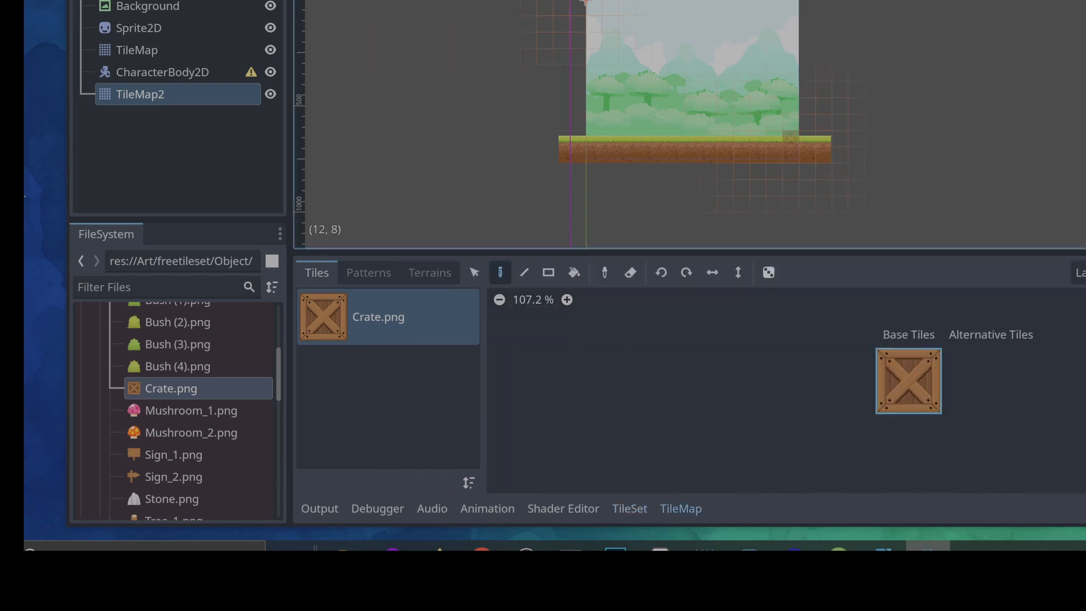
click(790, 138)
click(774, 138)
click(759, 137)
click(774, 122)
click(791, 122)
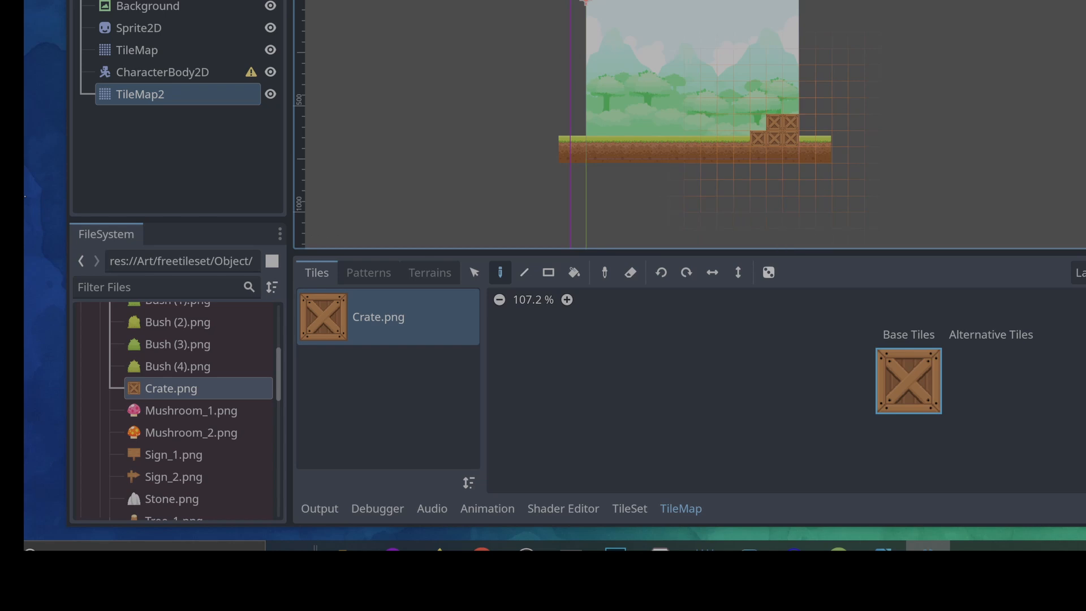
Rename the first TileMap node, the one holding the grass tiles, to Ground
click(137, 49)
double_click(136, 50)
text(ground)
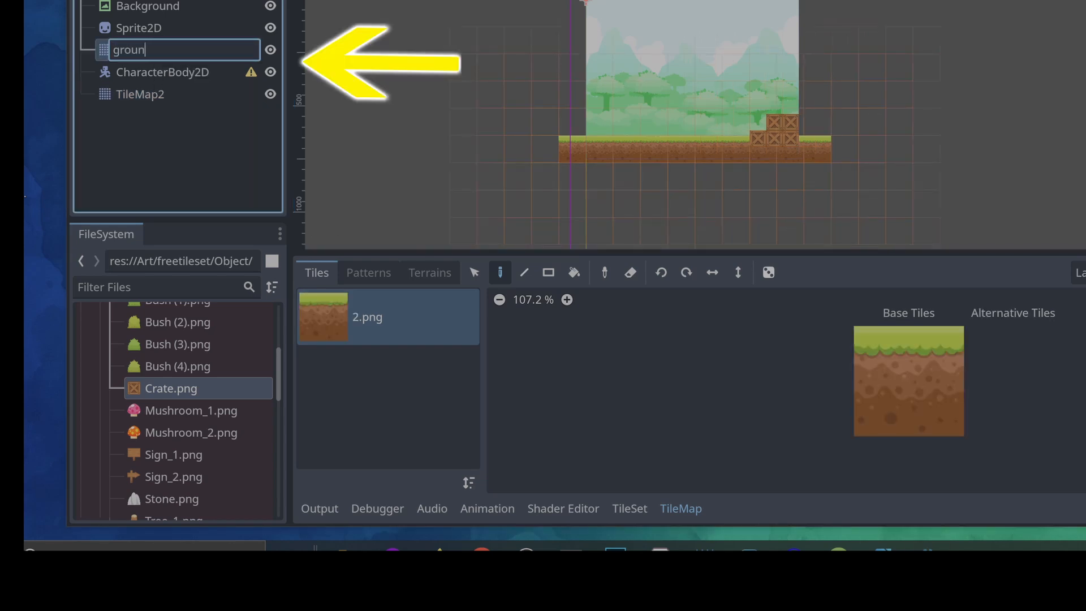
click(120, 50)
key(BackSpace)
text(G)
key(Return)
Rename the TileMap2 node holding the crates to Boxes
double_click(140, 93)
text(Boxes)
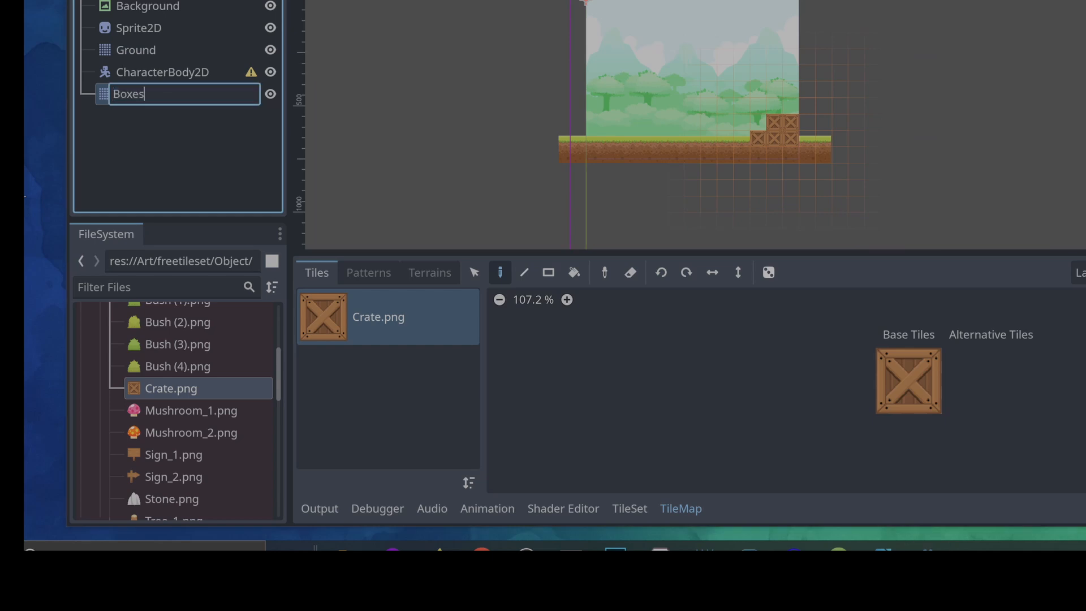
key(Return)
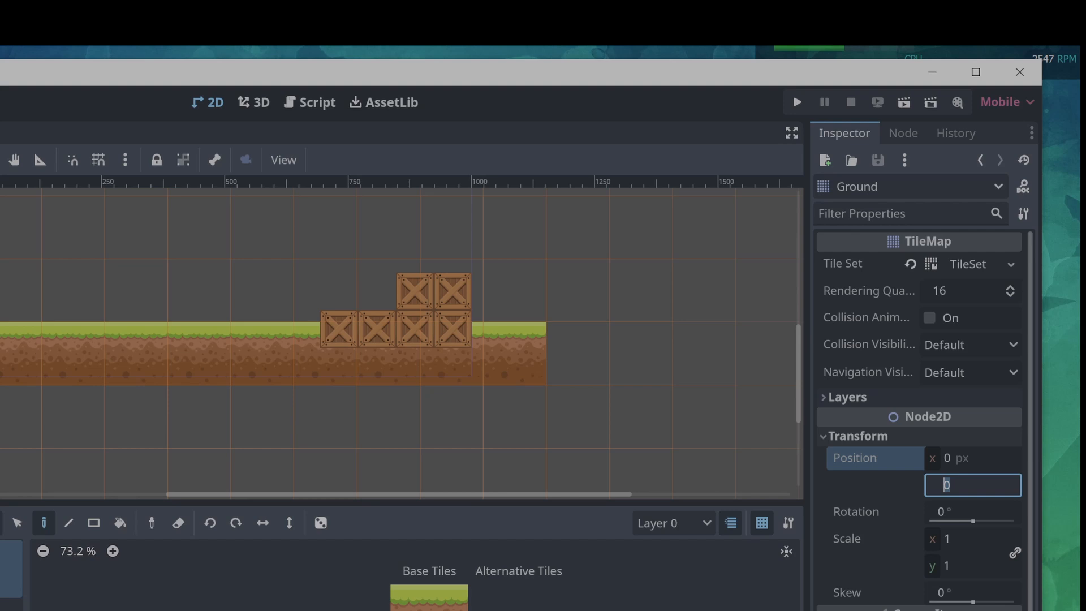
Set the Ground tilemap's y position to 51 px
text(51)
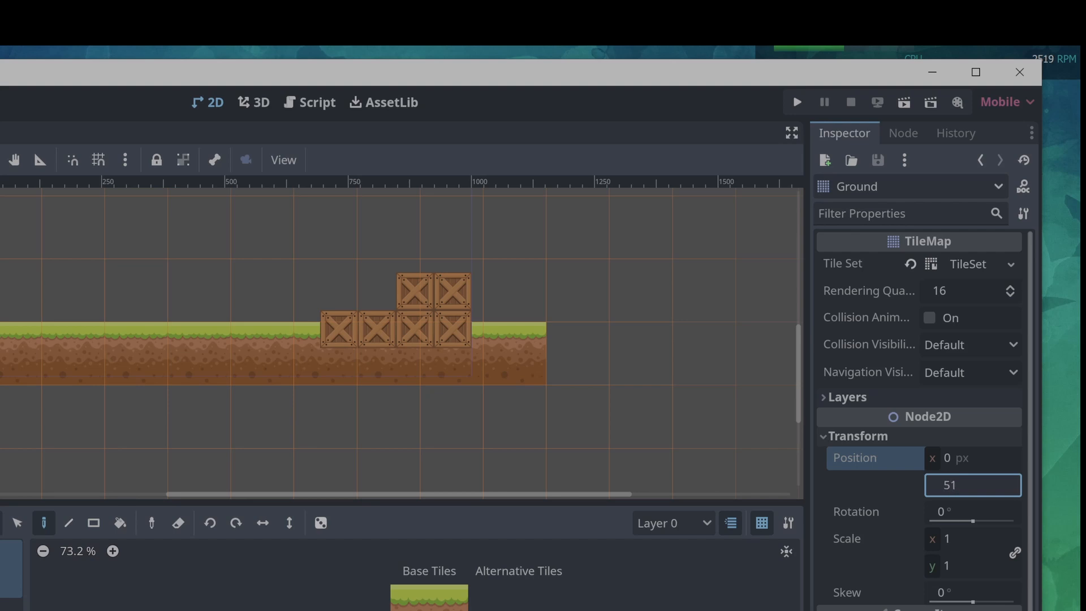
key(Return)
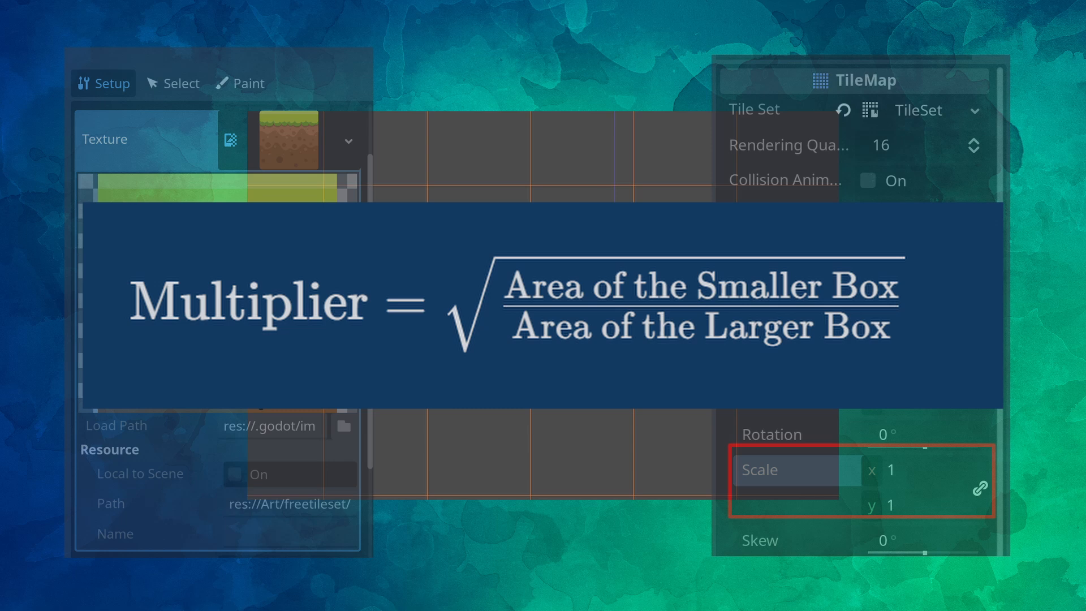
Set the Ground tilemap's scale to 0.60 in its transform properties
text(0.60)
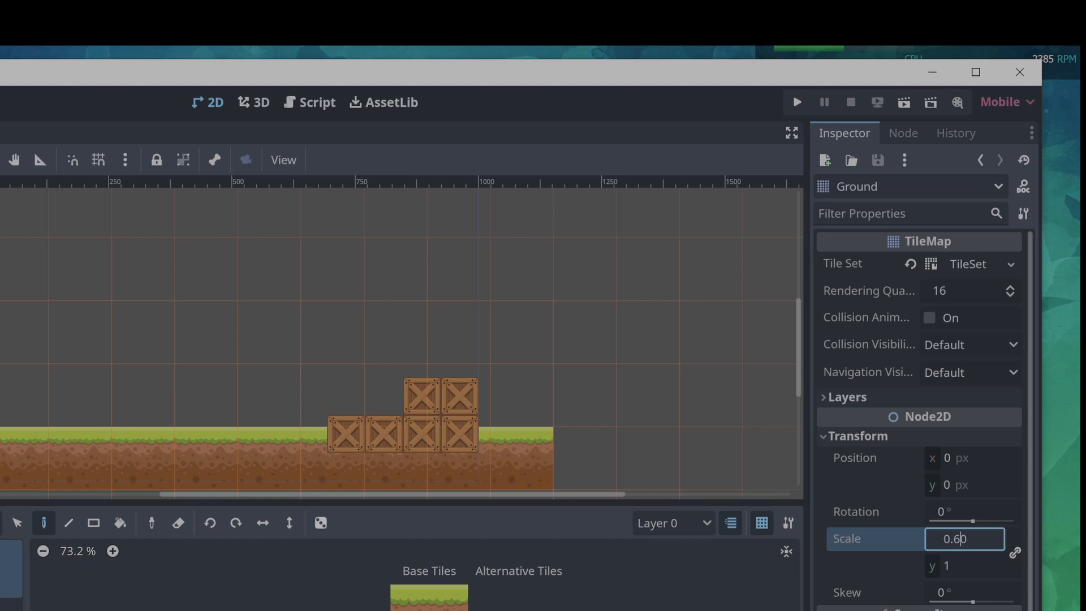
key(Return)
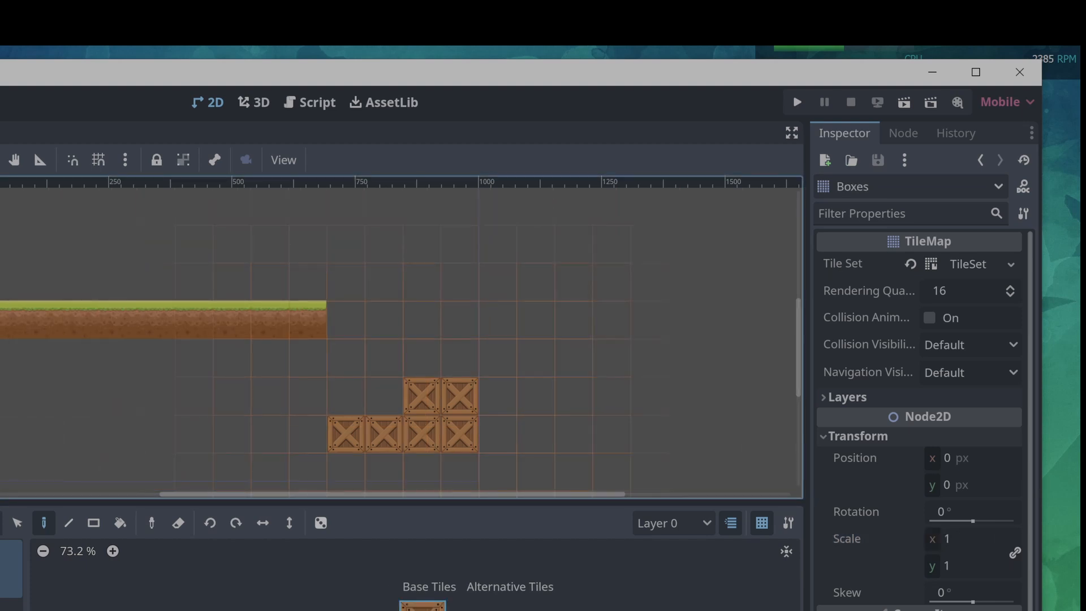
Erase all crate tiles from the Boxes tilemap
right_drag(460, 434, 345, 435)
right_drag(498, 396, 460, 396)
right_click(422, 396)
Stack crate tiles on the right end of the scaled ground, four in a row with two on top
click(308, 282)
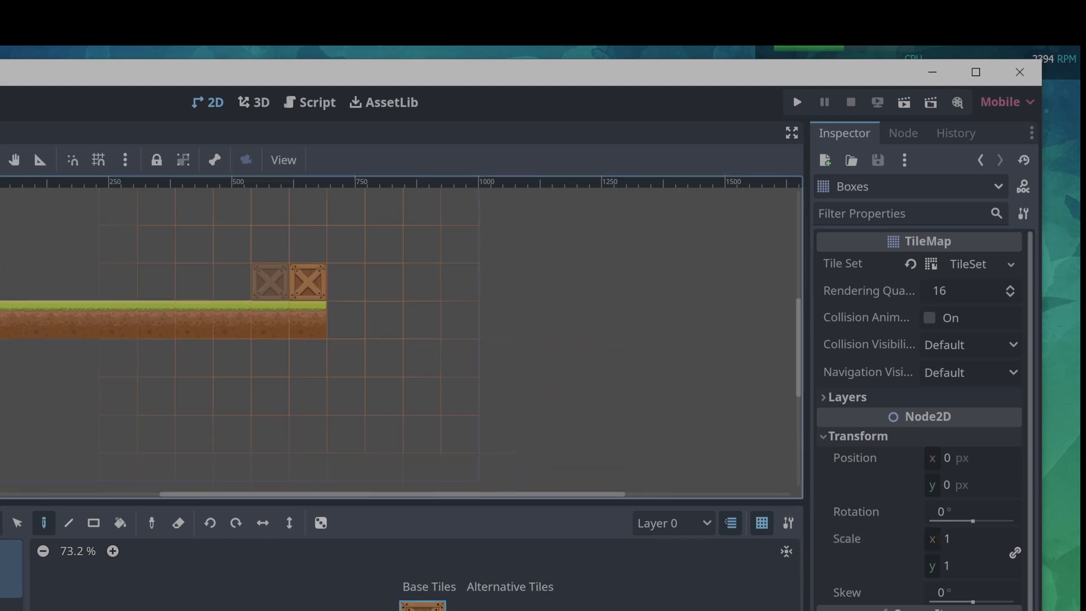
click(269, 282)
click(232, 281)
click(194, 282)
click(270, 244)
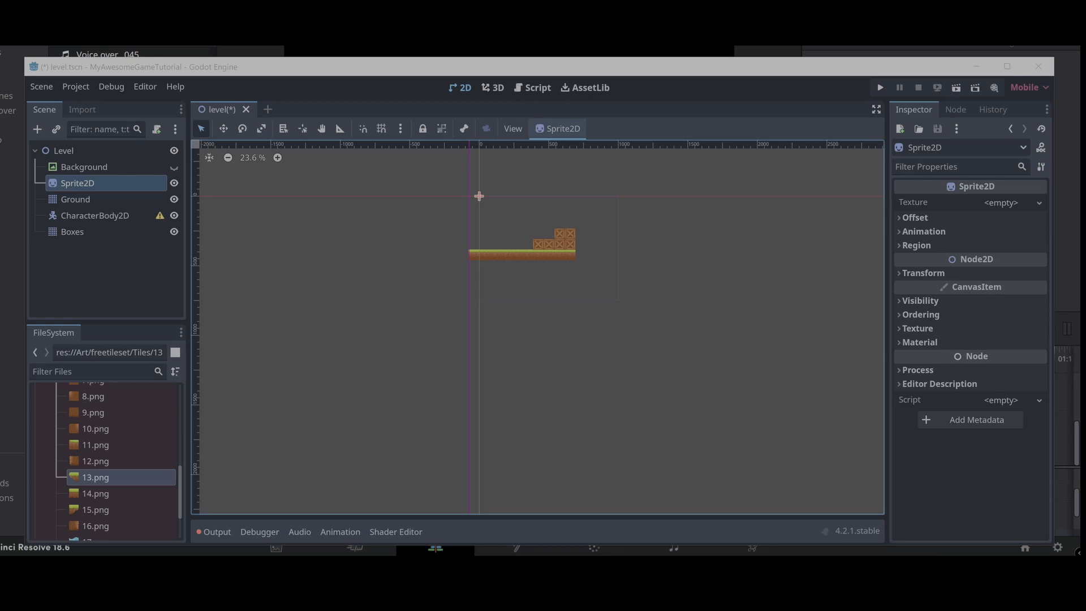
Make Sprite2D a child of the CharacterBody2D node and rename that body node to Player
drag(77, 183, 71, 222)
click(93, 199)
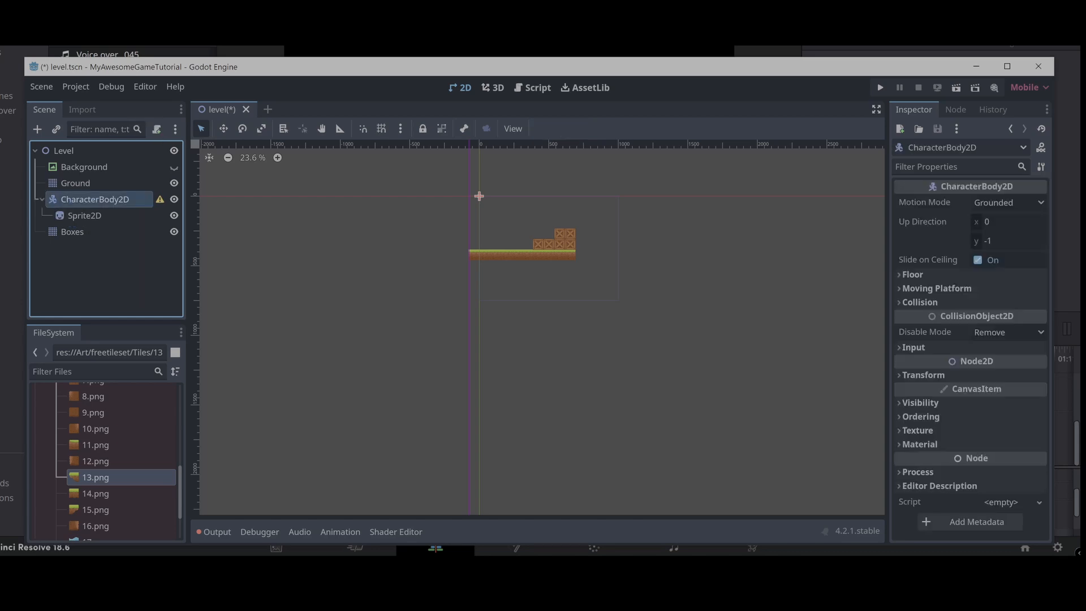
double_click(94, 199)
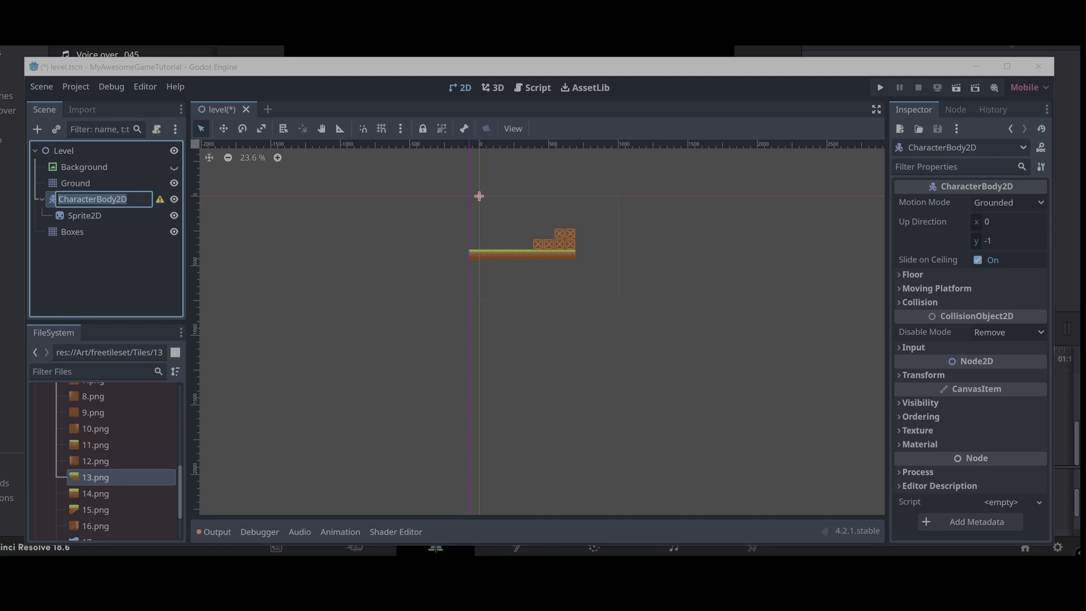
text(Pla)
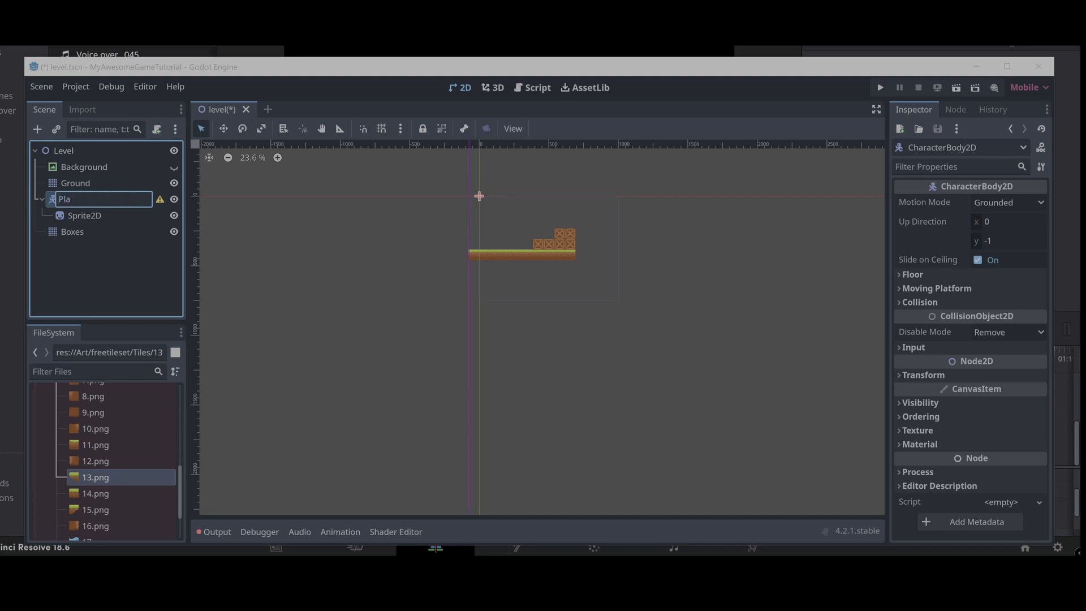
text(yer)
key(Return)
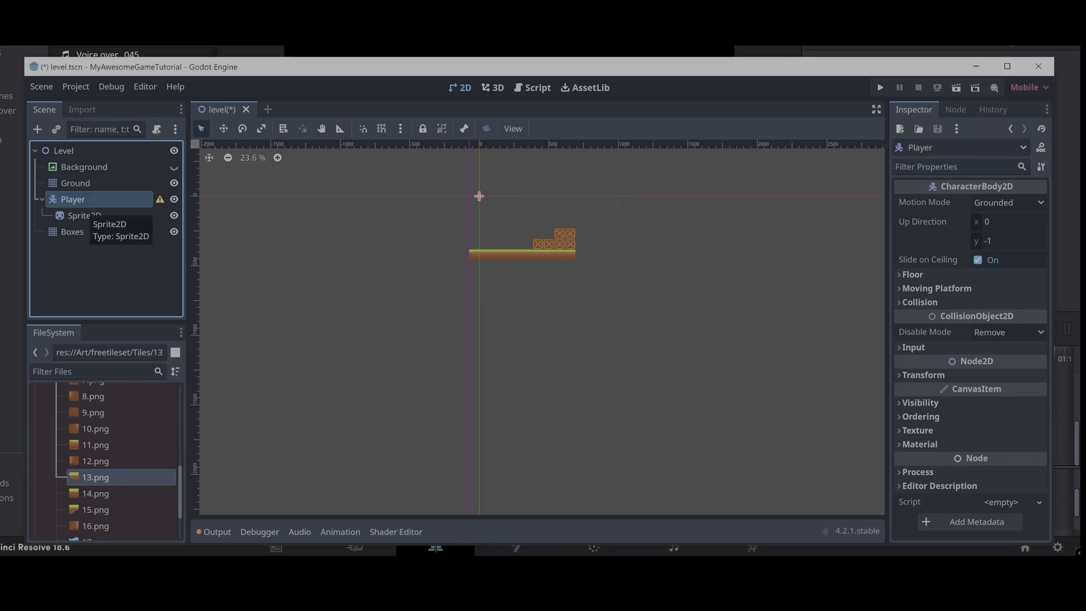
Change the type of the Sprite2D node under Player to AnimatedSprite2D
right_click(71, 216)
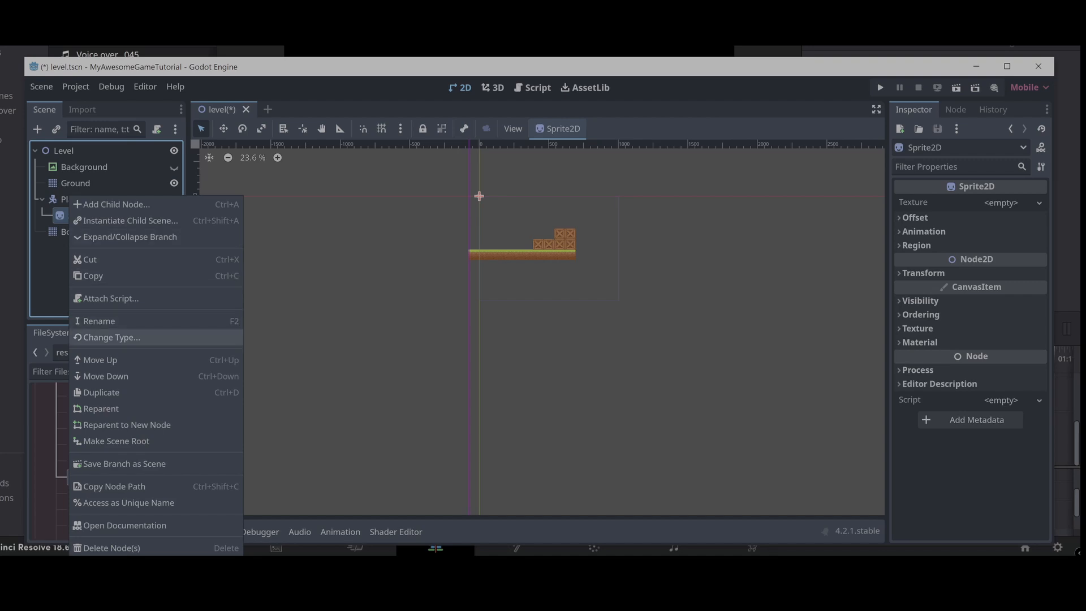
click(111, 337)
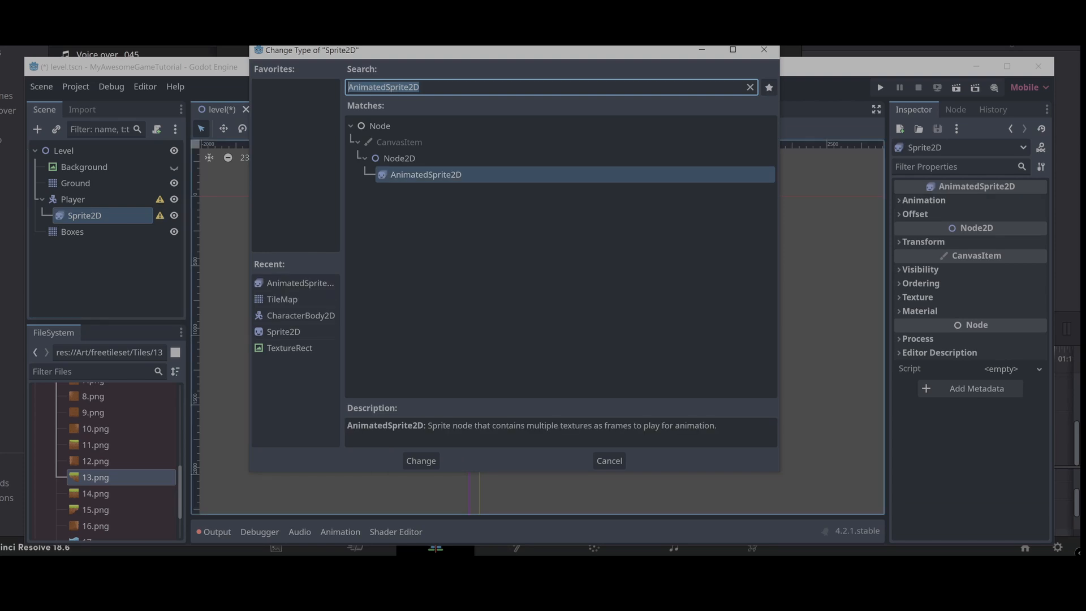
key(Tab)
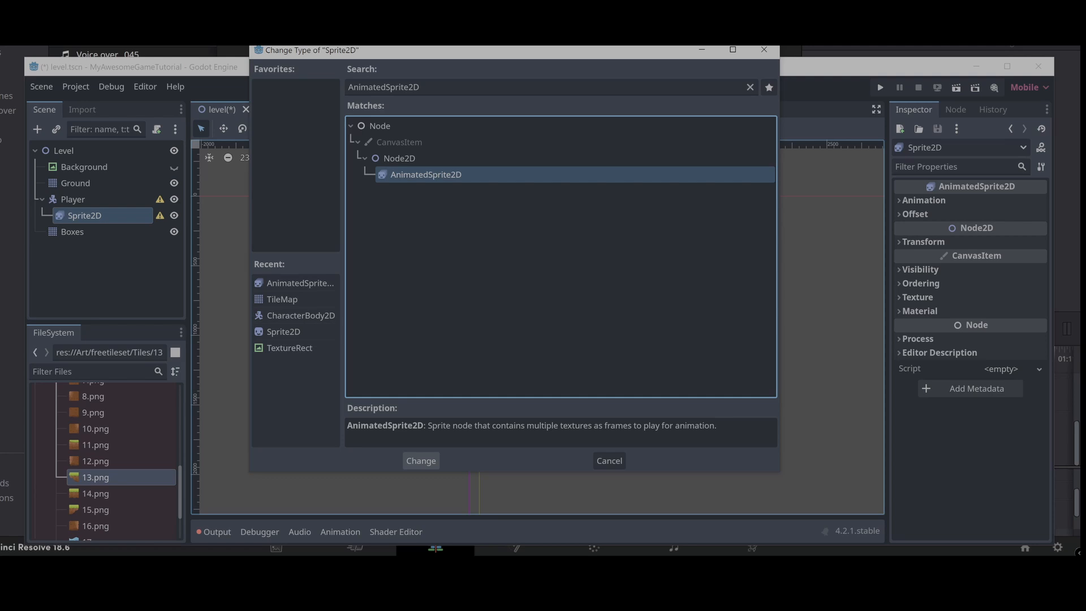
click(421, 461)
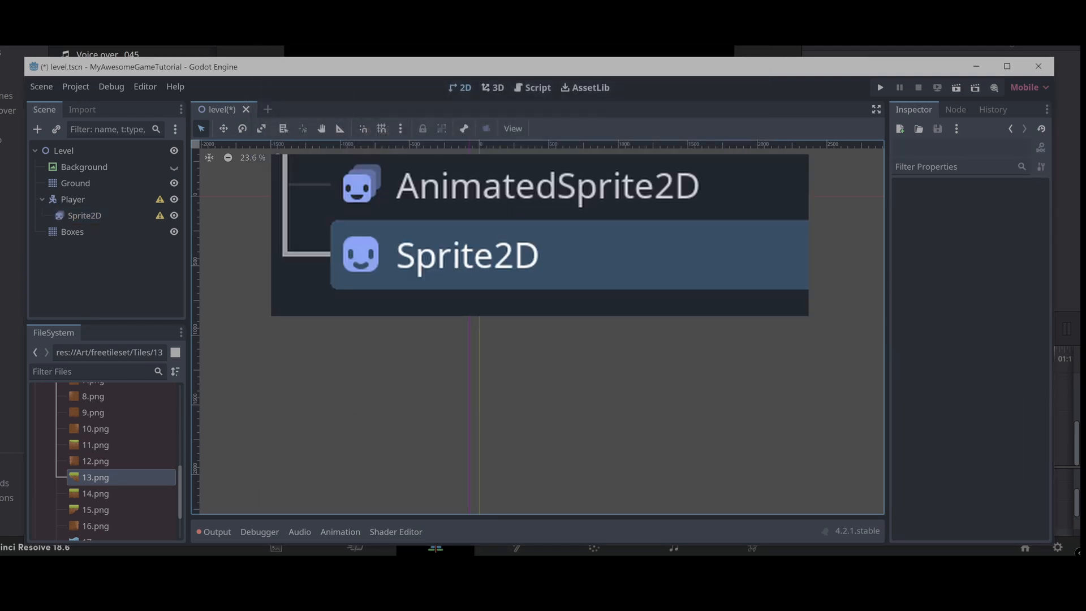
Read the Sprite2D node's configuration warning and assign a new SpriteFrames resource to its Sprite Frames property
click(85, 216)
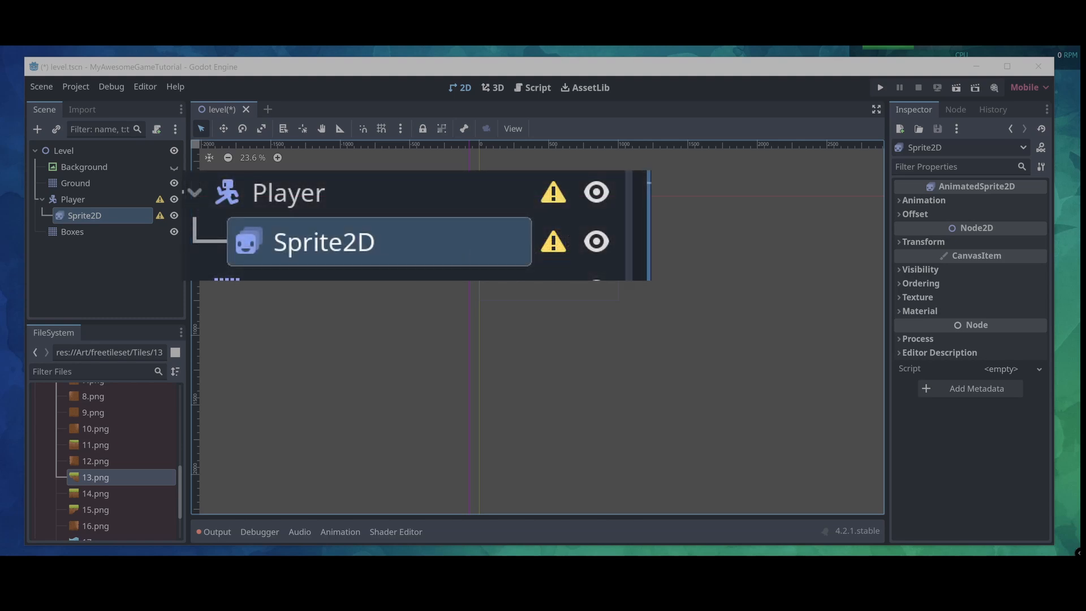
click(160, 216)
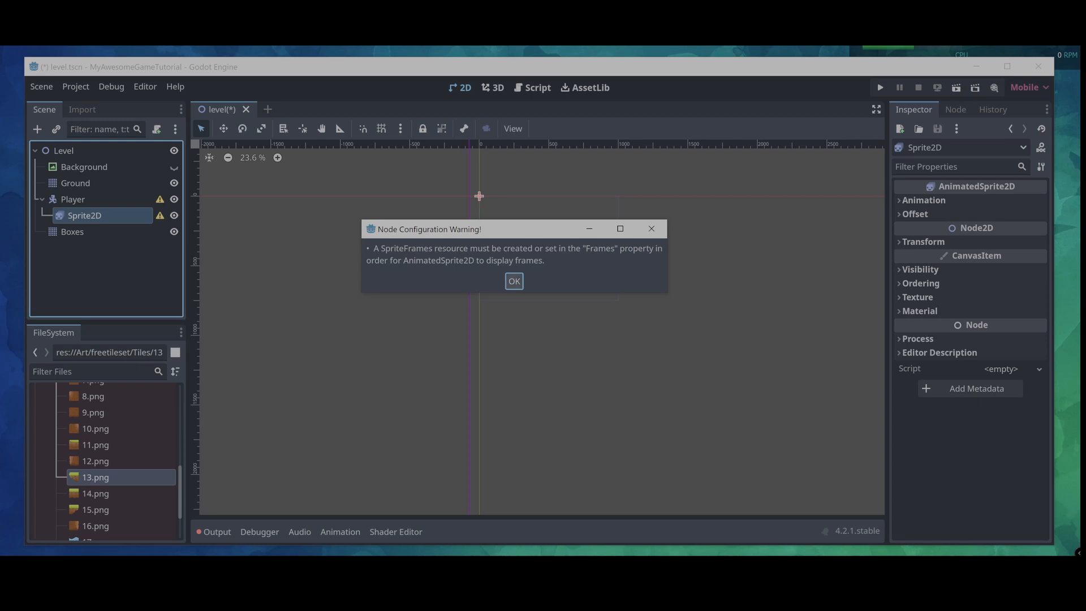
key(Return)
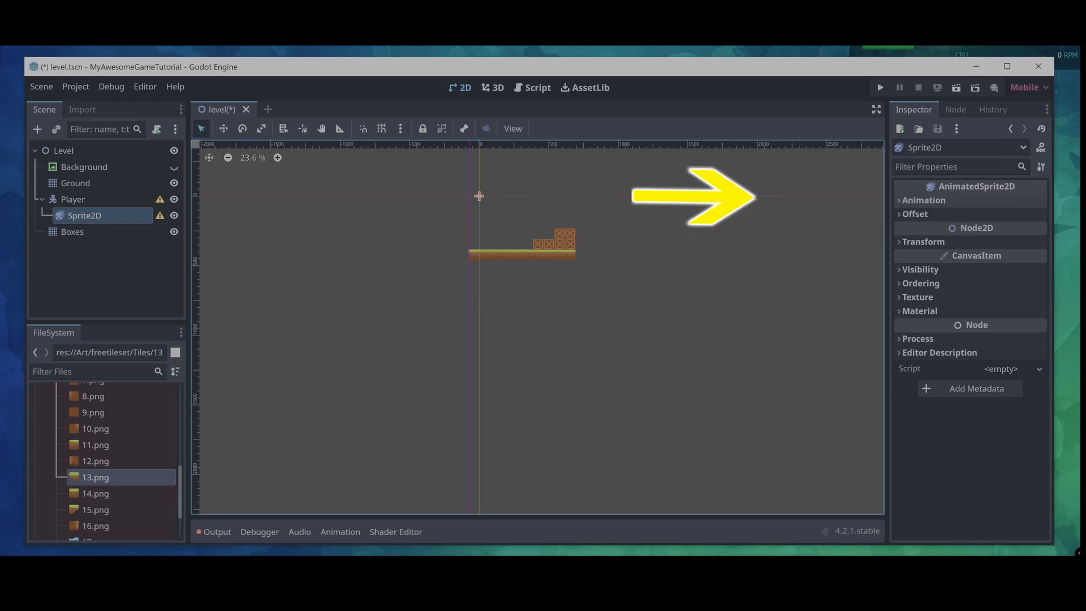
click(924, 200)
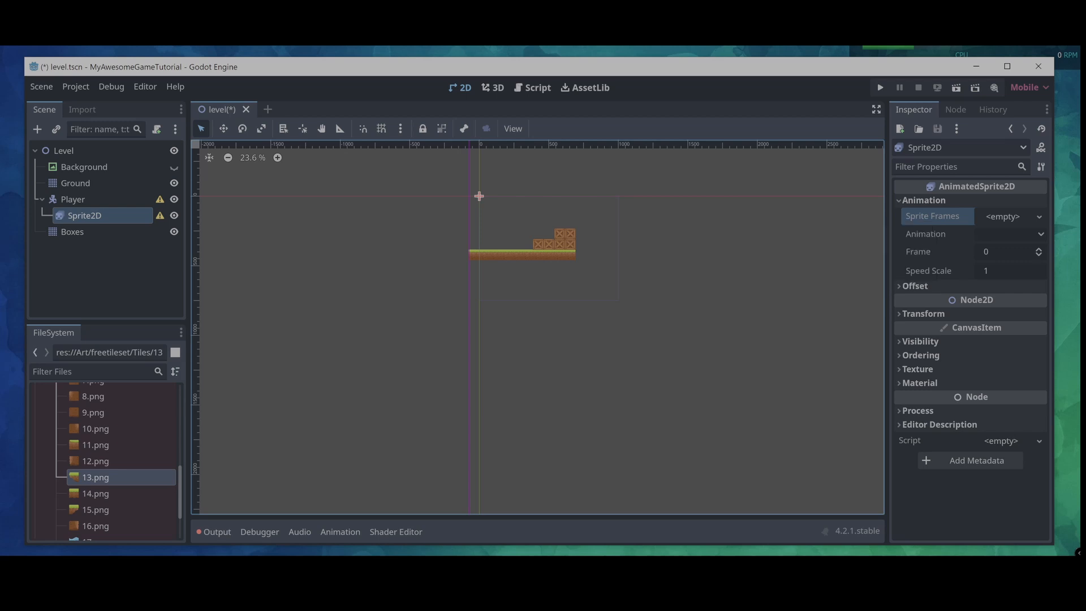
click(1039, 216)
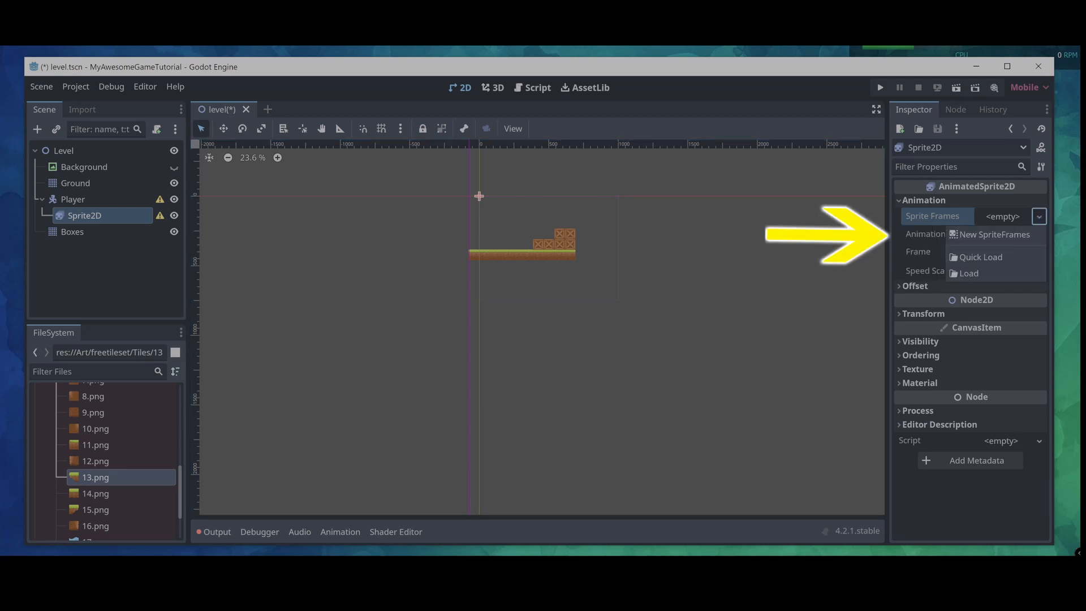
click(993, 234)
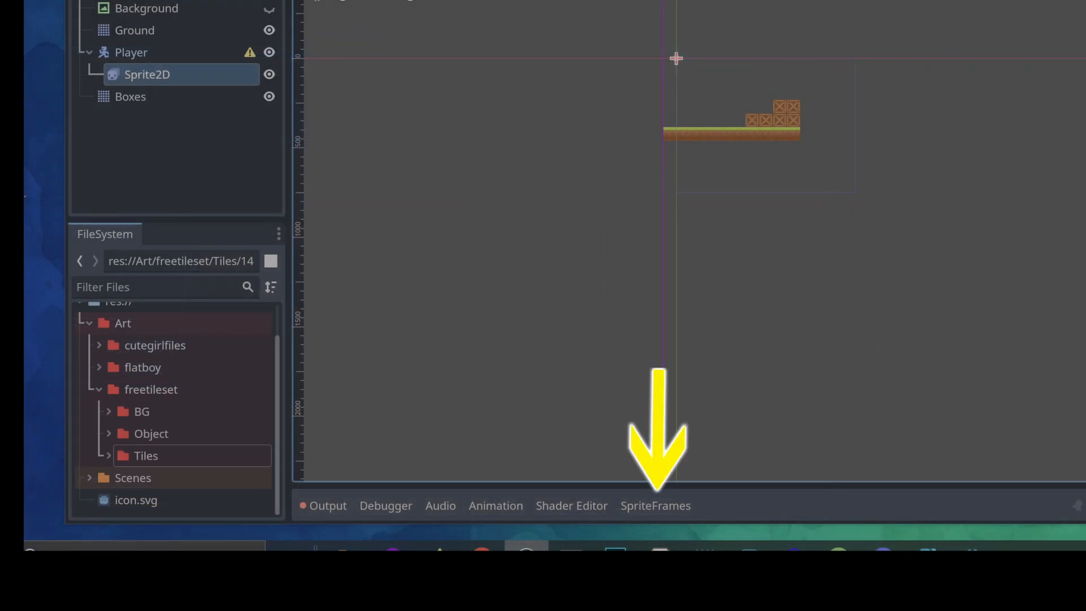
Rename the default animation in the SpriteFrames resource to Idle
click(655, 505)
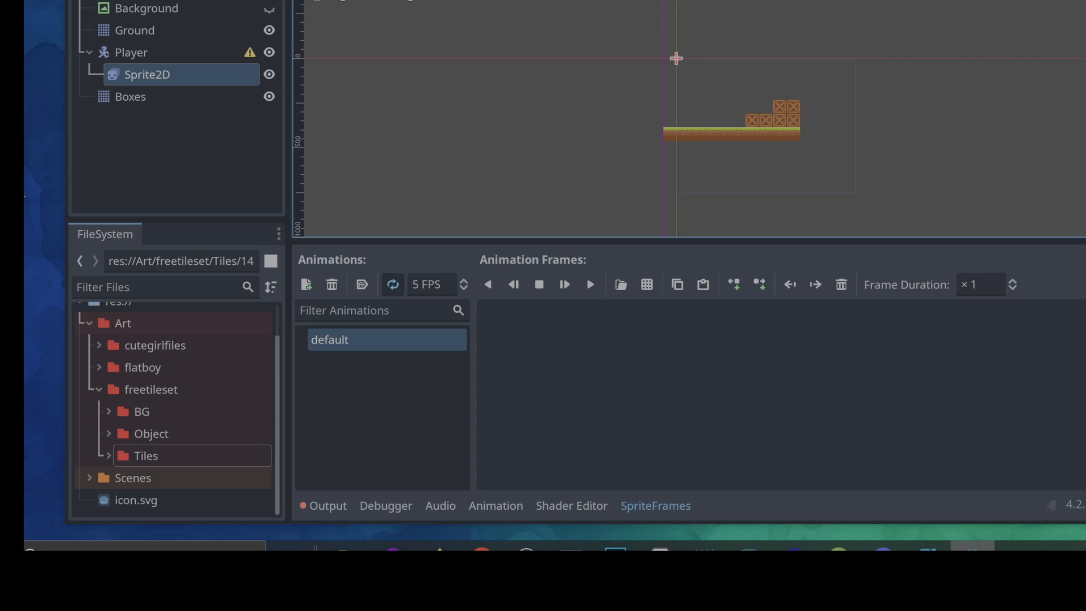
click(339, 340)
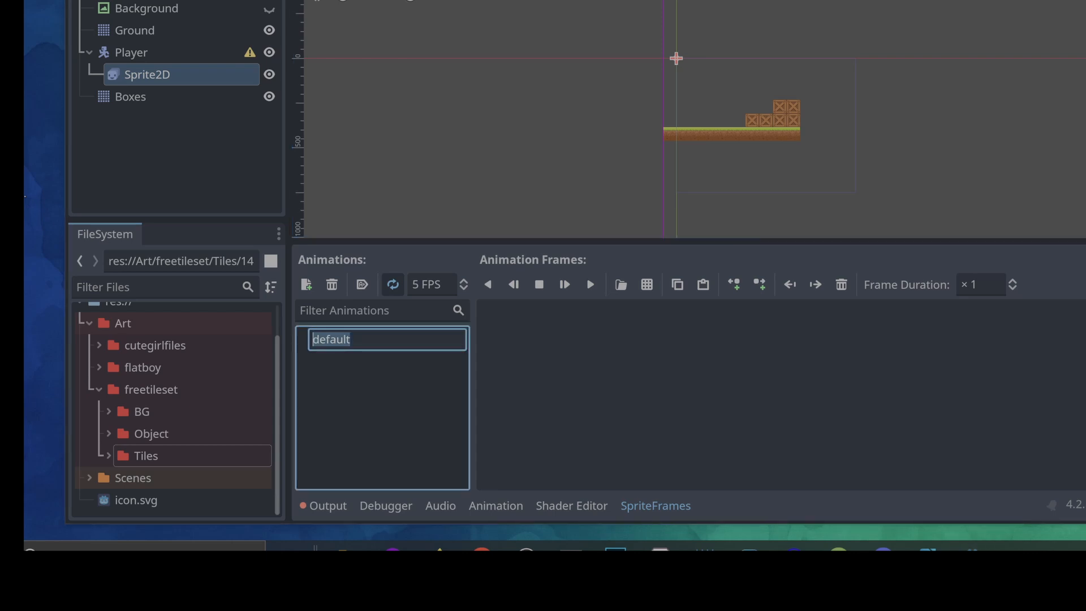
text(Idle)
key(Return)
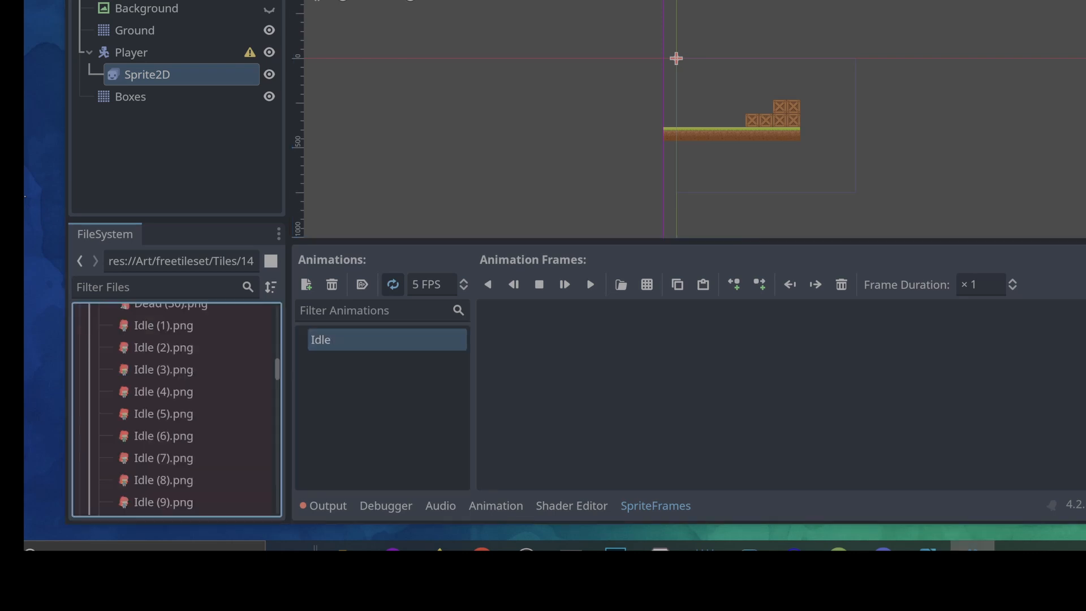
Add the images Idle (1).png through Idle (16).png as frames of the Idle animation
click(163, 325)
scroll(177, 410, down, 6)
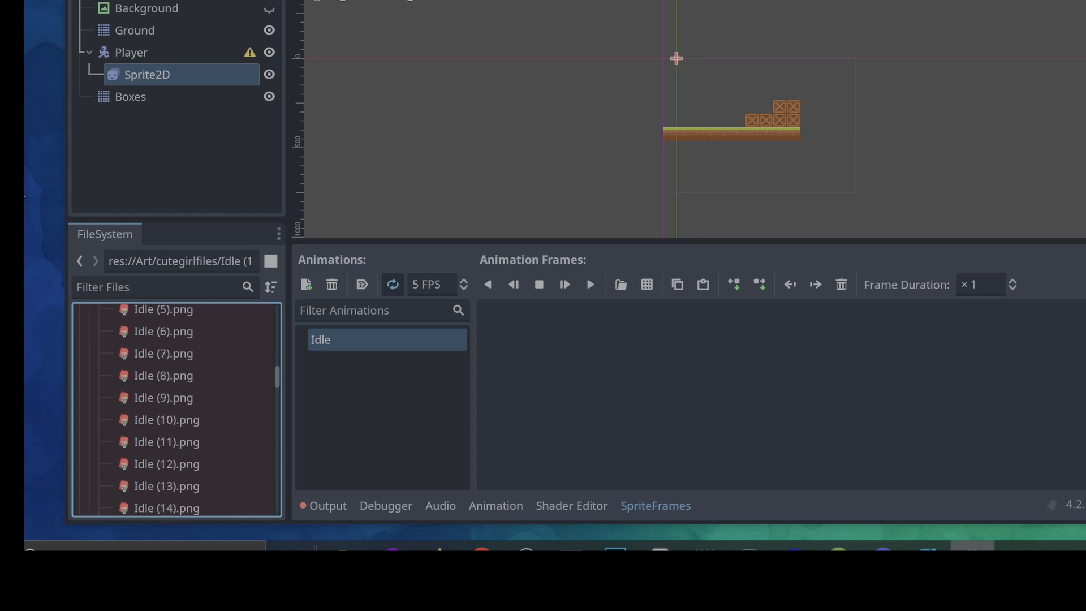
scroll(176, 410, down, 2)
shift+click(167, 448)
drag(167, 448, 588, 347)
scroll(790, 362, down, 7)
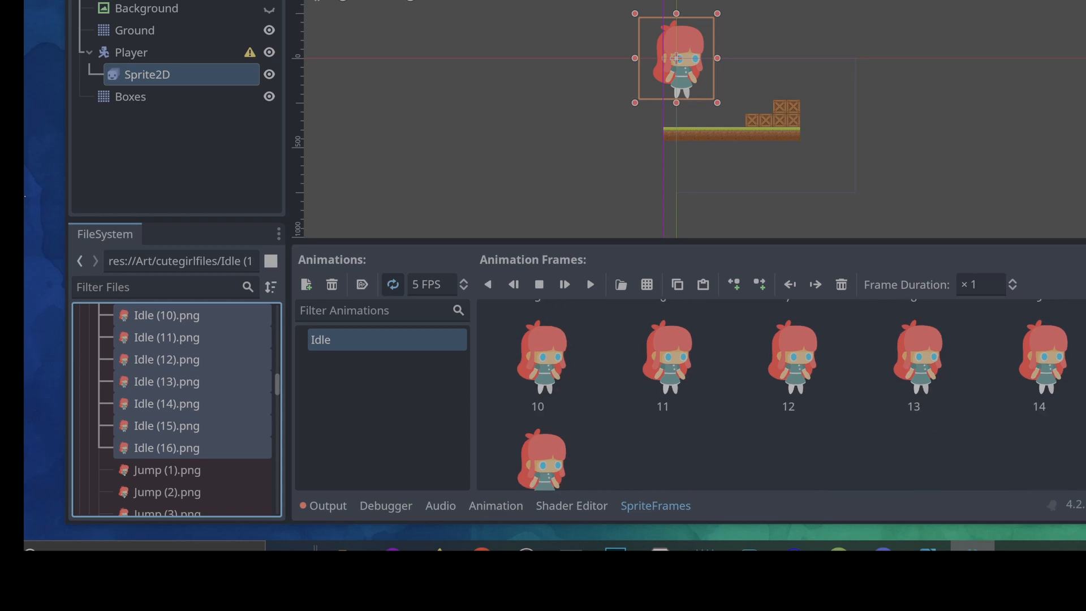
scroll(790, 362, up, 11)
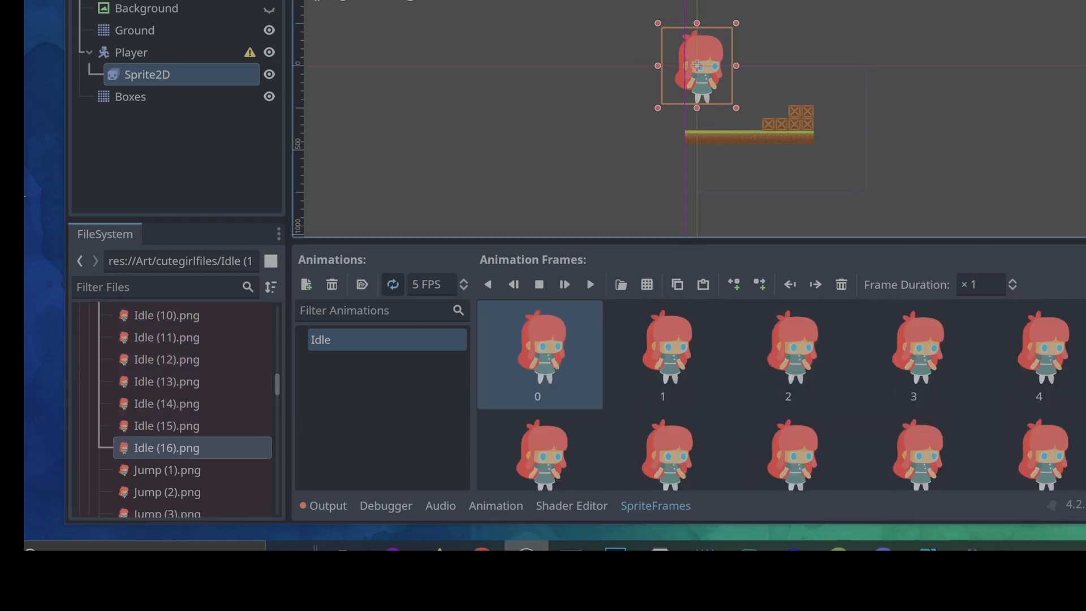
scroll(714, 83, up, 5)
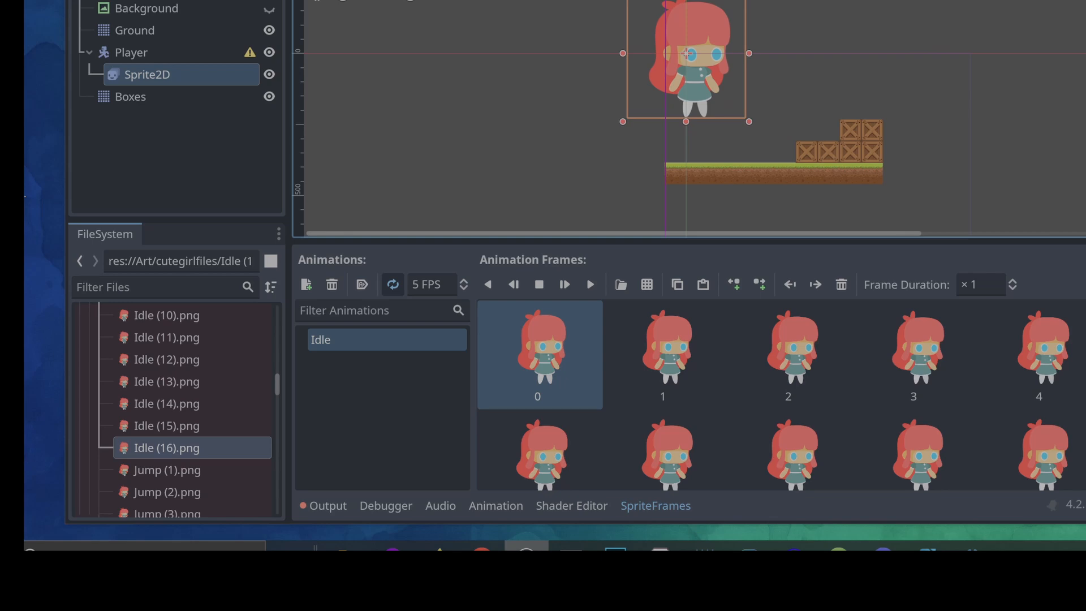
Preview the Idle animation and set its speed to 20 FPS
click(591, 285)
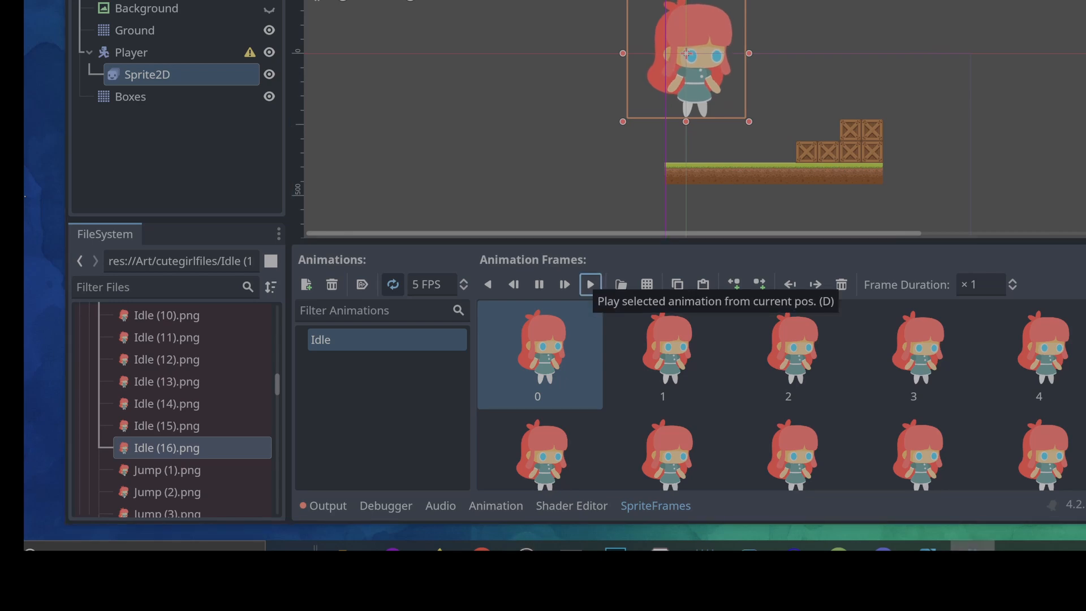
click(393, 285)
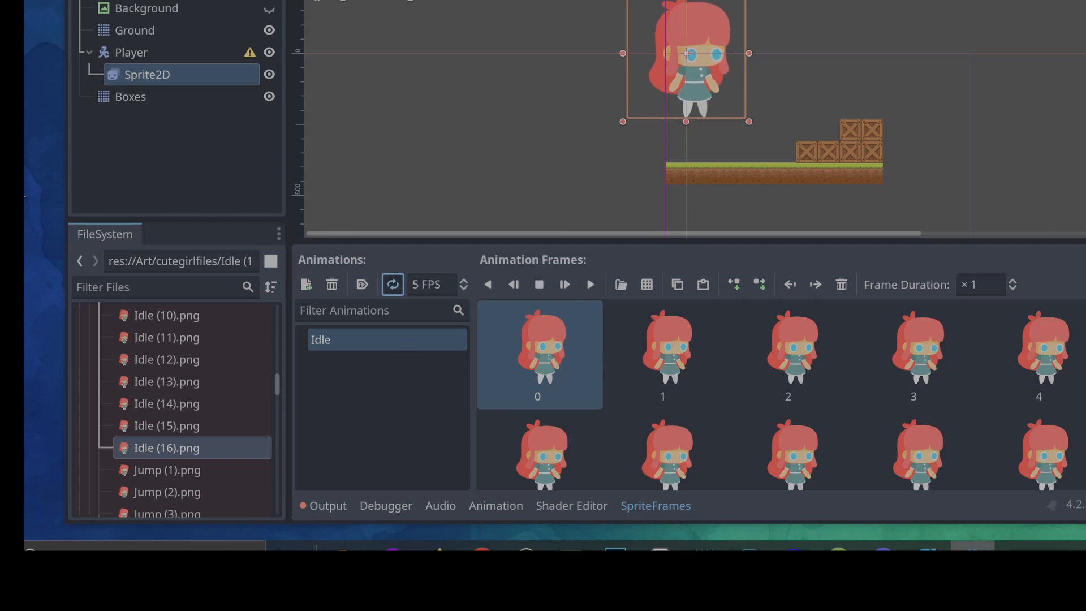
click(591, 285)
click(447, 285)
key(BackSpace)
text(20)
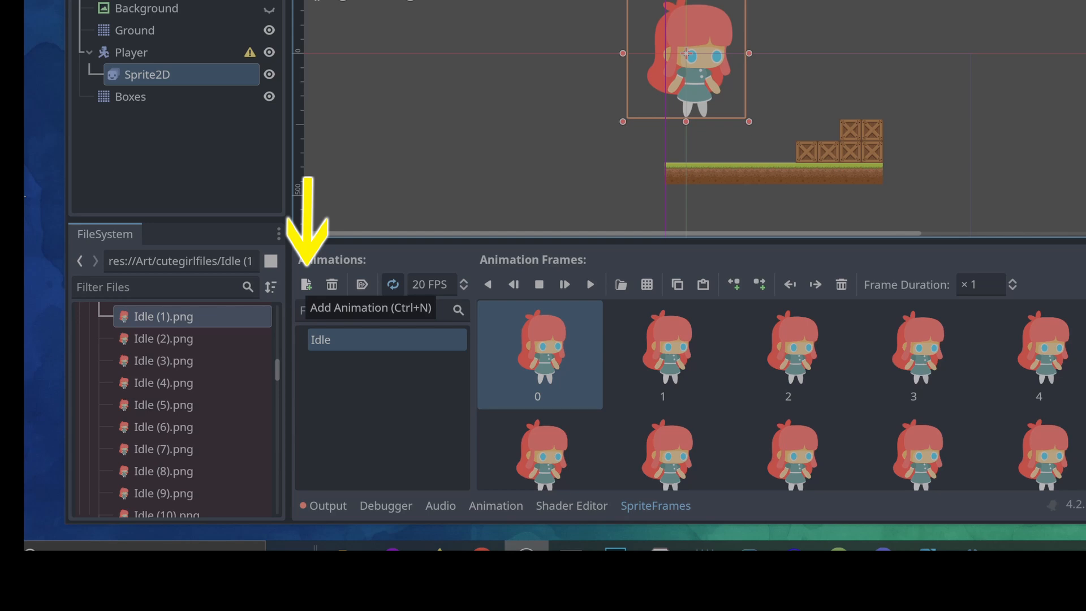
Add two more animations to the SpriteFrames resource, named Run and Jump
click(306, 284)
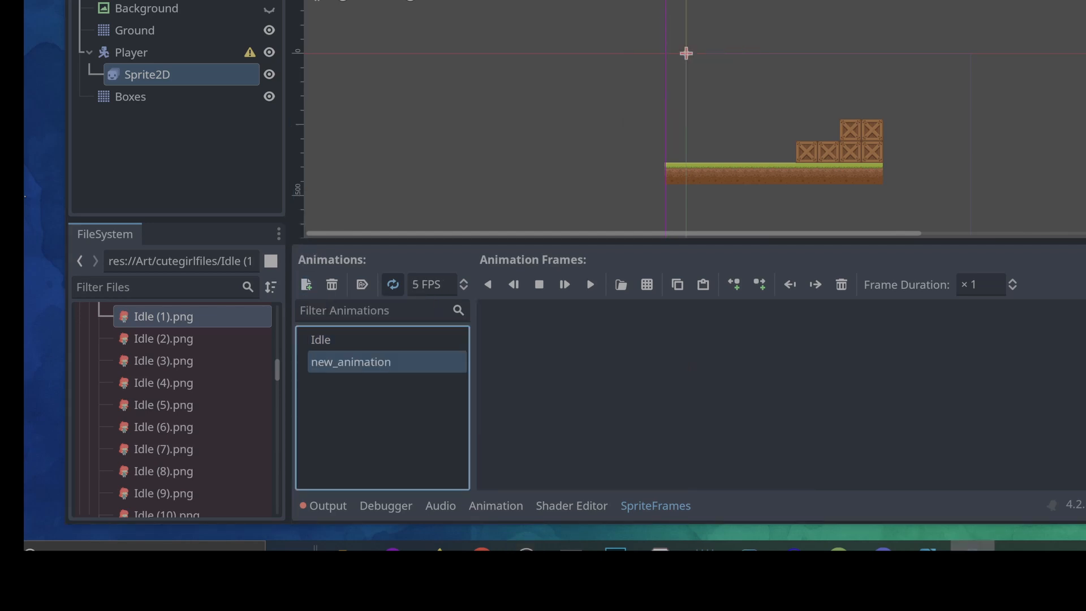
text(Run)
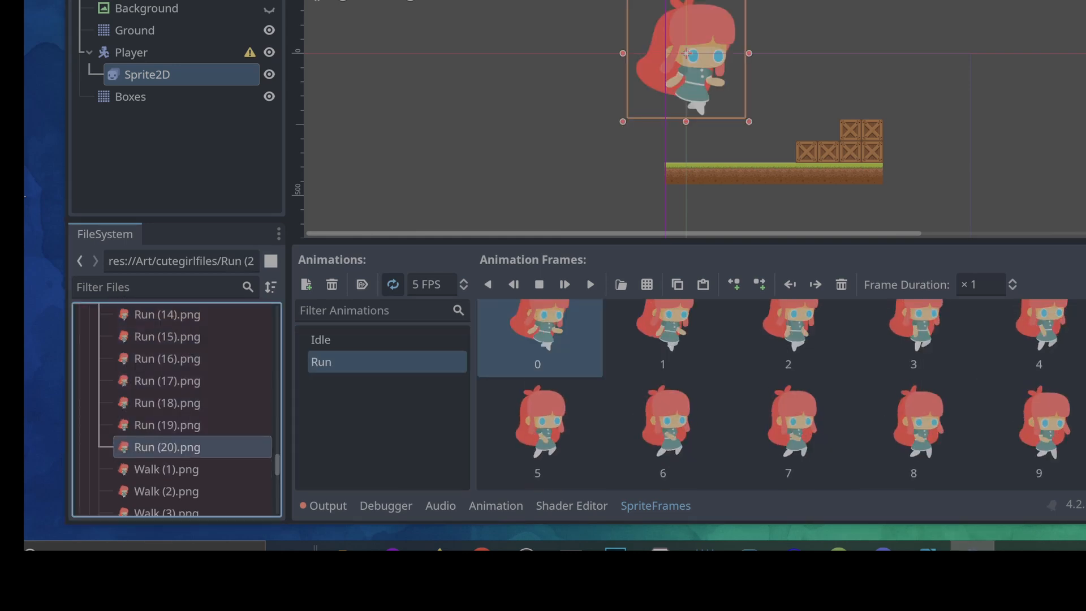
click(306, 284)
text(Jump)
key(Return)
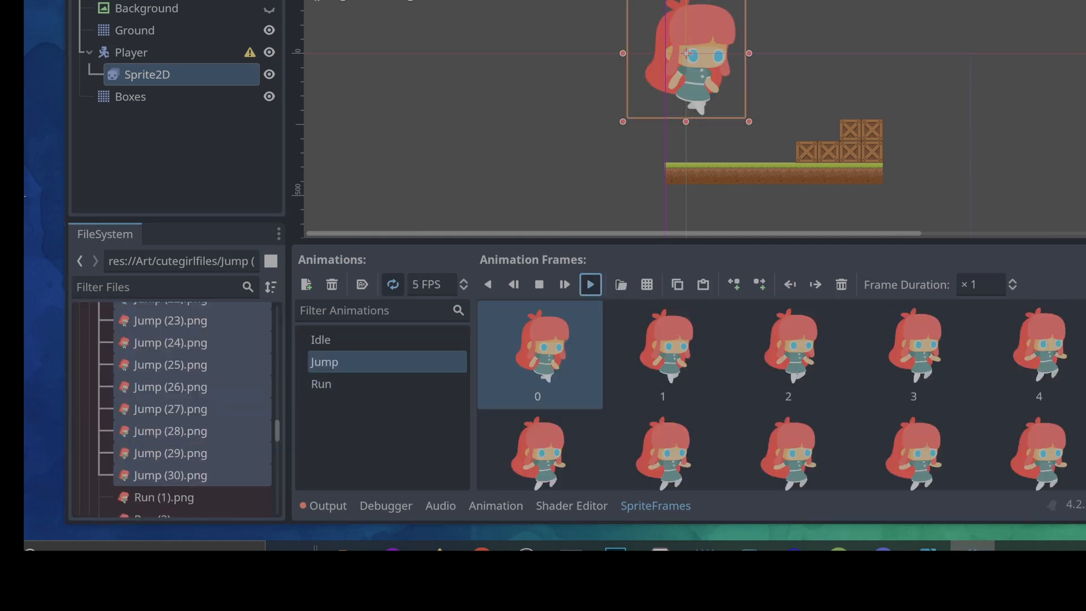
Set the Jump animation's speed to 20 FPS and preview it
click(591, 285)
click(430, 284)
text(20)
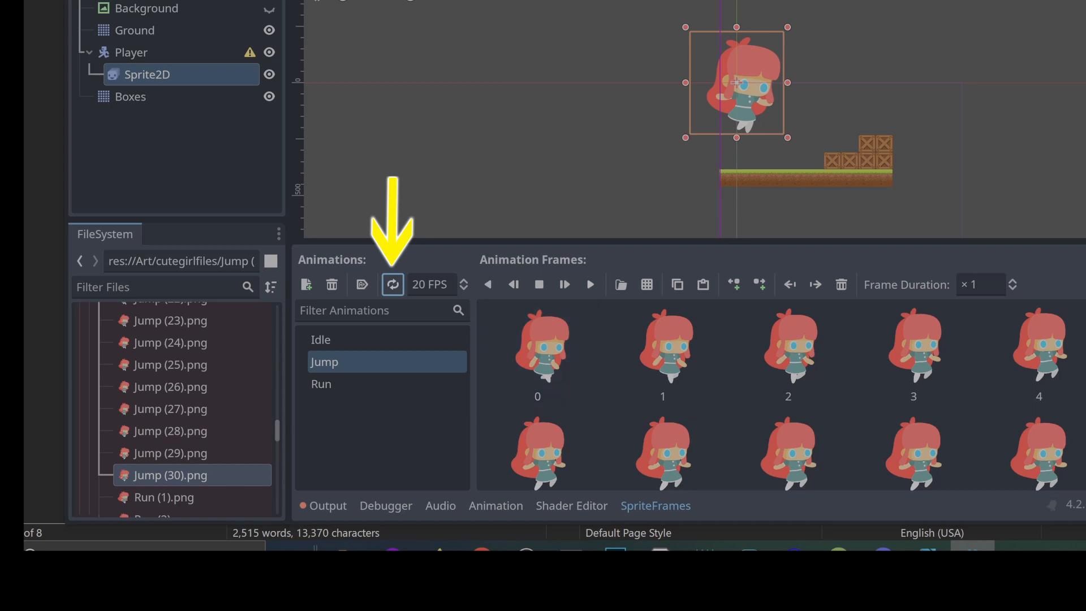
click(590, 284)
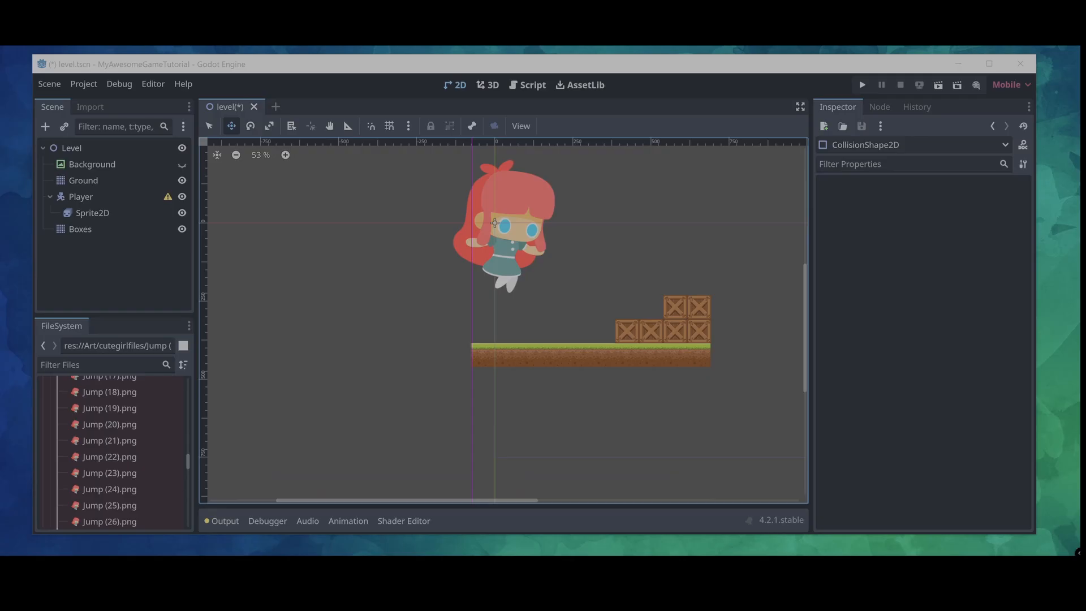
Read the Player node's configuration warning and add a CollisionShape2D as a child of Player
click(168, 196)
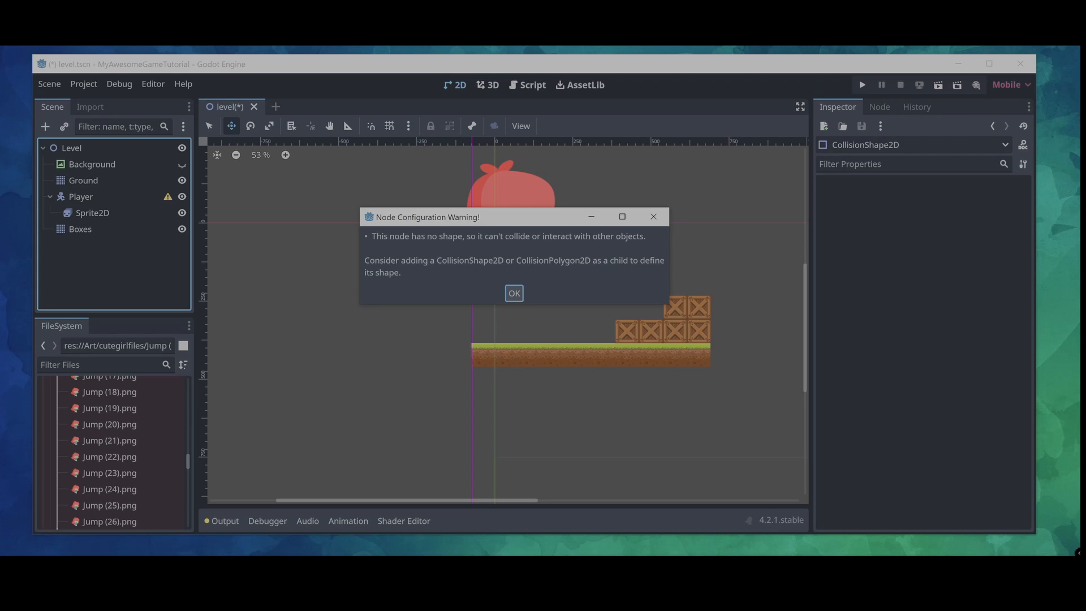
key(Return)
right_click(79, 196)
click(102, 205)
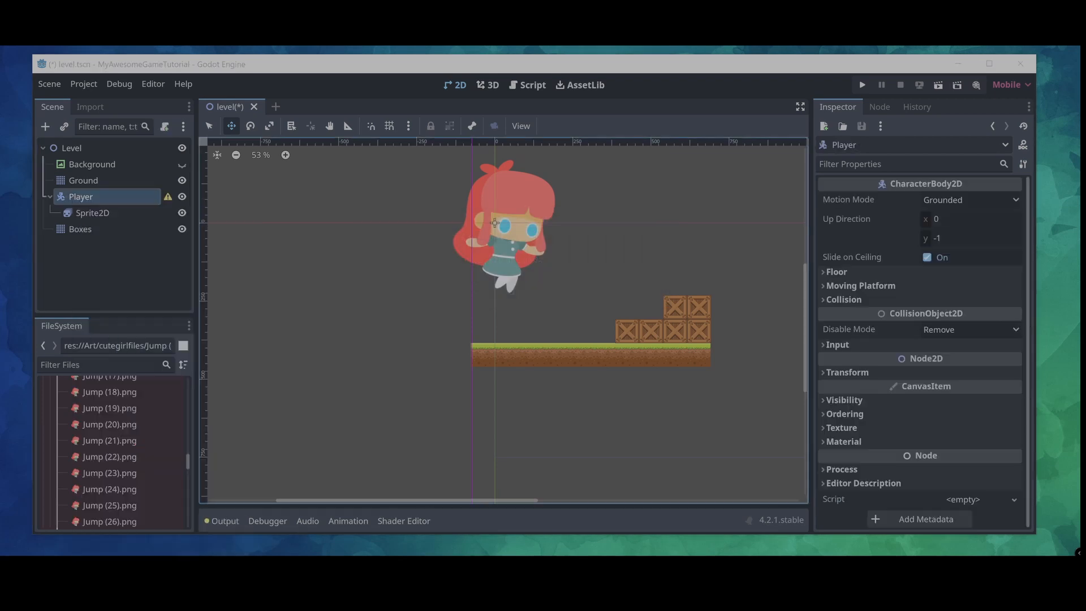
click(455, 191)
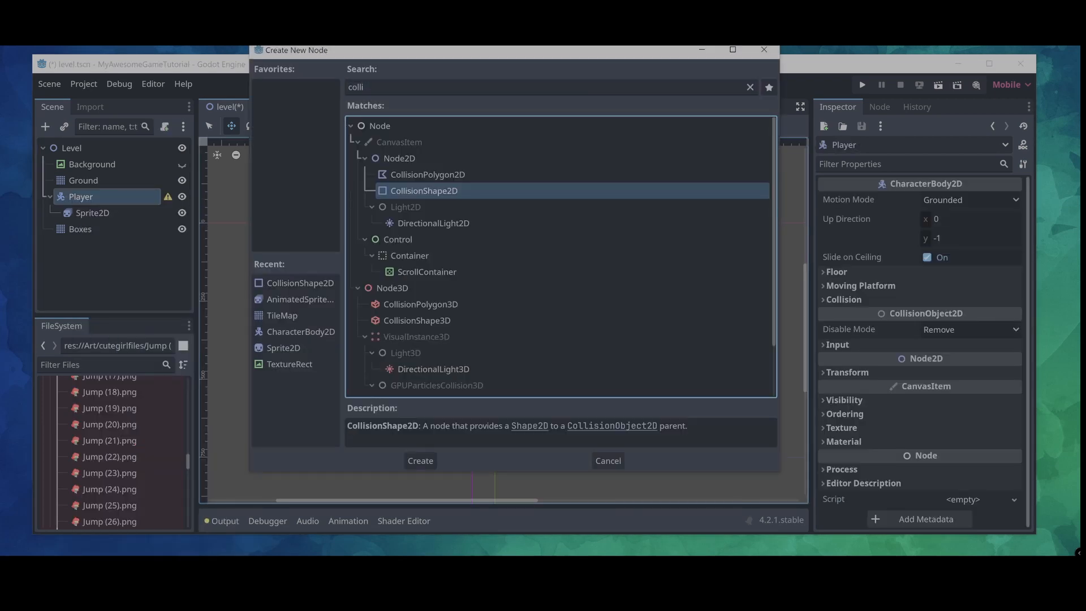
click(420, 460)
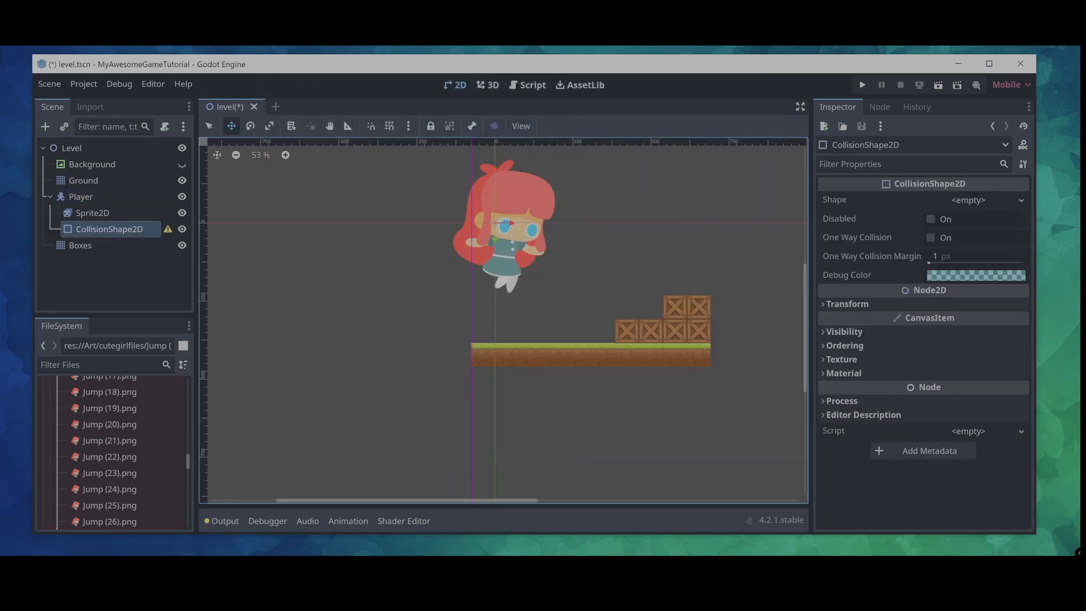
Read the CollisionShape2D node's configuration warning and assign a new CapsuleShape2D to its Shape property
click(168, 229)
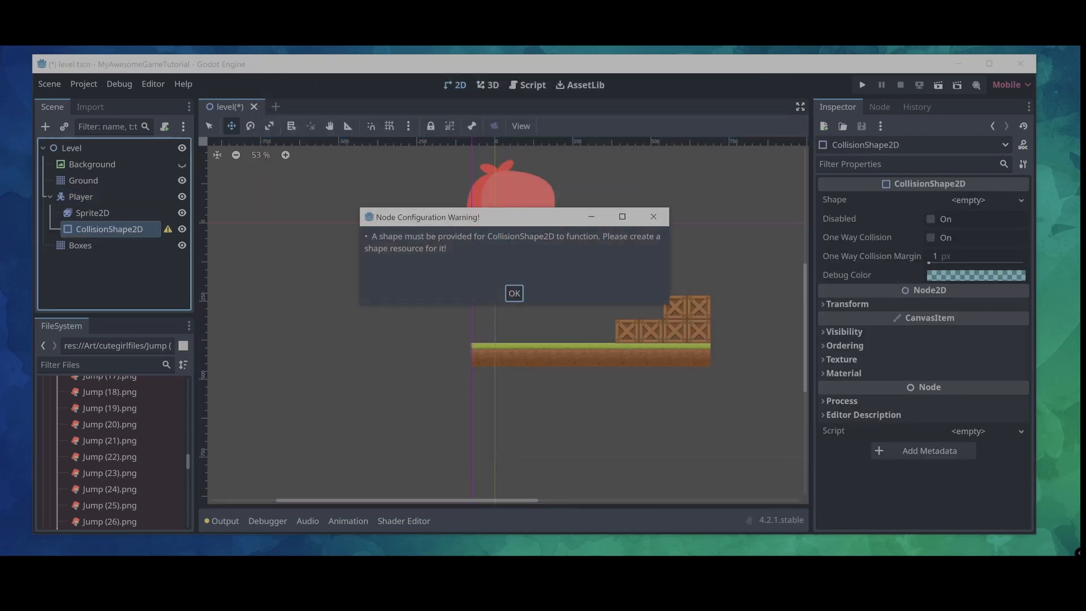
click(514, 293)
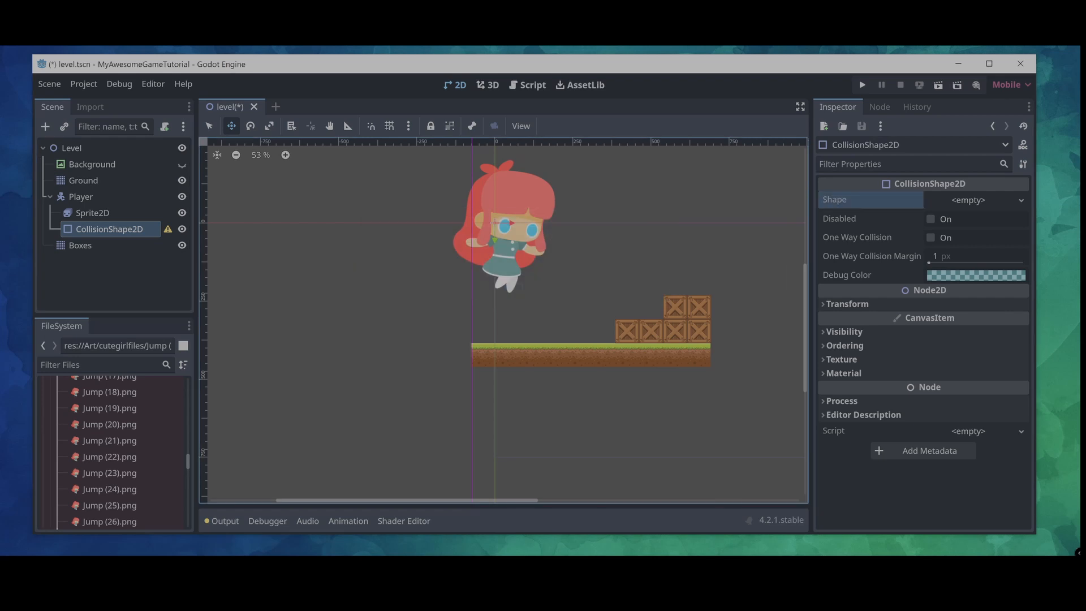
click(968, 200)
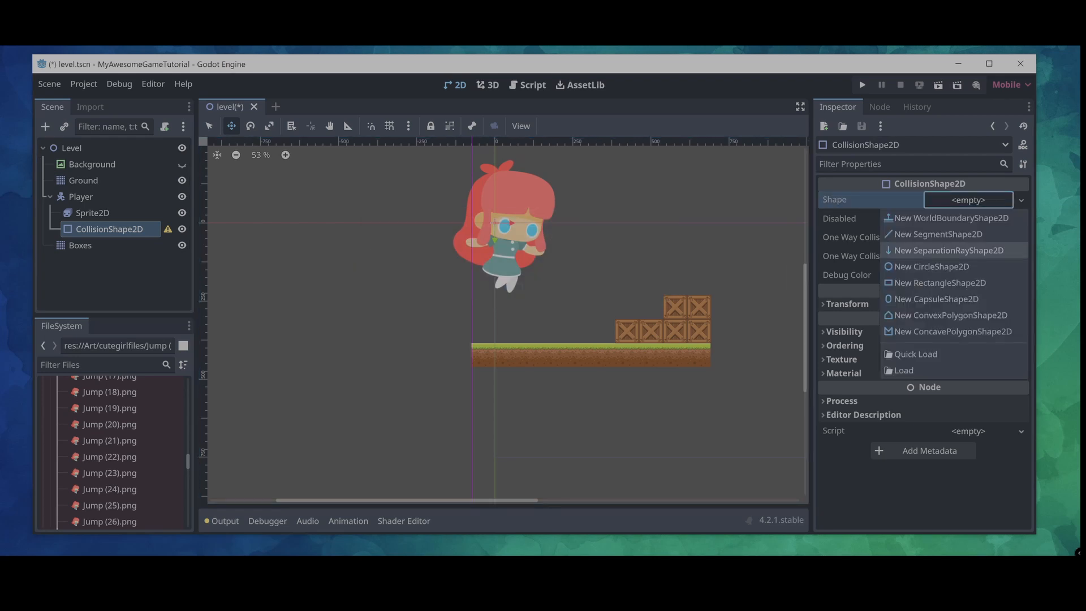
click(927, 298)
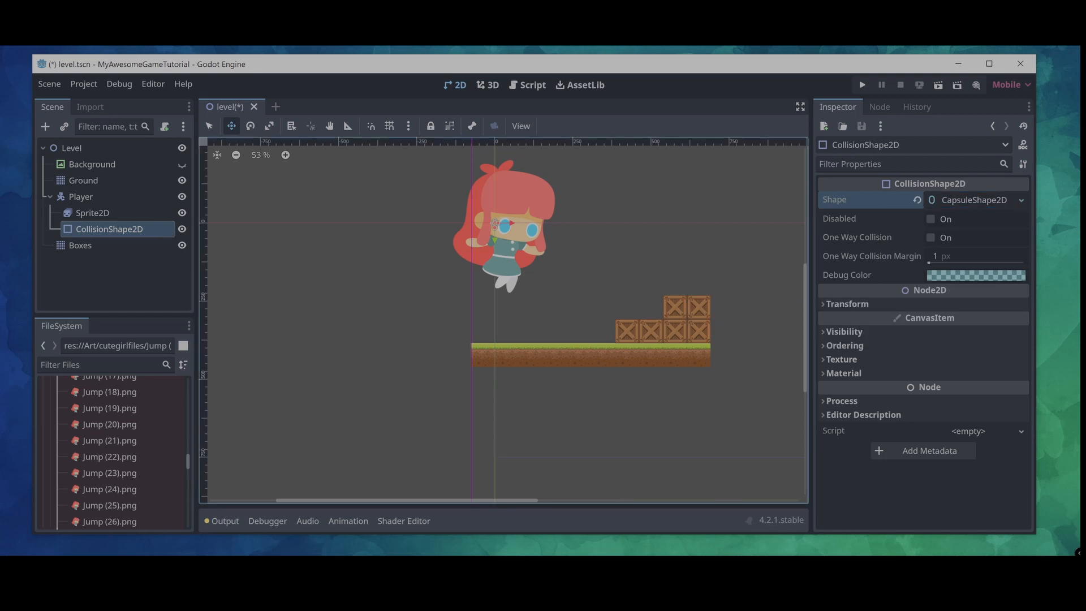
Enlarge the collision capsule and move it over the character sprite so it covers the body from eyes to feet
key(q)
scroll(507, 214, up, 8)
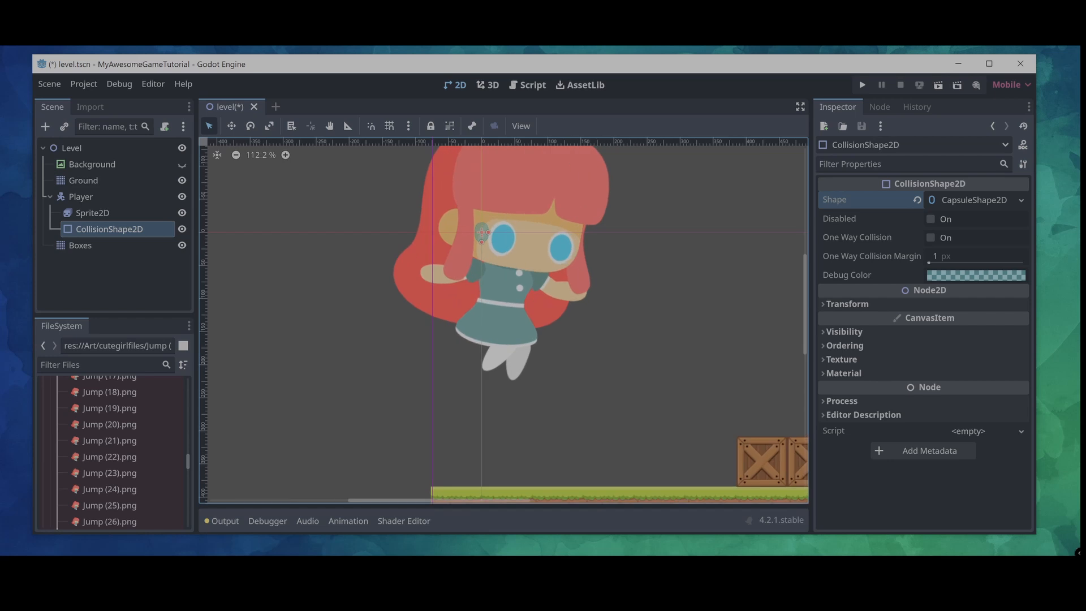
drag(481, 242, 481, 301)
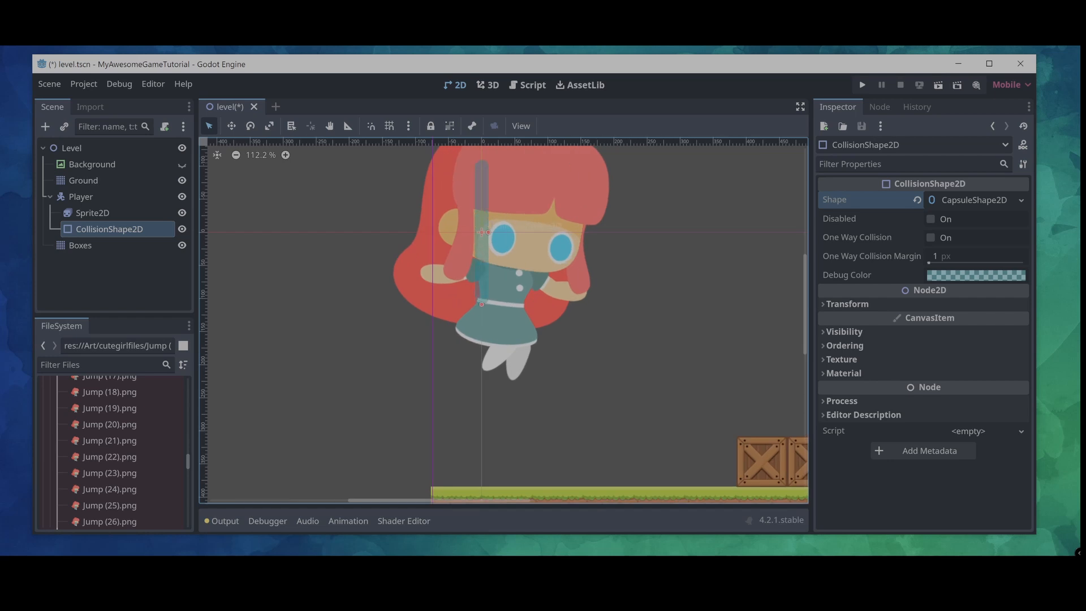
drag(487, 232, 514, 232)
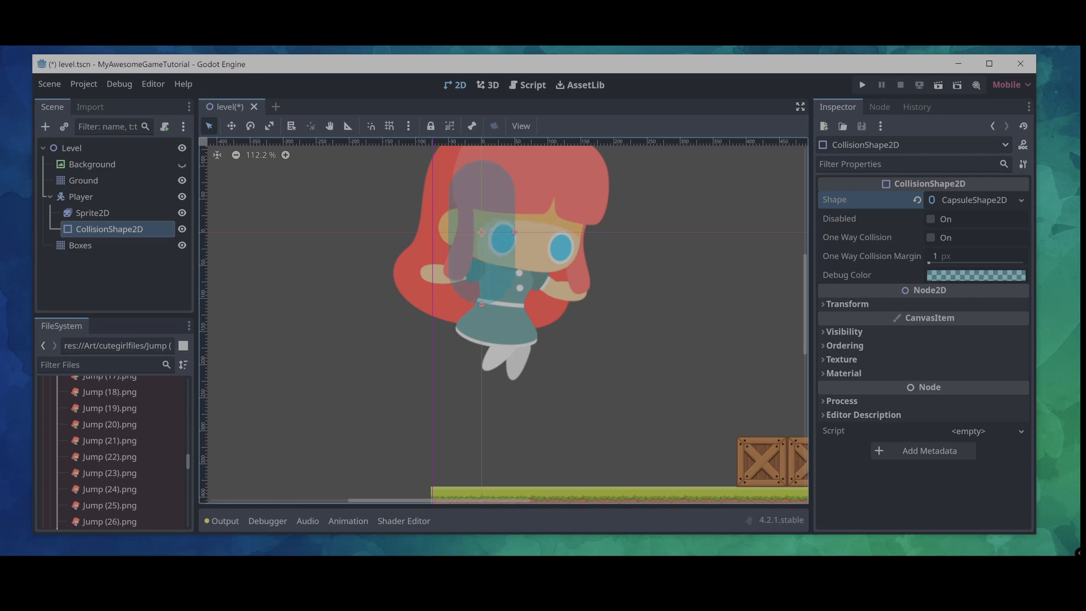
key(w)
drag(482, 233, 505, 293)
key(q)
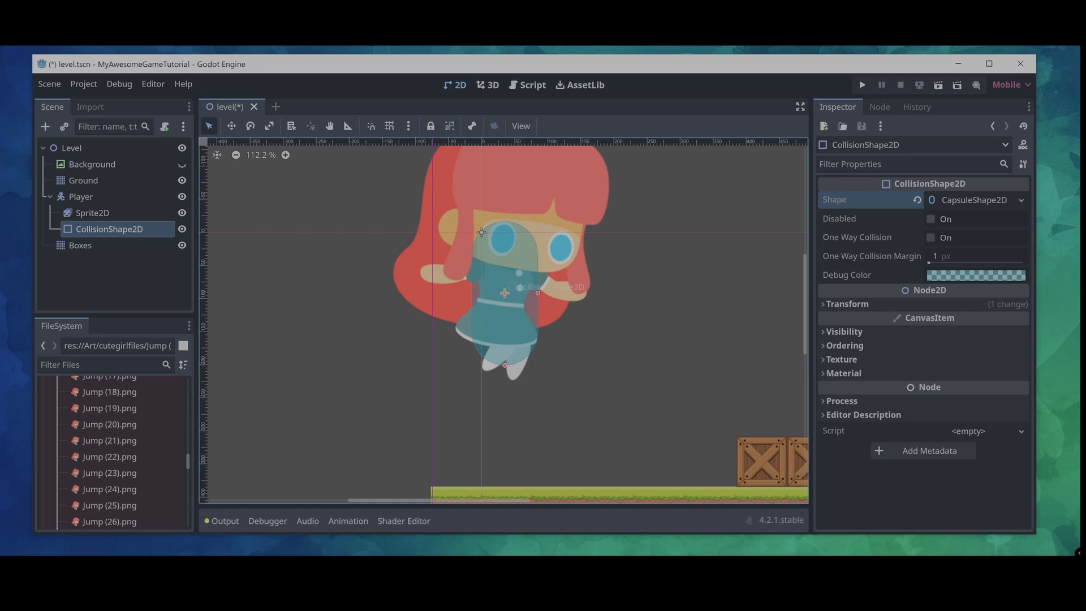
drag(504, 366, 505, 378)
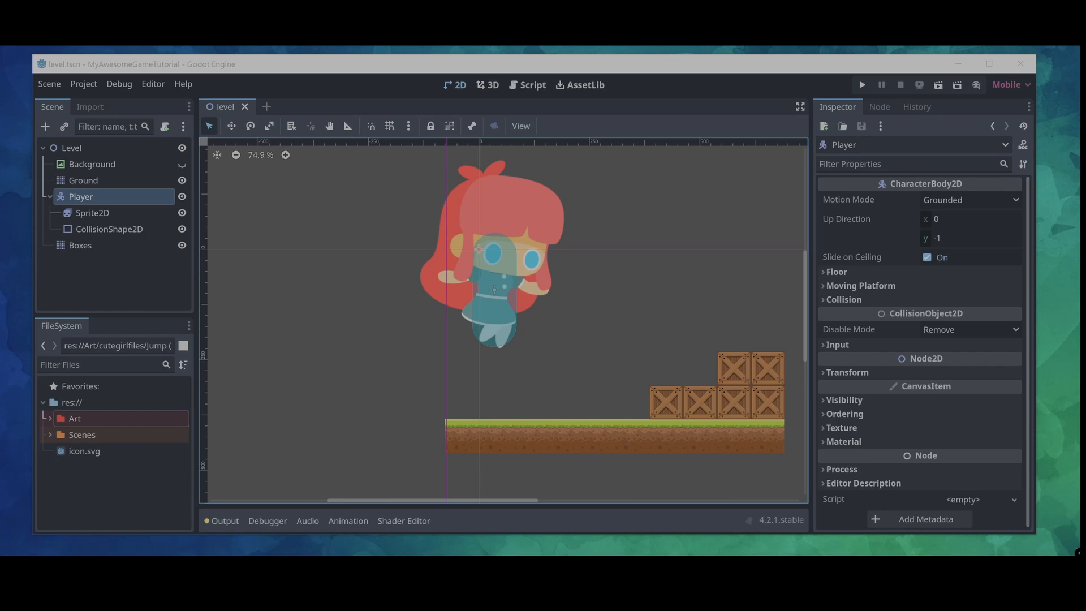
Start attaching a new GDScript to the Player node with the CharacterBody2D: Basic Movement template
click(165, 126)
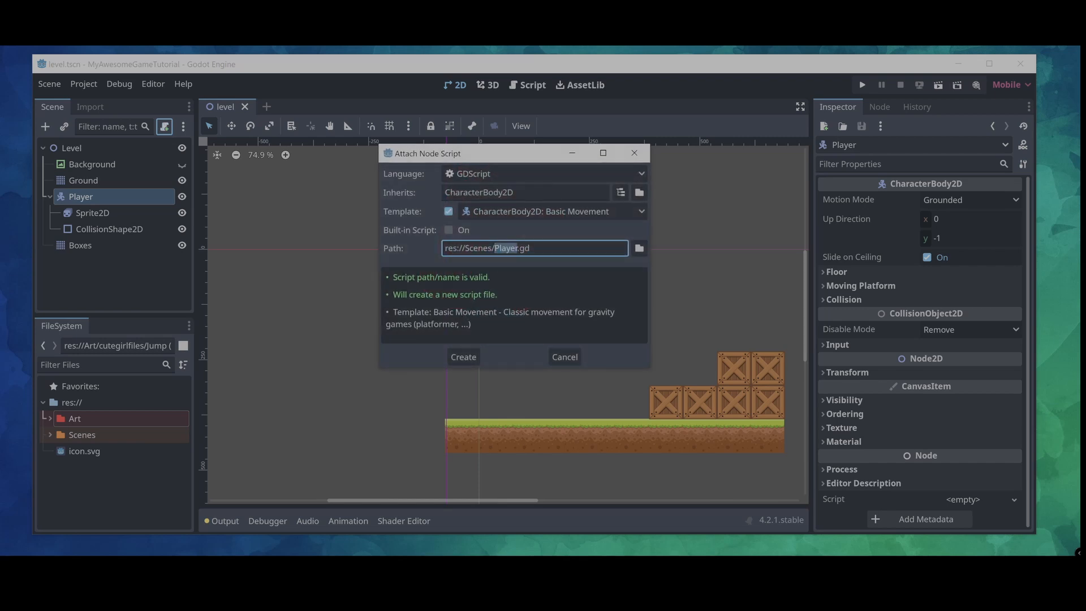
click(553, 212)
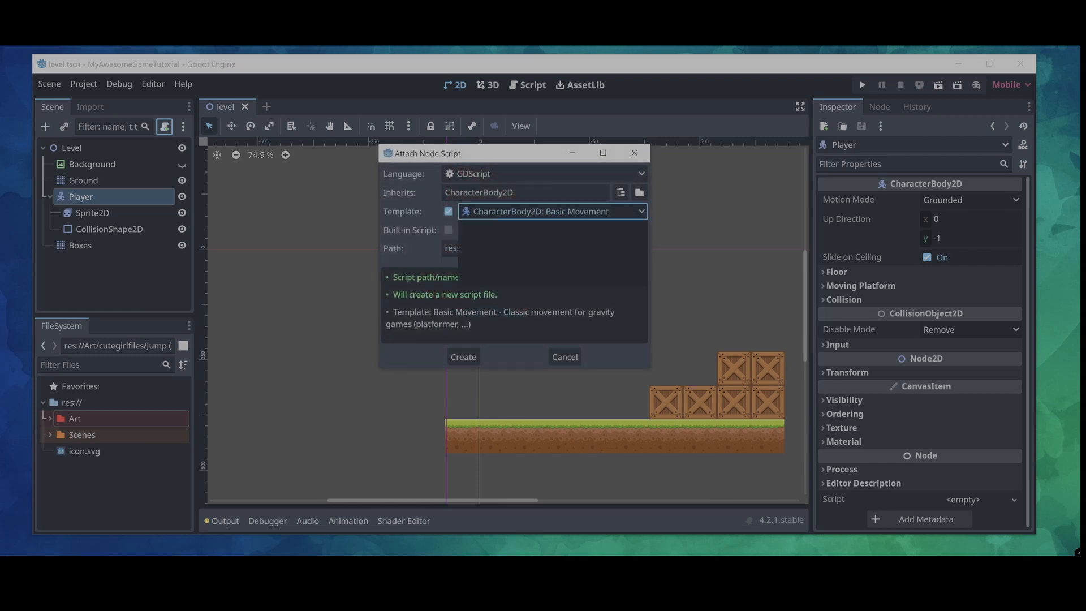
click(551, 246)
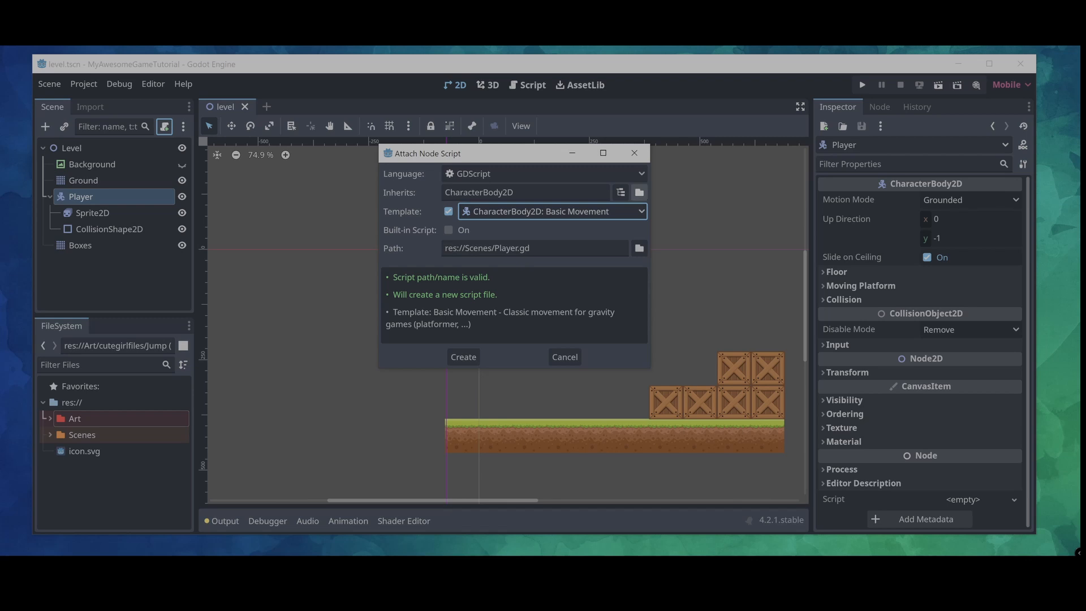
Create a Scripts folder in res:// and create the Player script there as Player.gd
click(639, 248)
click(244, 69)
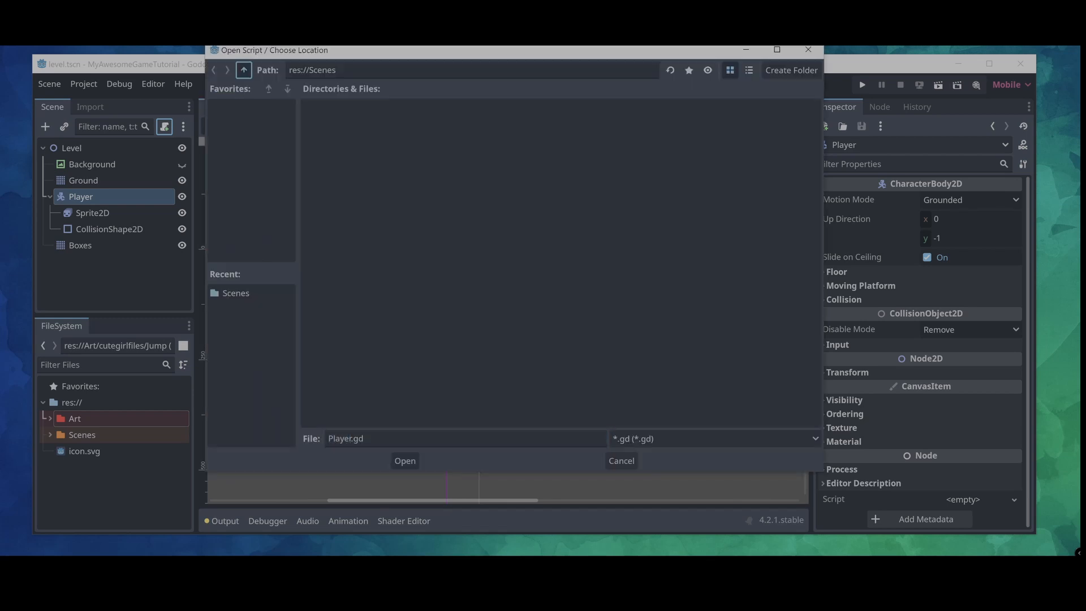
click(791, 69)
text(Scripts)
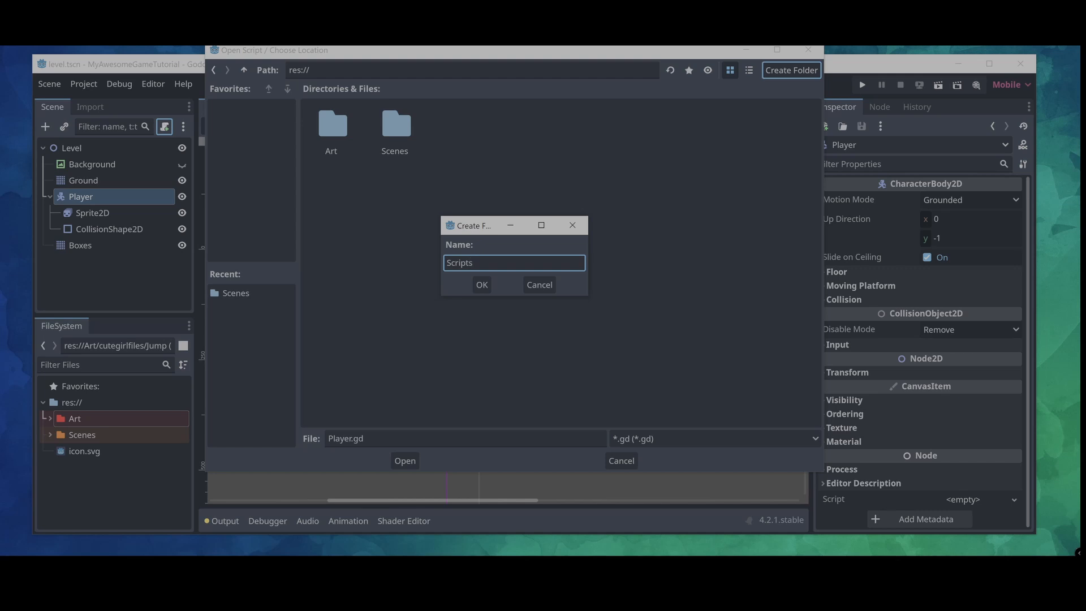
click(482, 285)
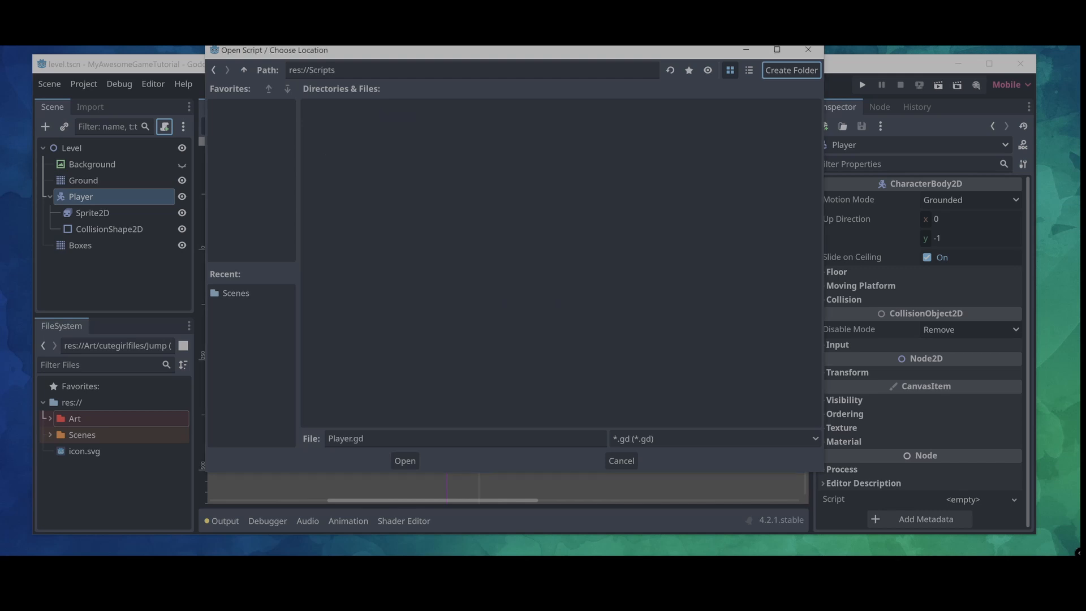
click(405, 461)
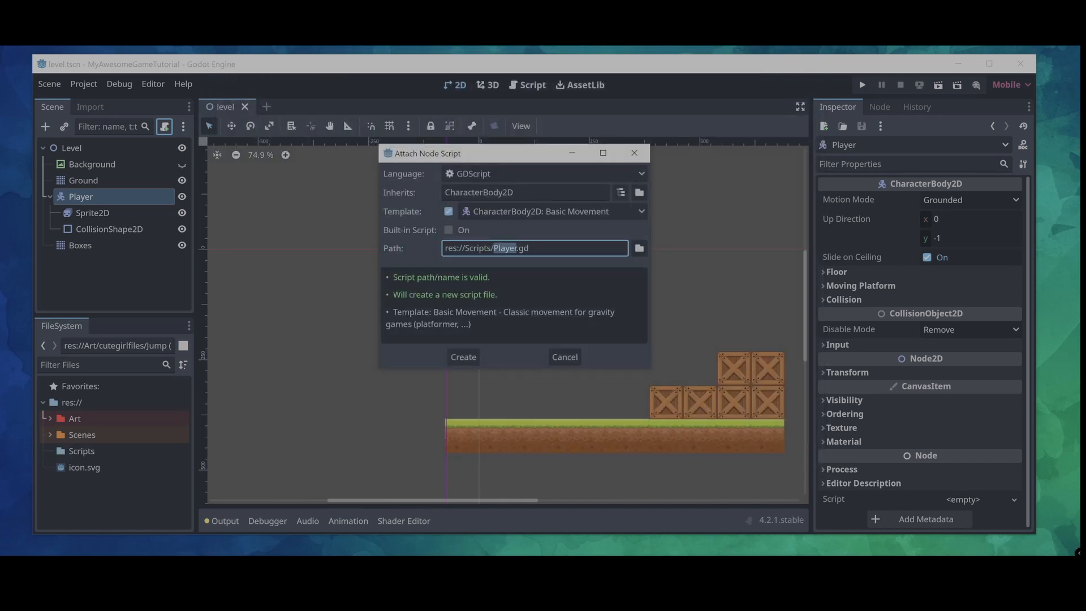
click(463, 357)
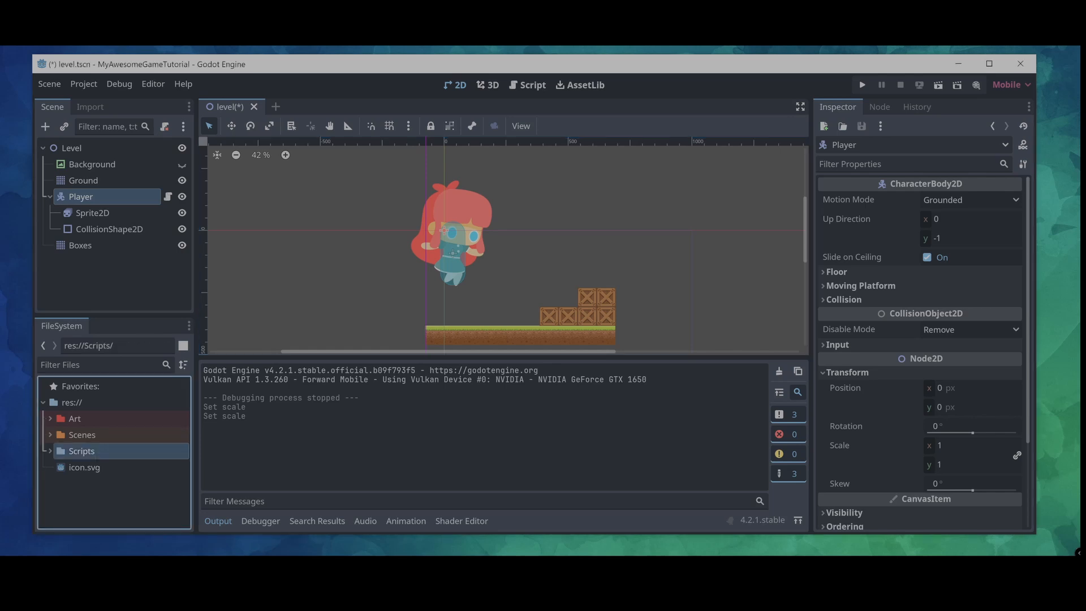
Set the folder color of the Scripts folder to green
right_click(94, 450)
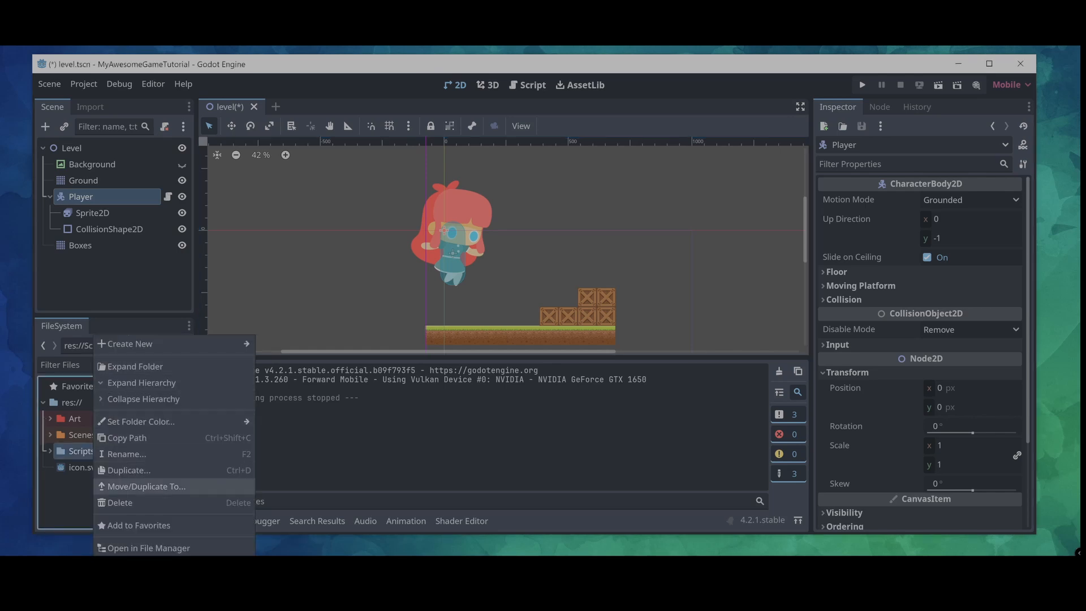
mouse_move(142, 421)
click(288, 467)
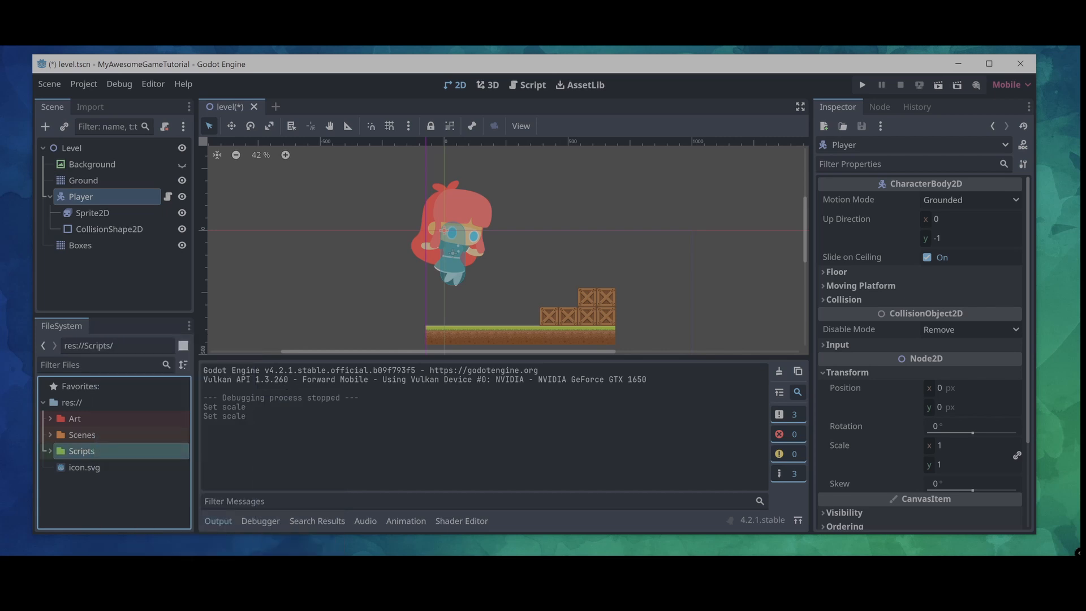
Set the Player node's scale to 0.3 on both axes
click(1004, 447)
text(0.3)
key(Return)
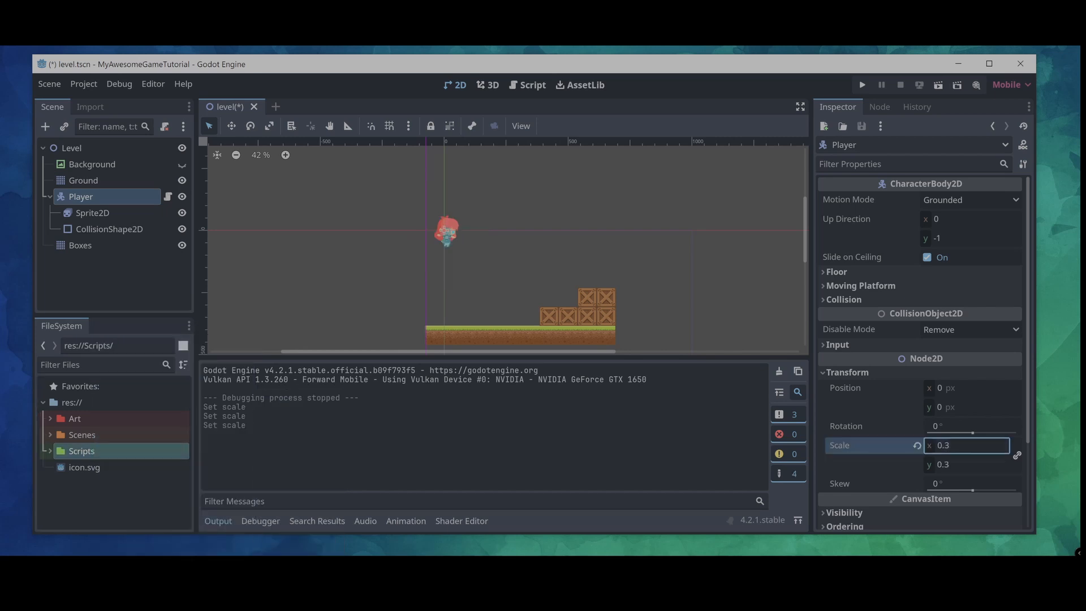
Run the project, test walking and jumping the player around the ground and crates, and stop the game
key(F5)
key(Right)
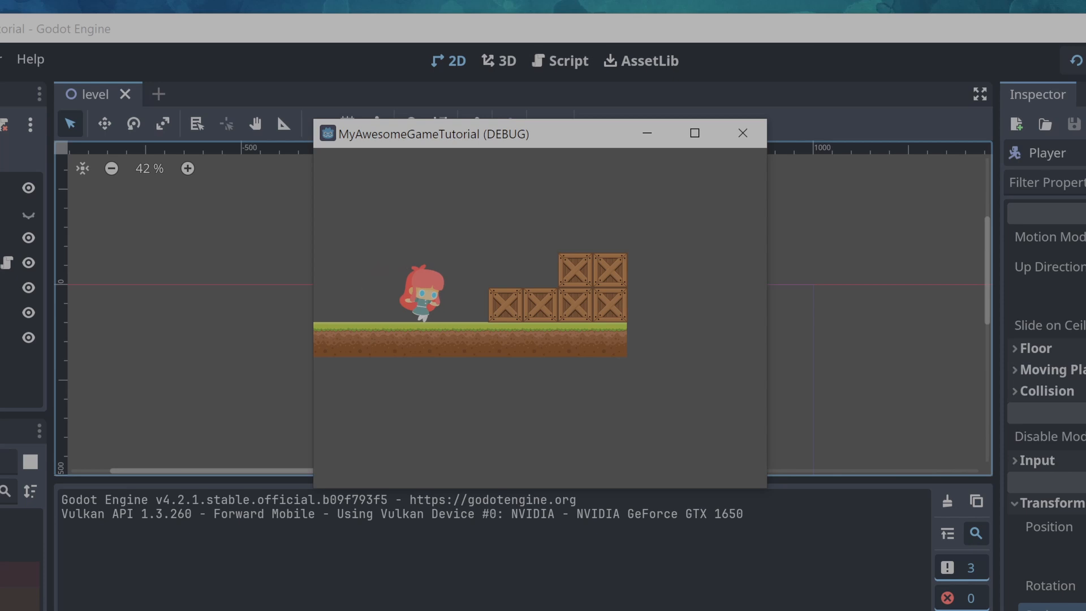
key(space)
key(space)
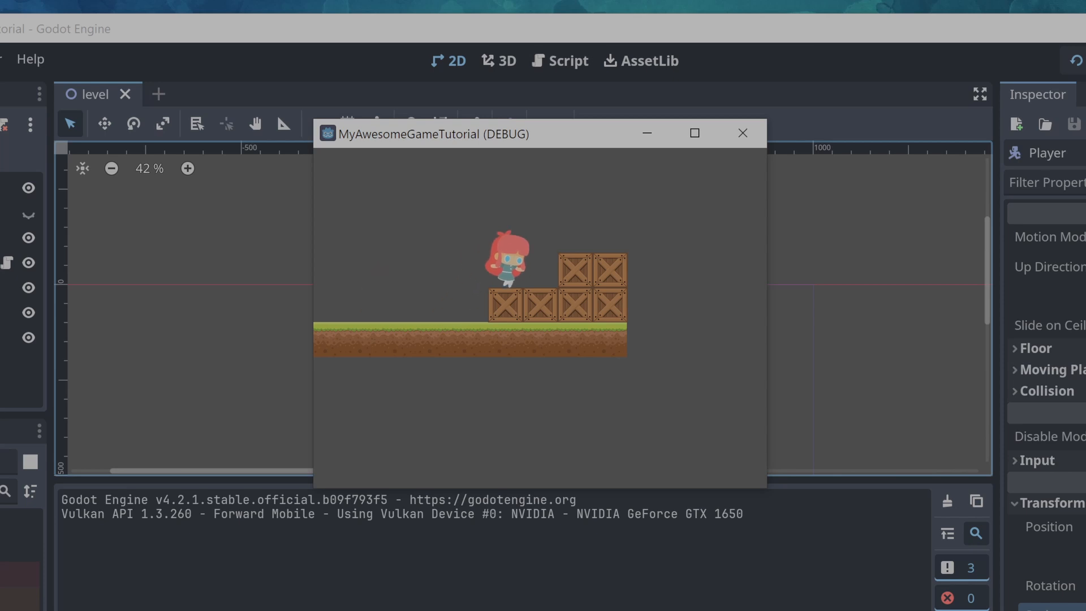
key(space)
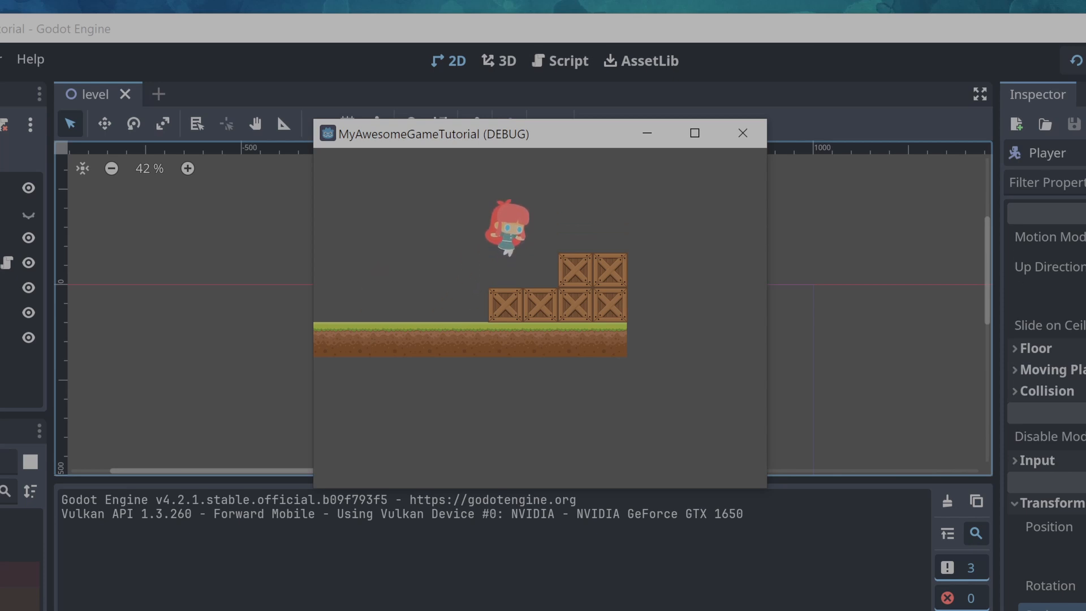
key(space)
key(Left)
key(Right)
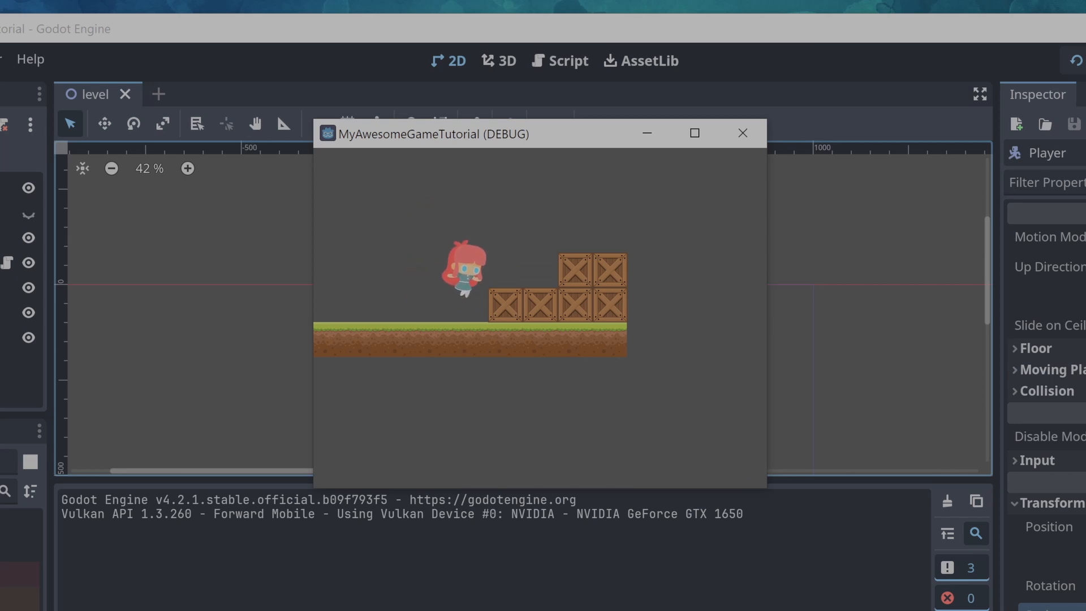
key(space)
key(Right)
key(Right)
key(F8)
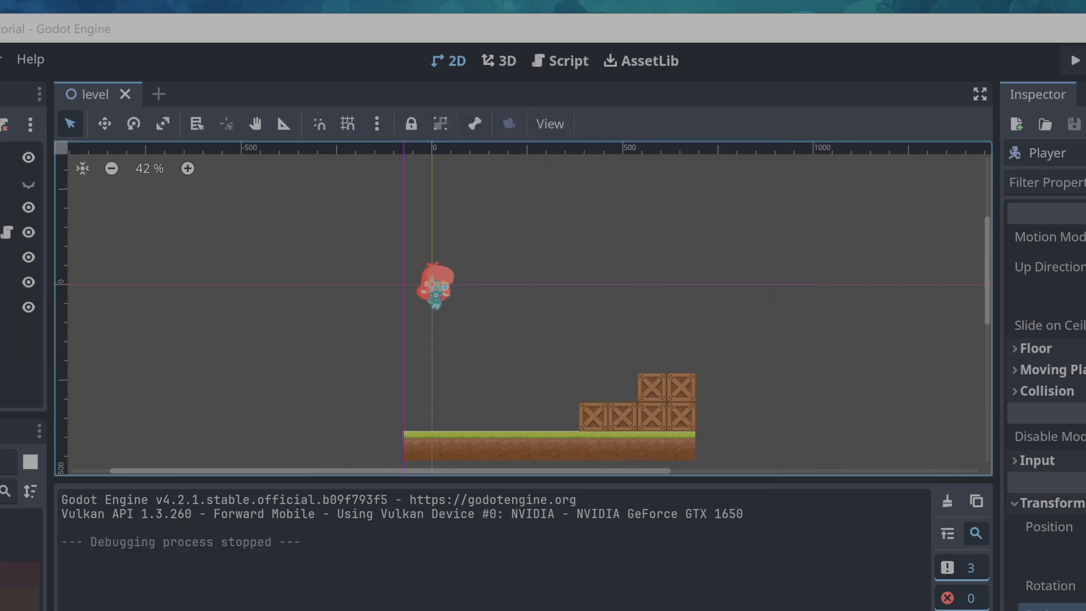
Open the Player script for viewing and bring up the 2D physics section of the project settings
key(ctrl+F3)
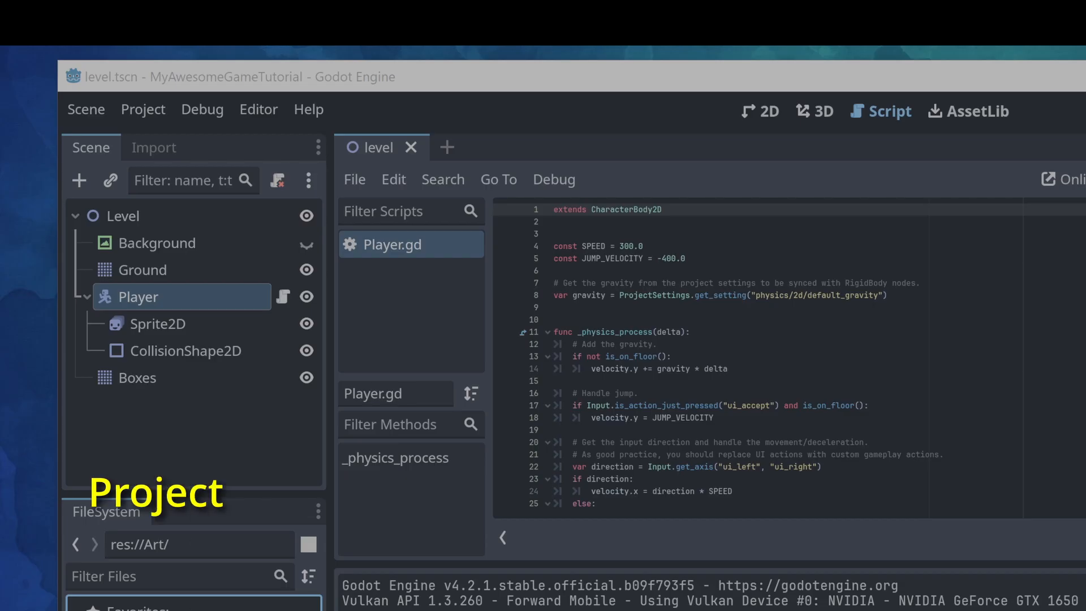
click(141, 107)
click(206, 138)
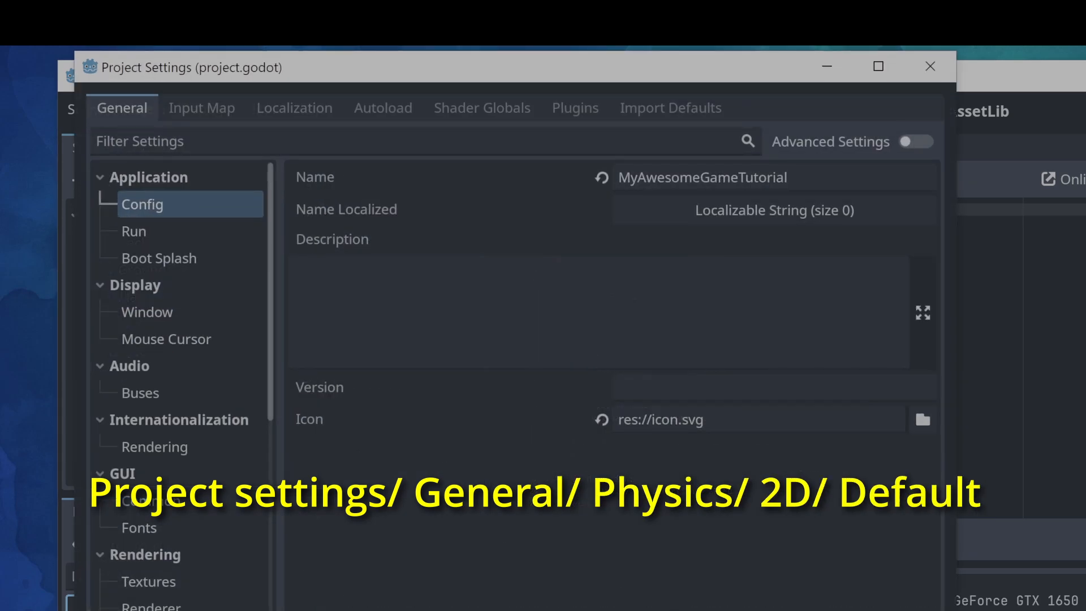
scroll(181, 385, down, 5)
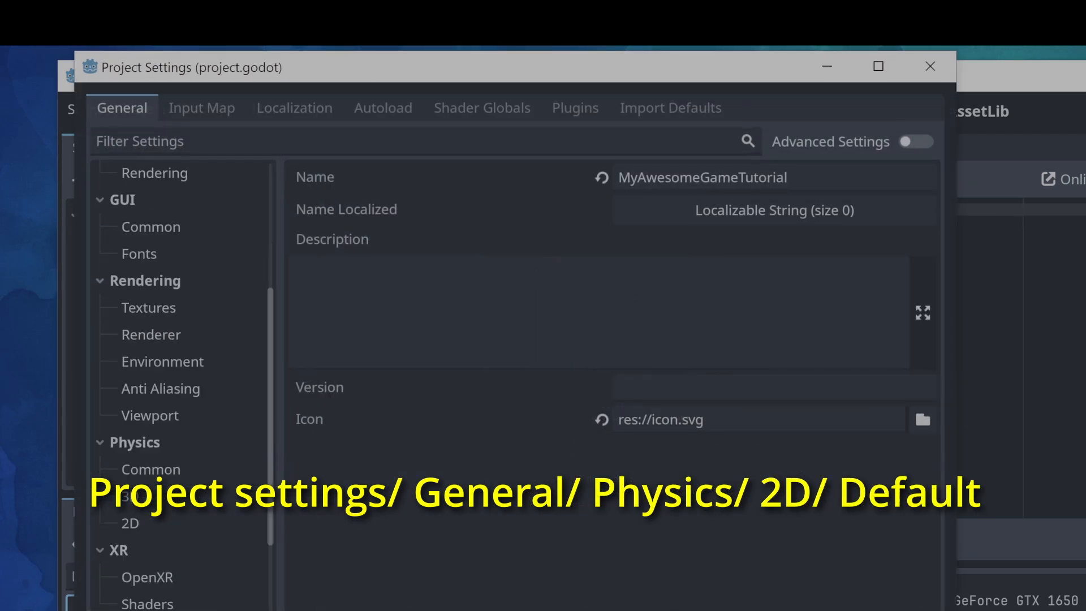
click(131, 523)
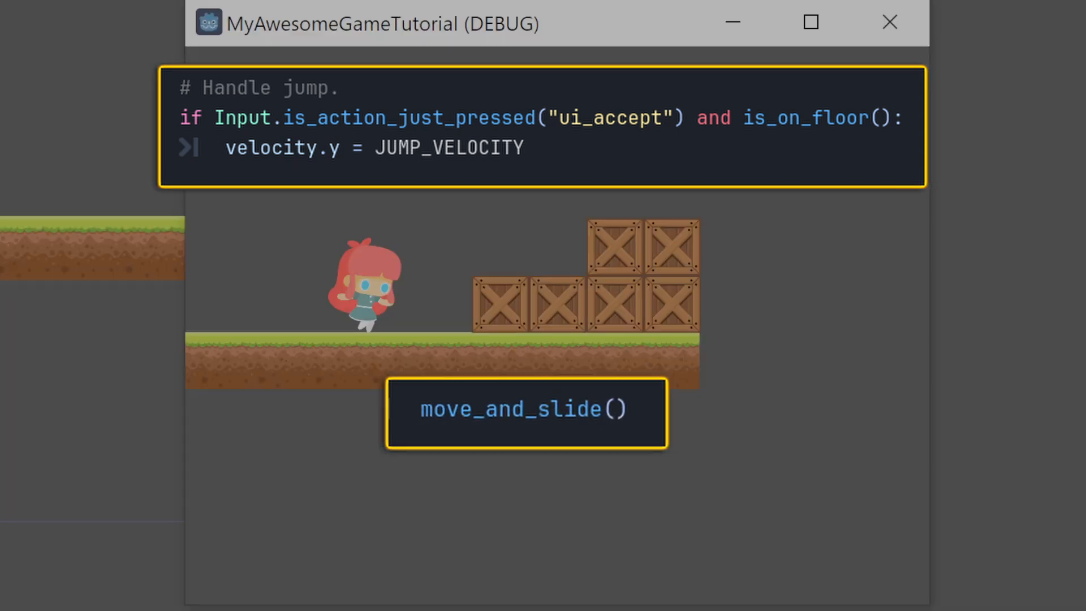
Test a jump in the running game and walk the player back and forth along the ground beside the crates
key(space)
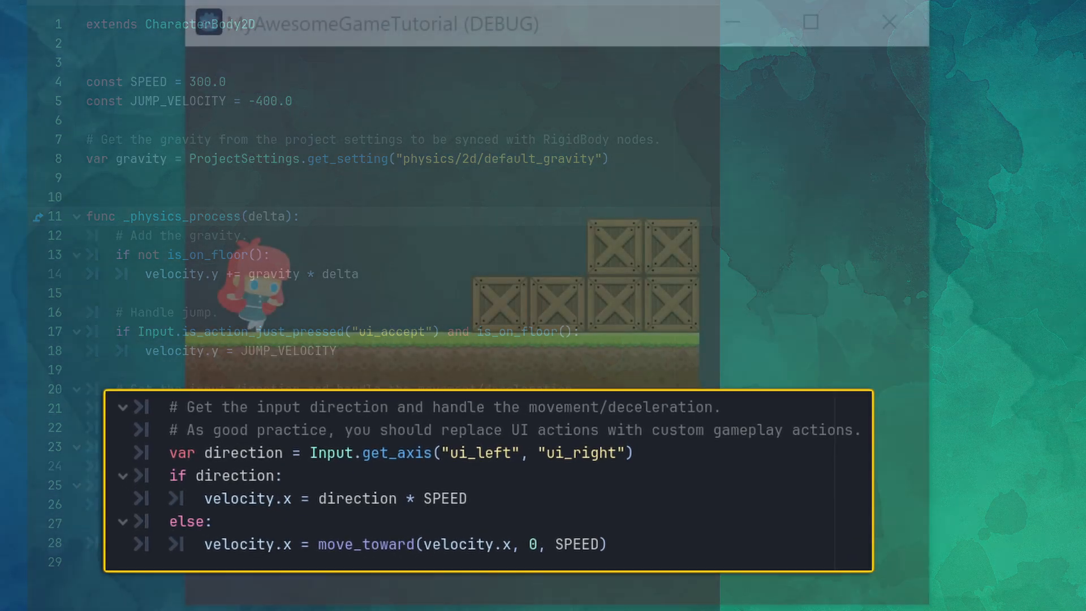
key(Right)
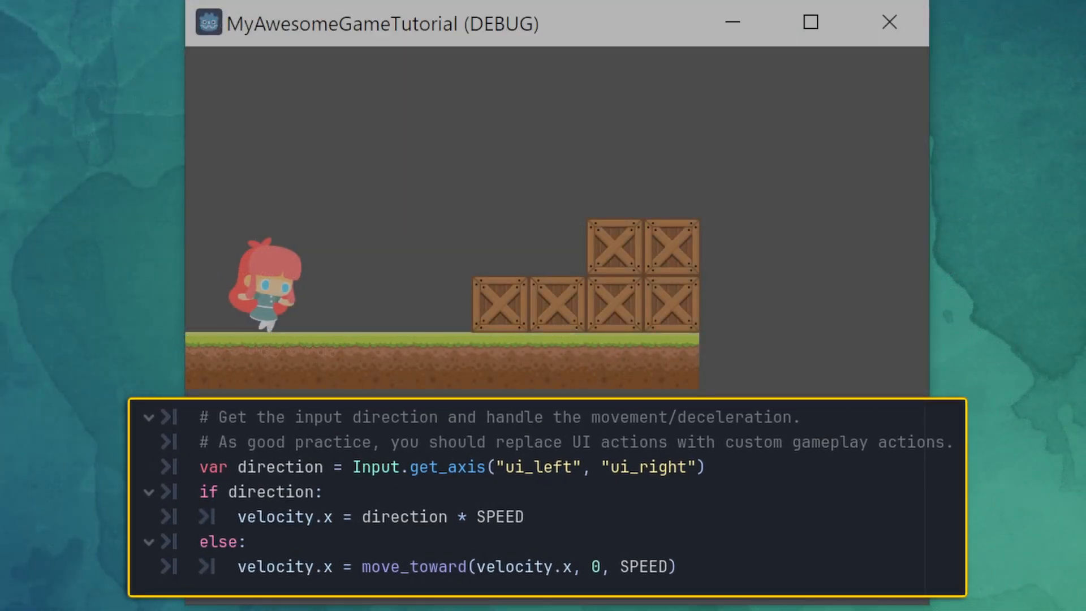
key(Left)
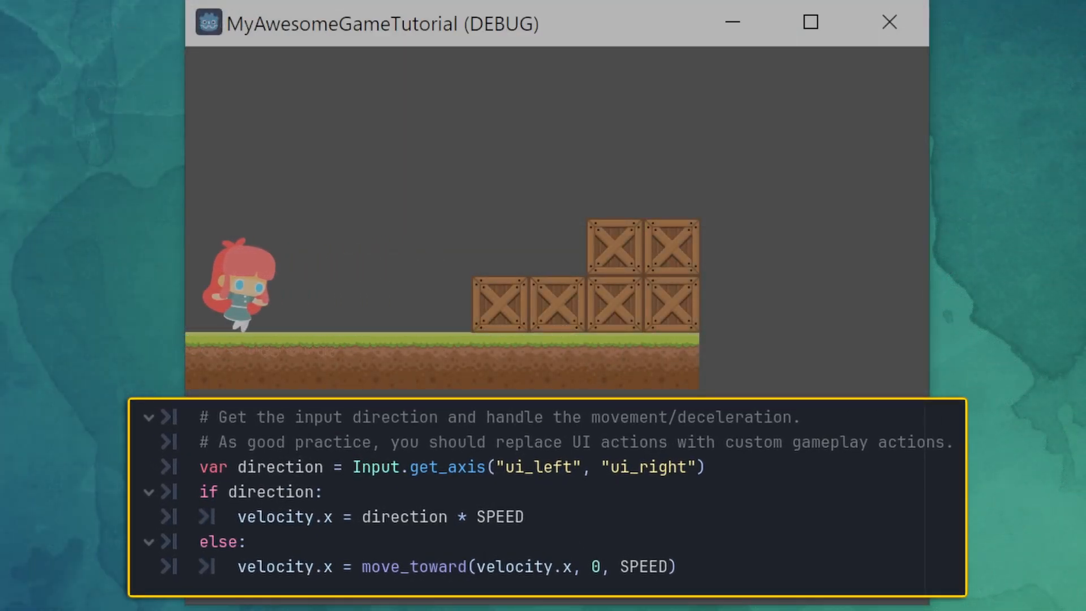
key(Right)
key(Left)
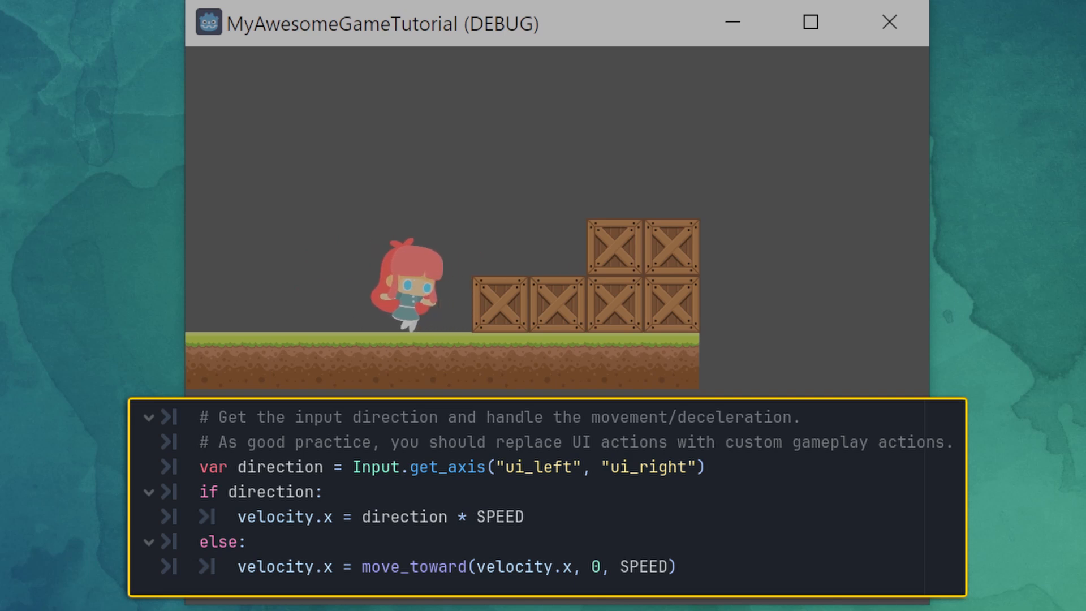
key(Right)
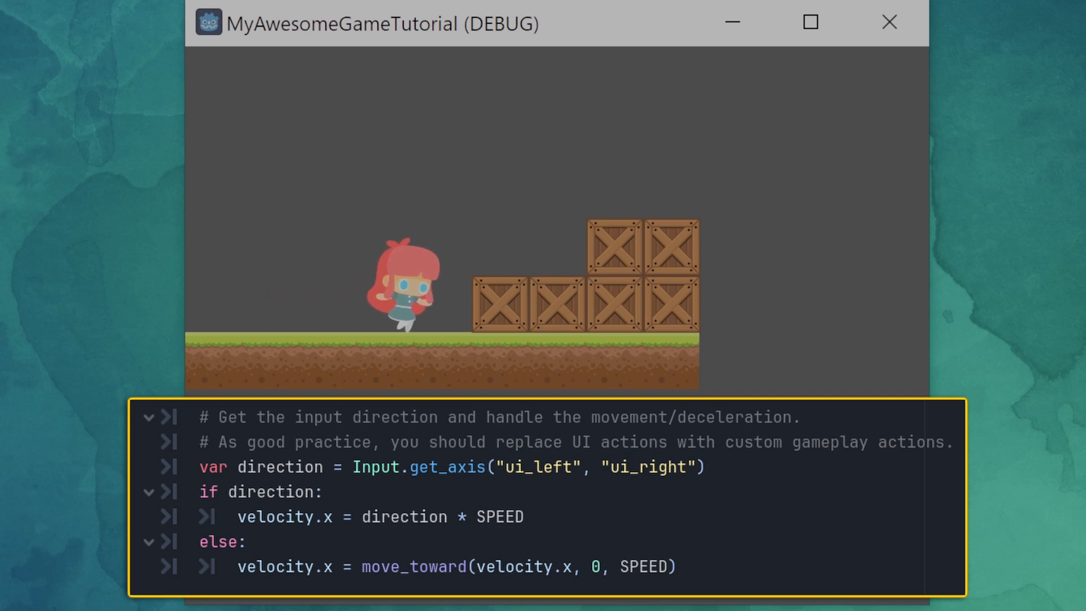
key(Left)
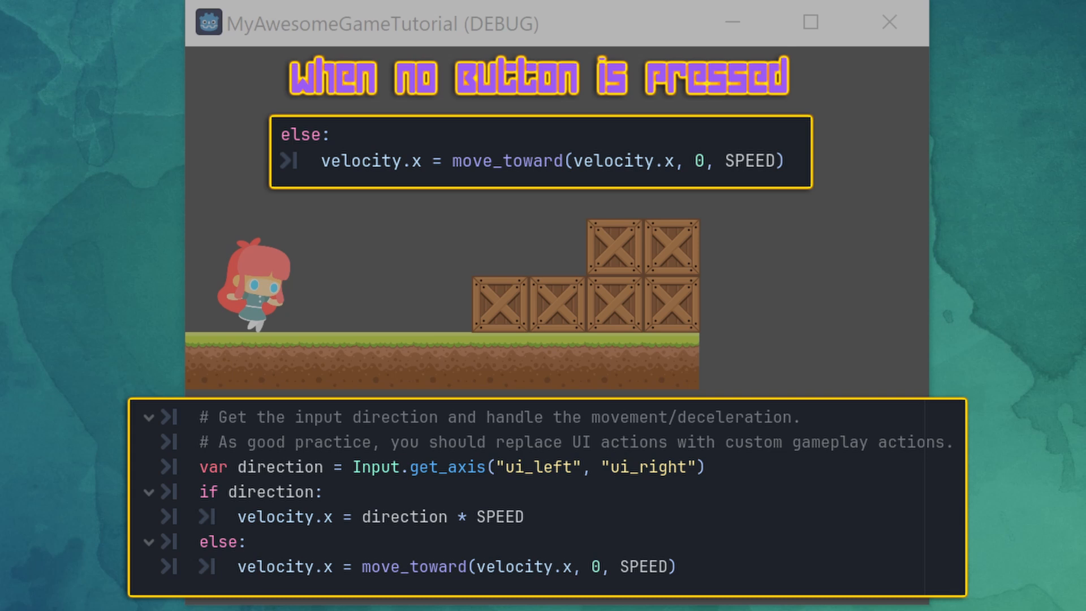
key(Right)
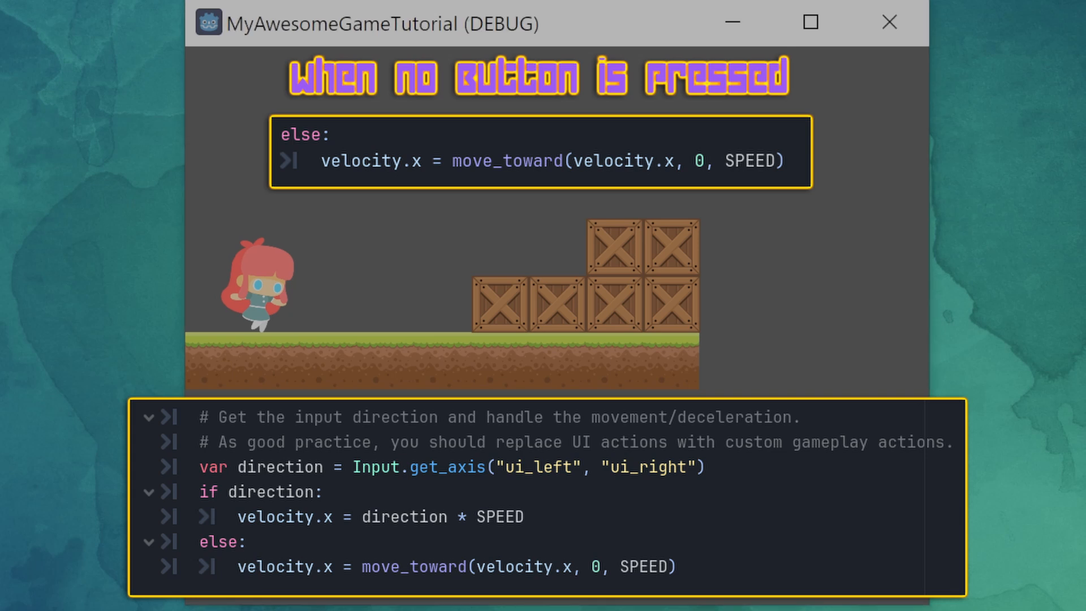
key(Left)
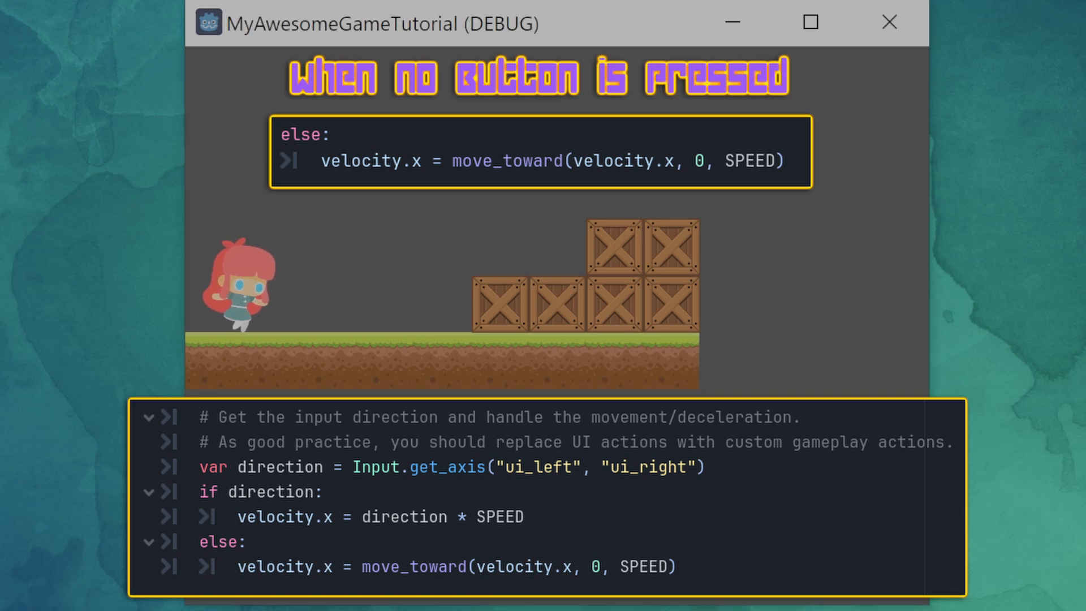
key(Right)
key(Left)
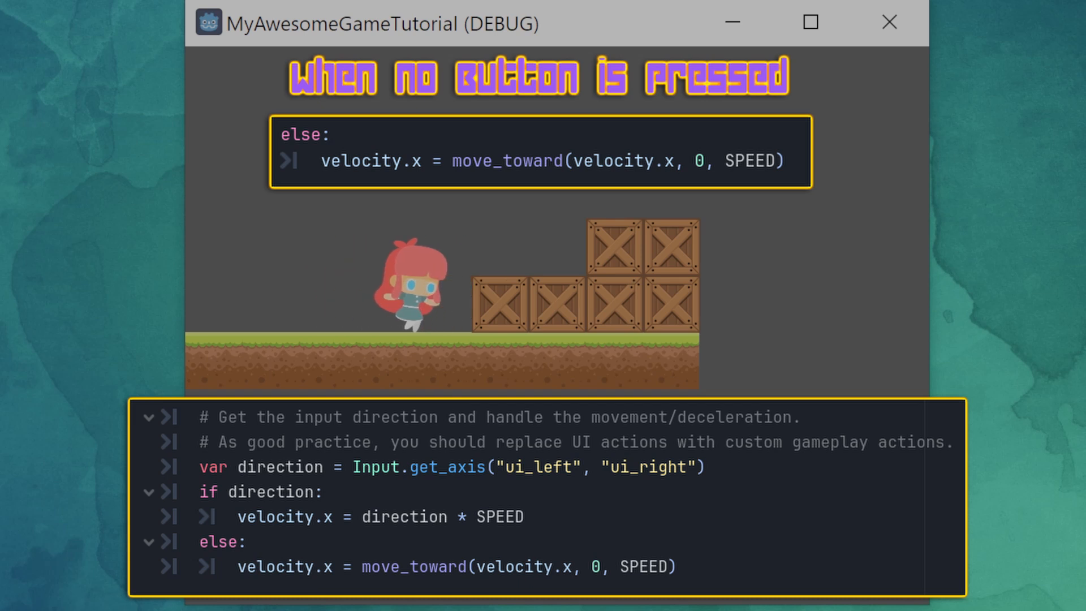
key(Right)
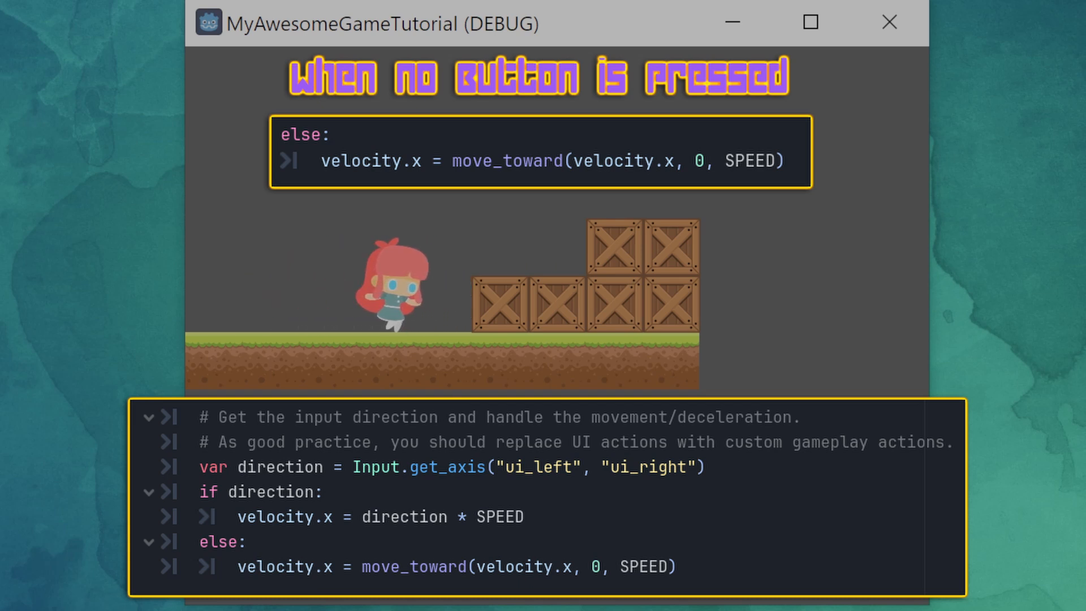
key(Left)
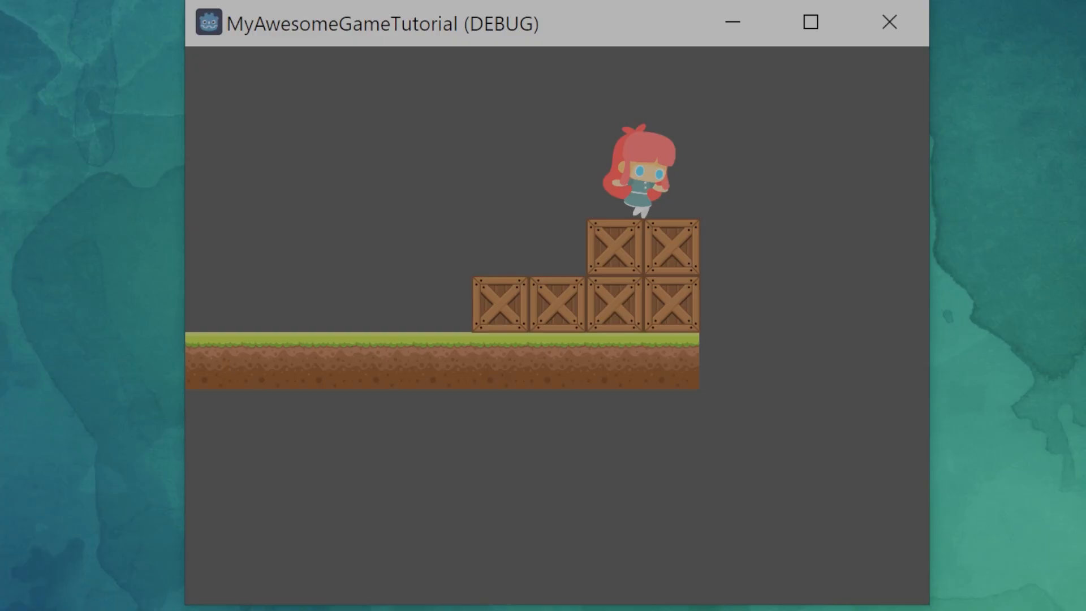
Play-test jumping the player on and off the crate stack while moving in both directions
key(Right)
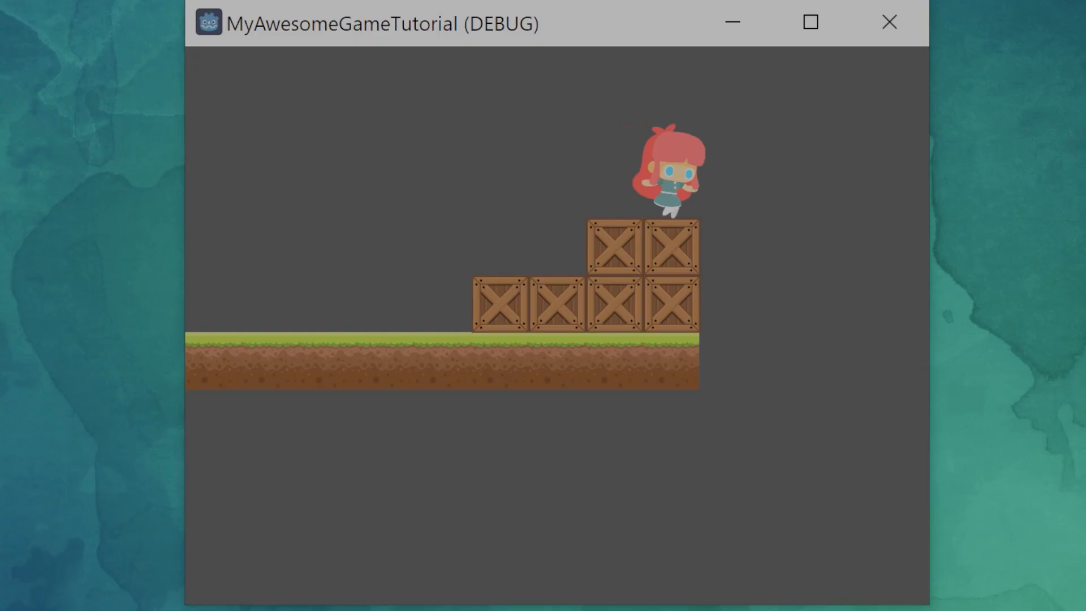
key(space)
key(Left)
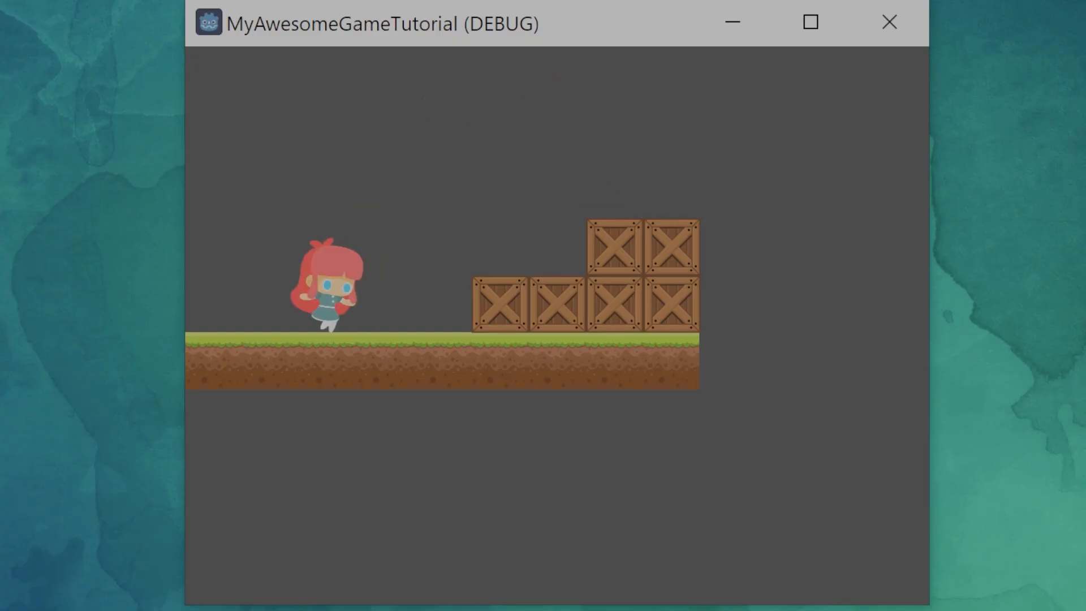
key(Right)
key(space)
key(Right)
key(space)
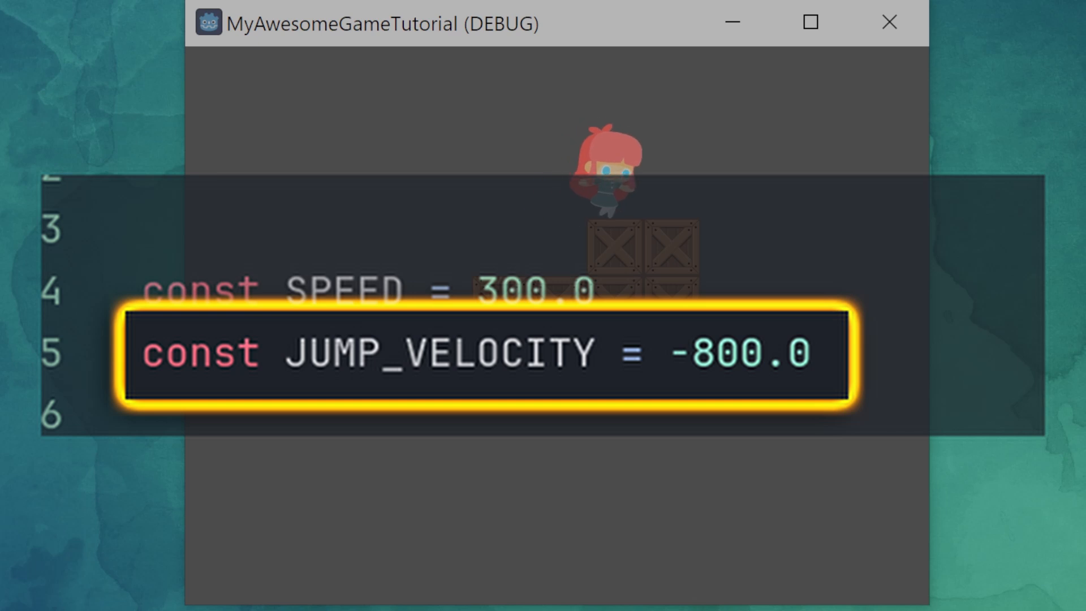
key(Right)
key(Left)
key(space)
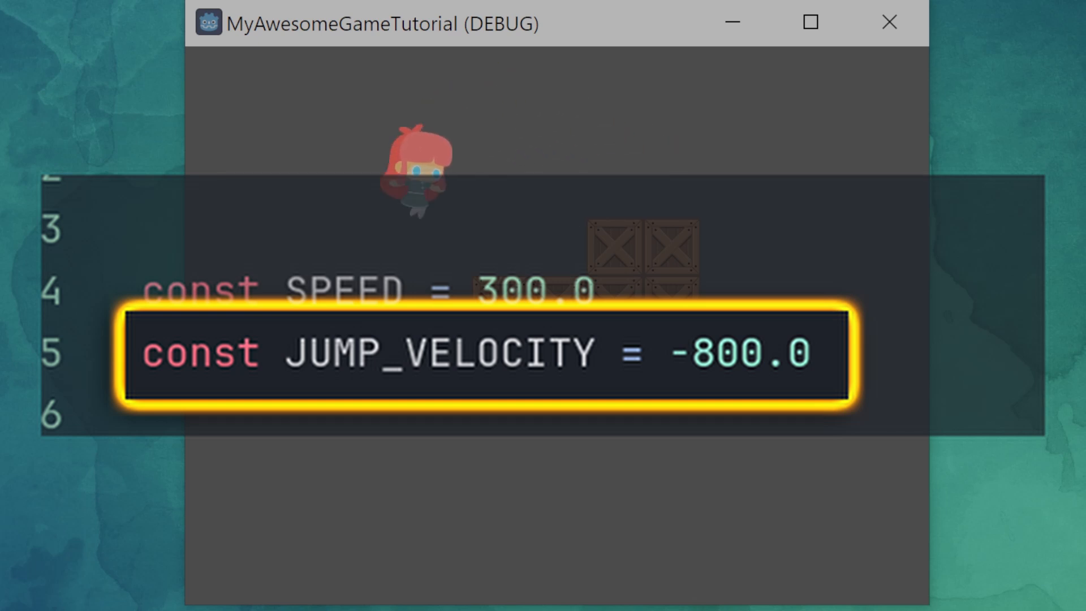
key(Left)
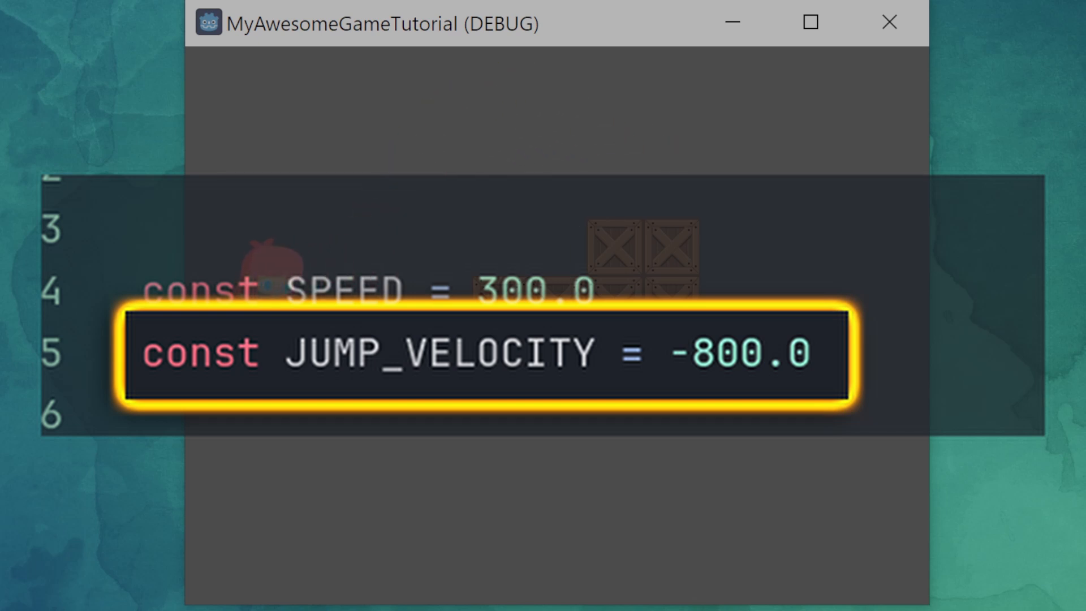
key(Right)
key(Left)
key(Right)
key(space)
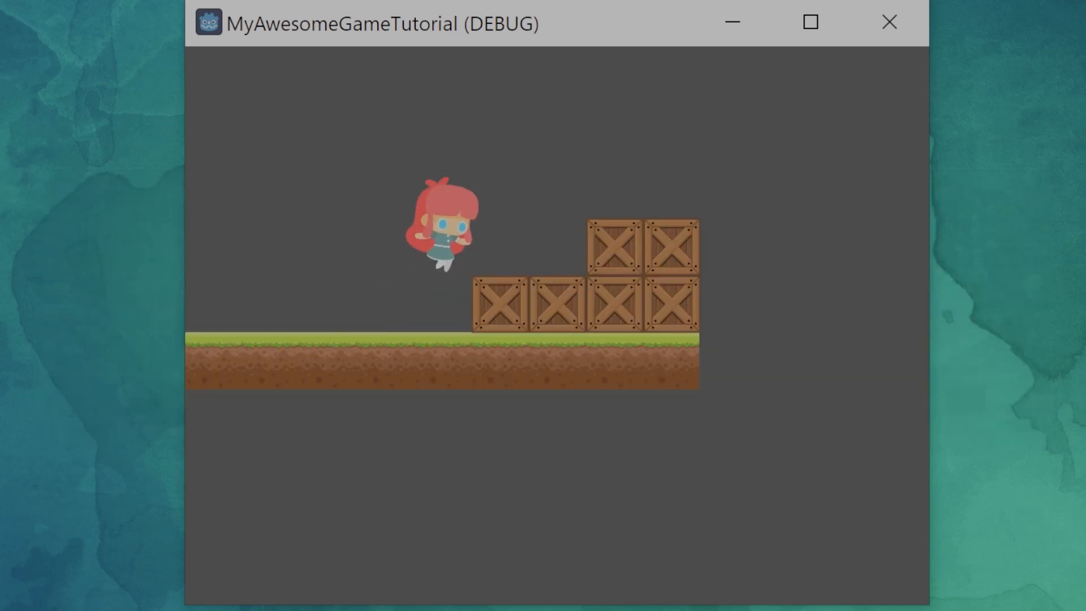
key(space)
key(Right)
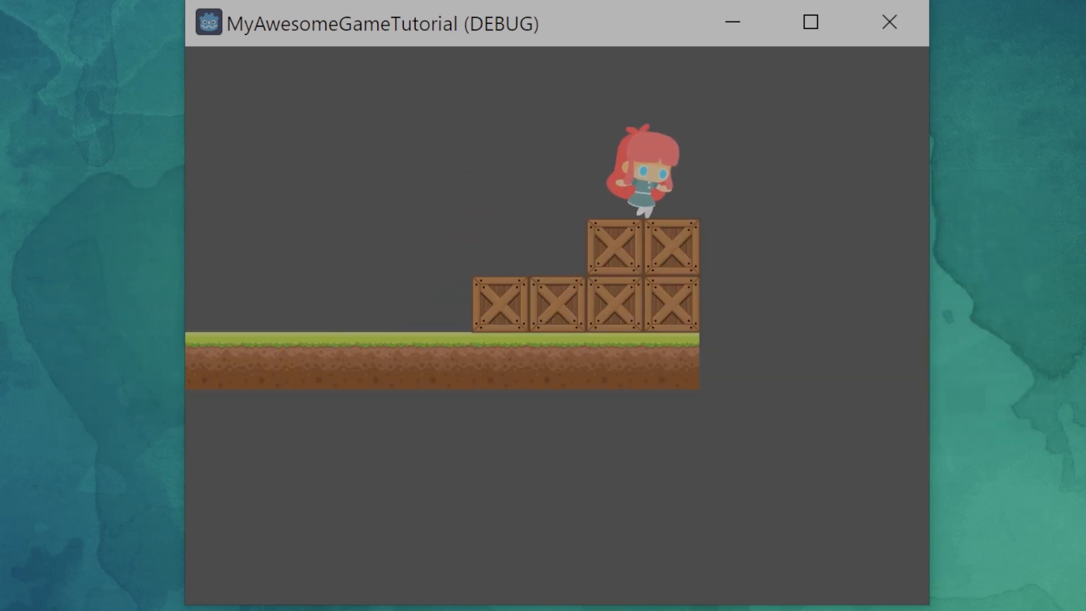
key(Left)
key(space)
key(Left)
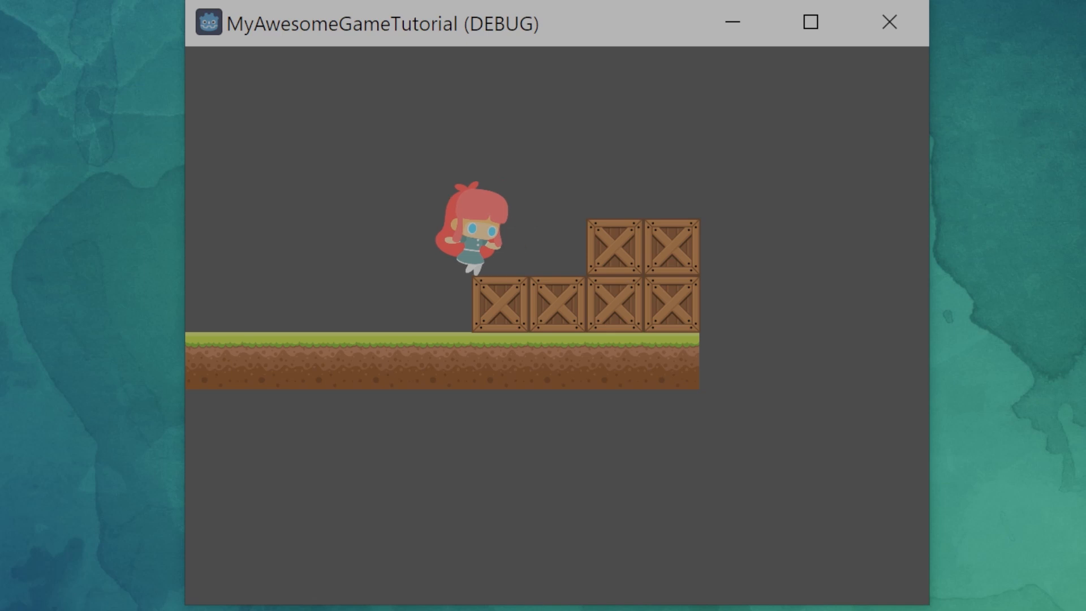
key(Right)
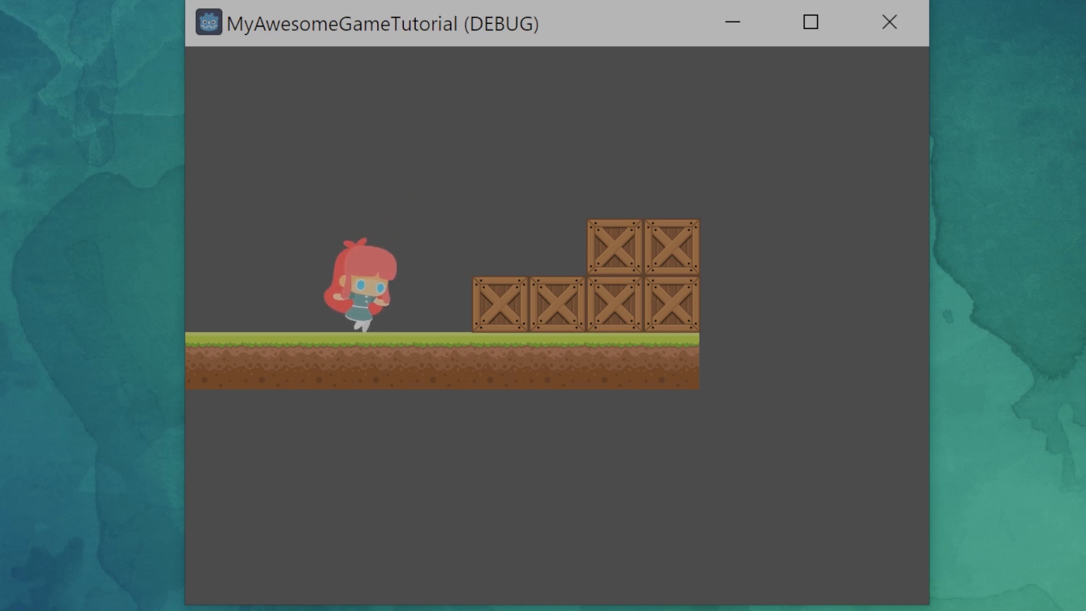
key(space)
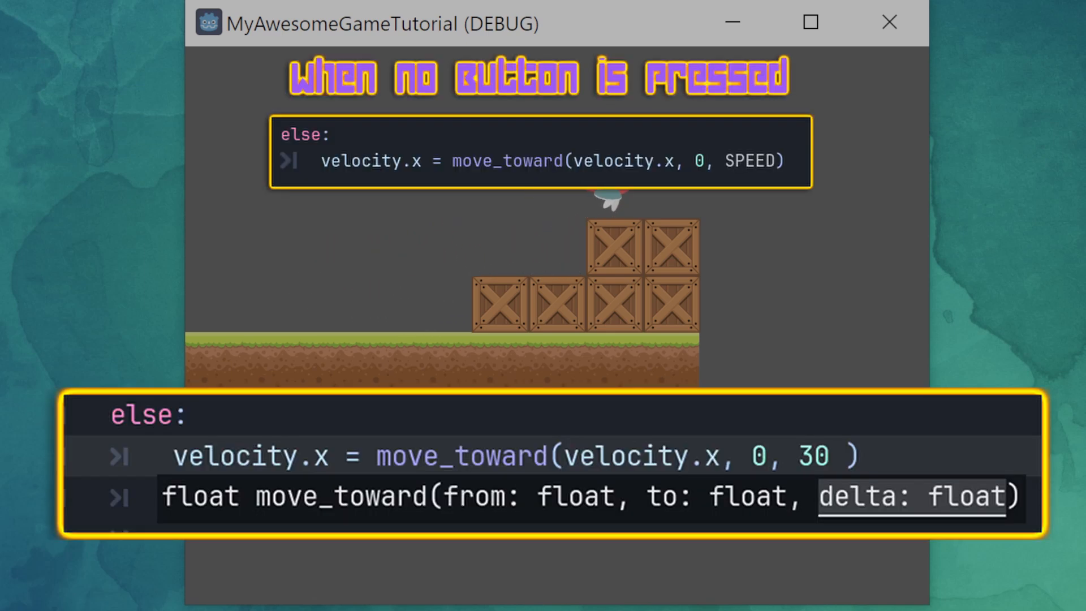
key(Left)
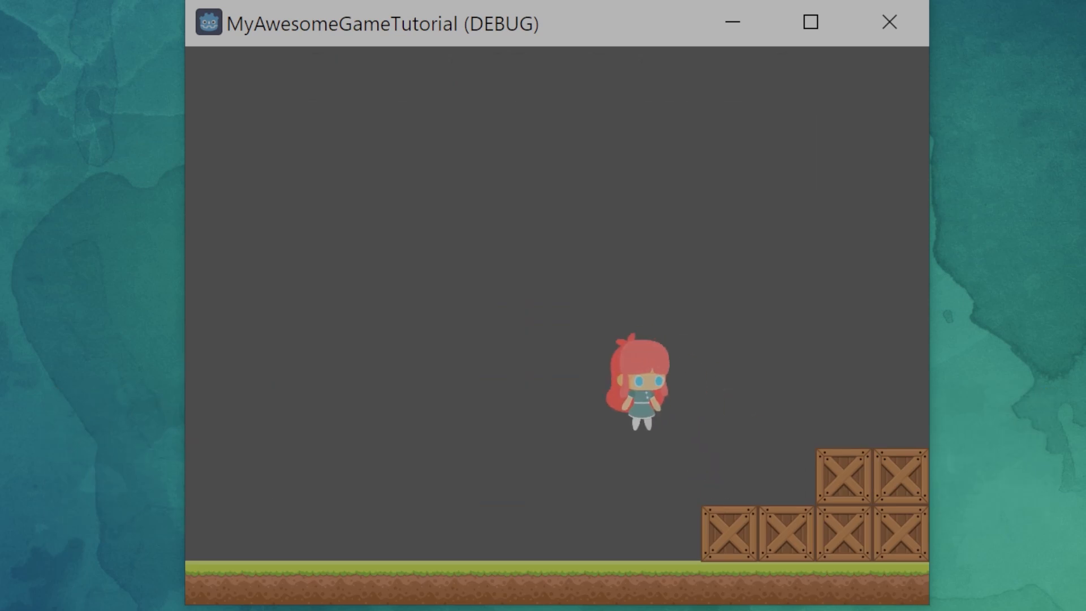
Test the player's mid-air control in the running game by jumping and reversing direction on the ground beside the crates
key(Right)
key(Up)
key(Left)
key(Up)
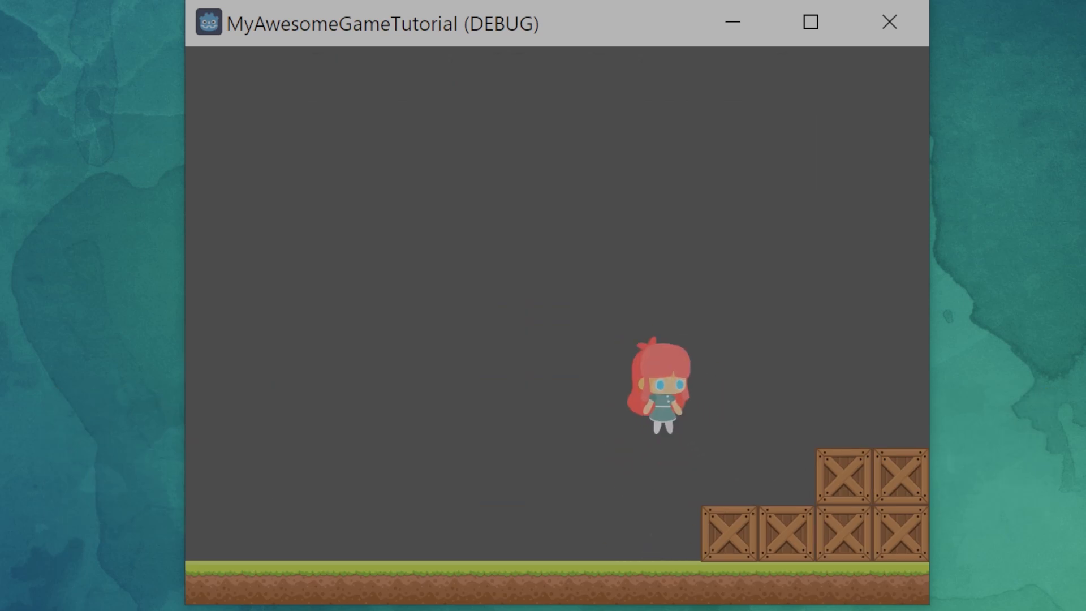
key(Right)
key(Left)
key(Right)
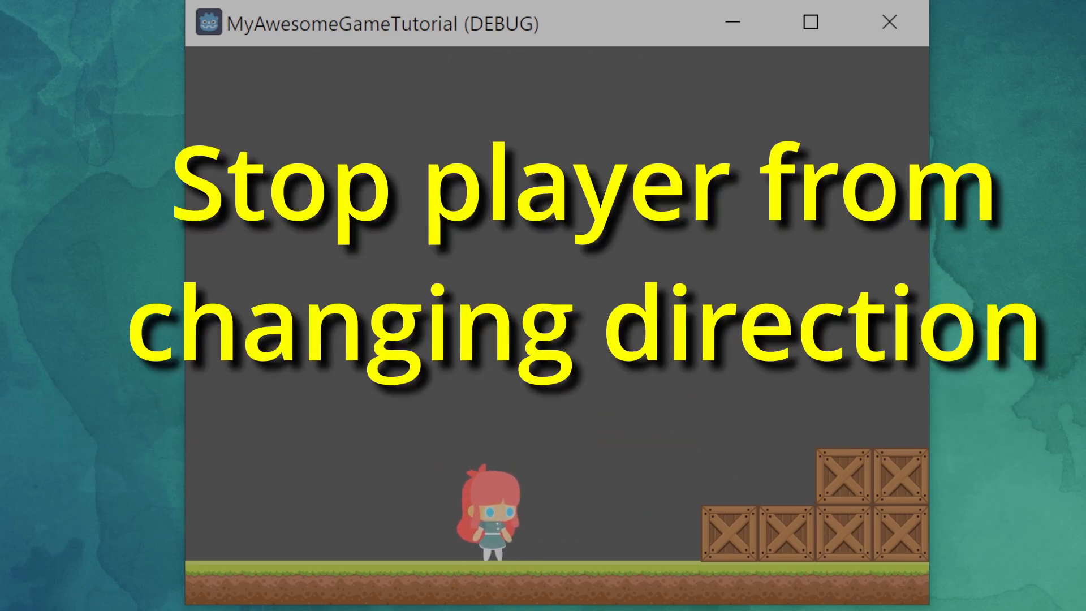
key(Up)
key(Left)
key(Right)
key(Up)
key(Left)
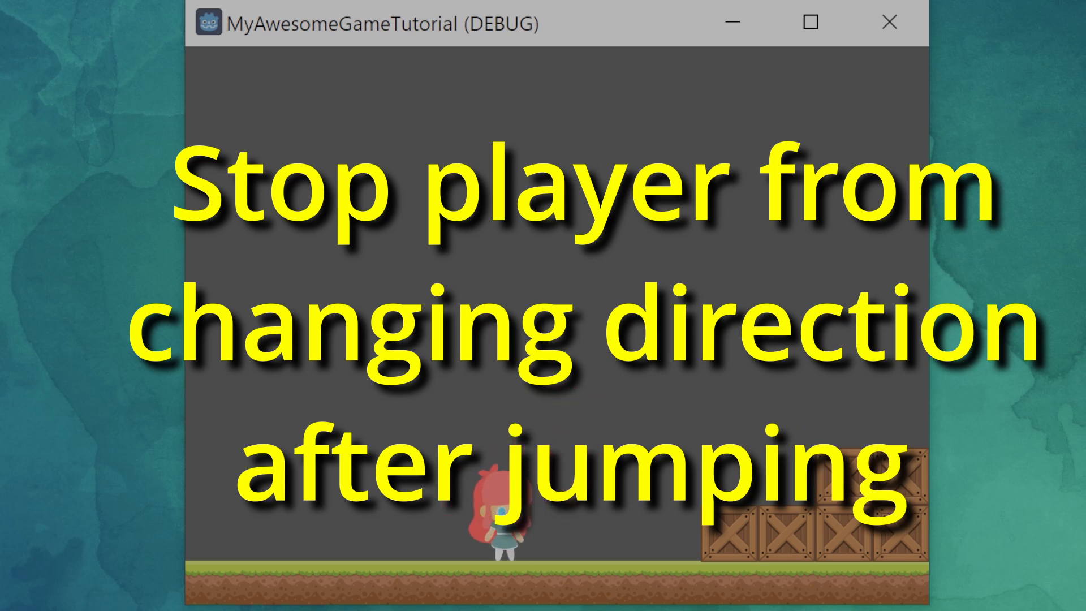
Play-test reversing the player's direction in mid-air by jumping and moving both ways on the ground beside the crates
key(Right)
key(Right)
key(Up)
key(Left)
key(Right)
key(Up)
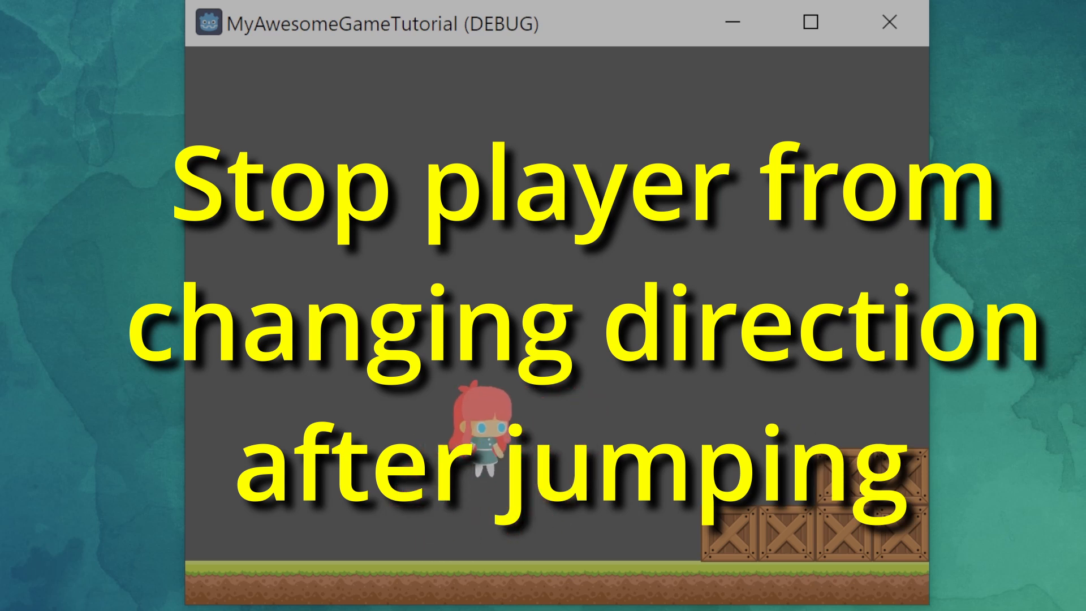
key(Left)
key(Right)
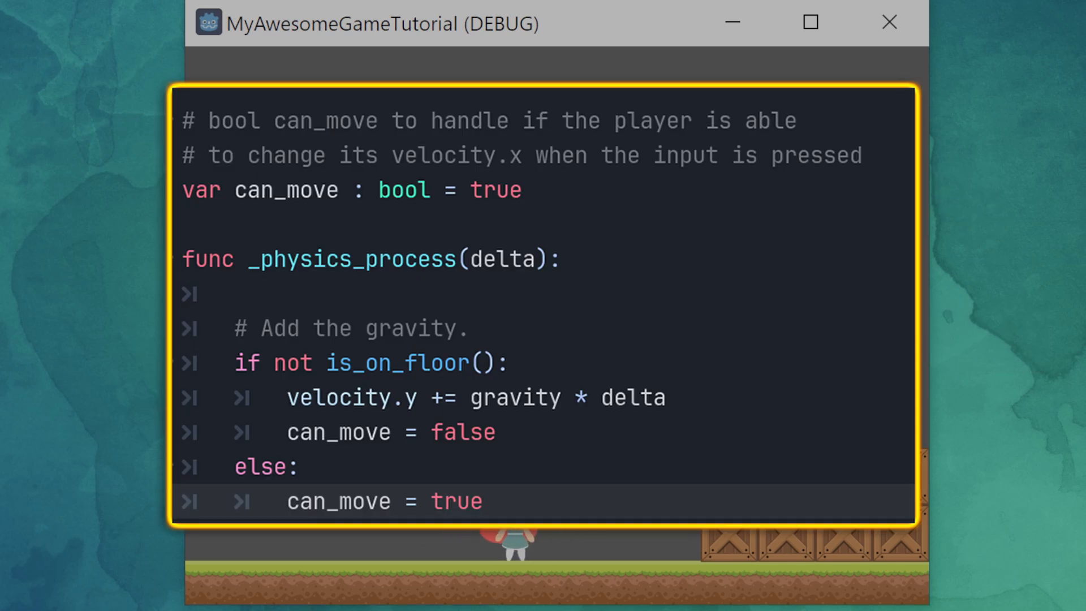
Test repeated jumps in both directions in the running game to check the player's horizontal control while airborne
key(Right)
key(space)
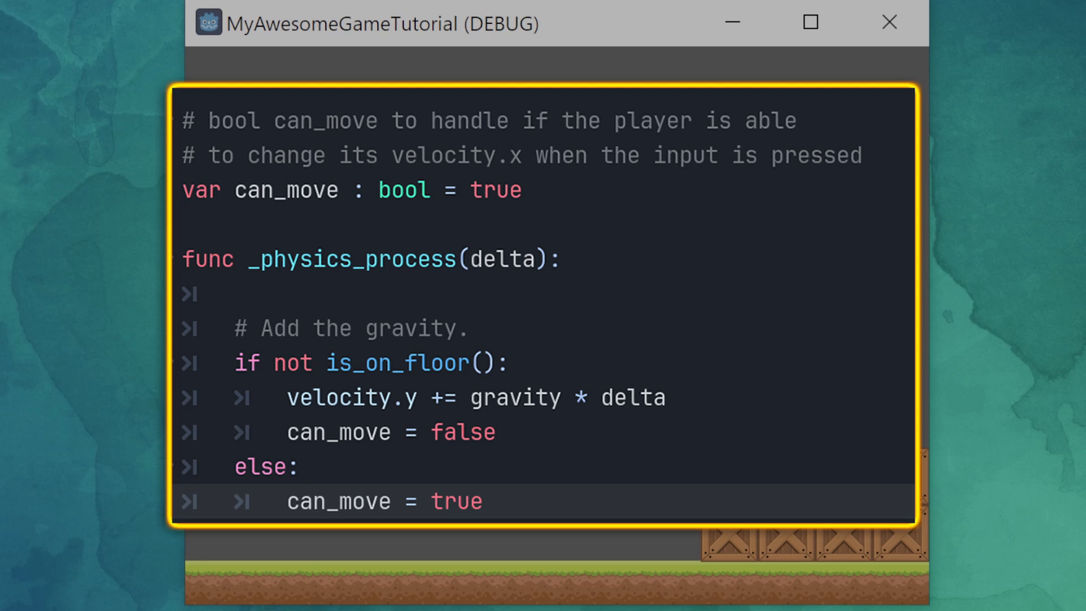
key(space)
key(Left)
key(space)
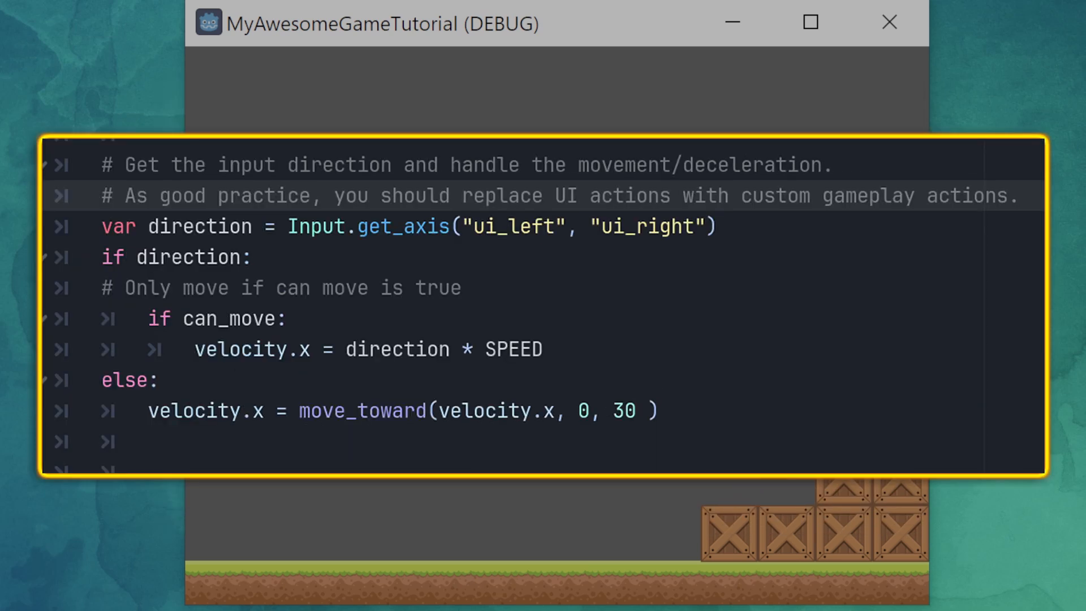
key(Left)
key(space)
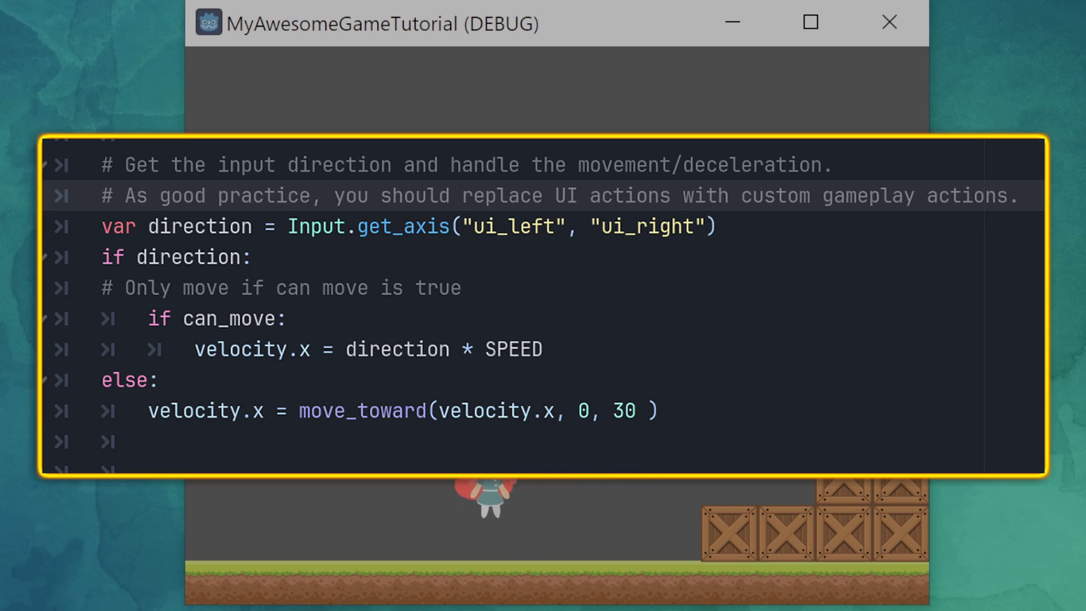
key(Right)
key(Right)
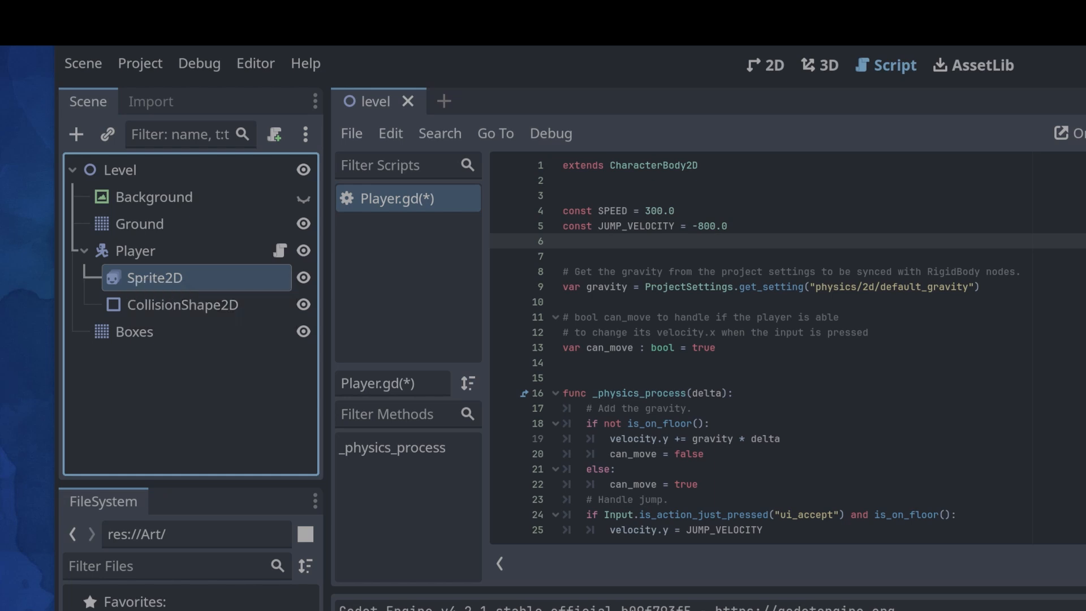
Add a Sprite2D reference below the constants in Player.gd and code that sets the "Run", "Idle" and "Jump" animations
drag(154, 278, 571, 251)
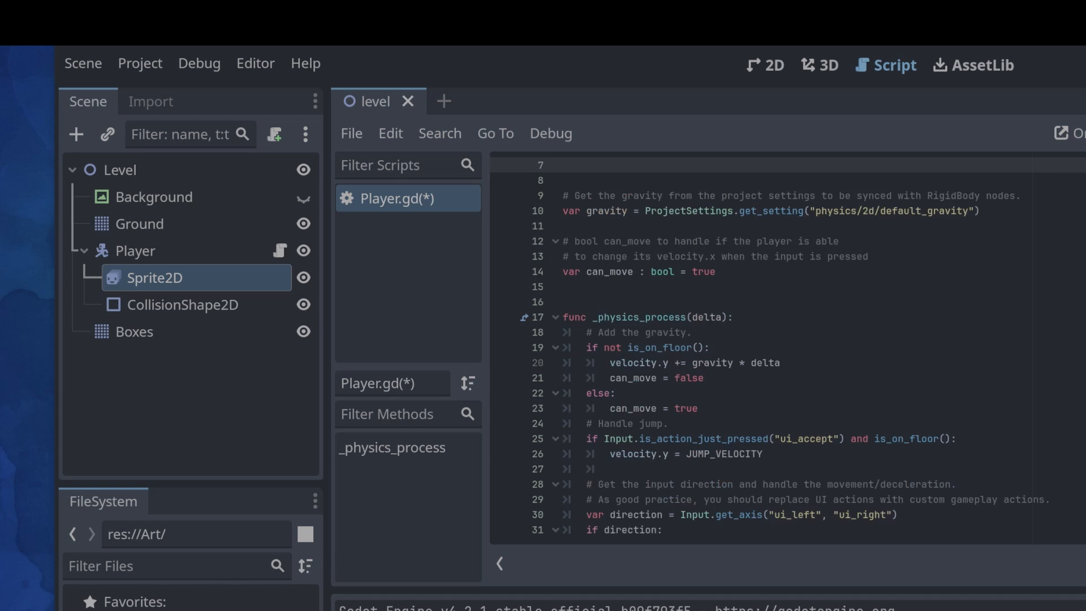
scroll(788, 351, down, 2)
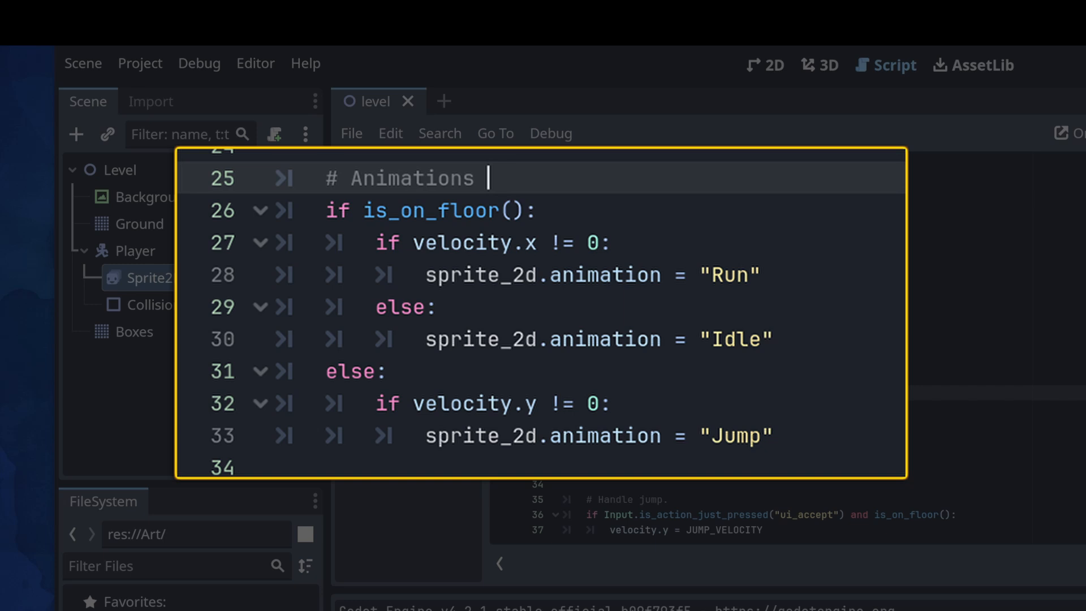
click(662, 347)
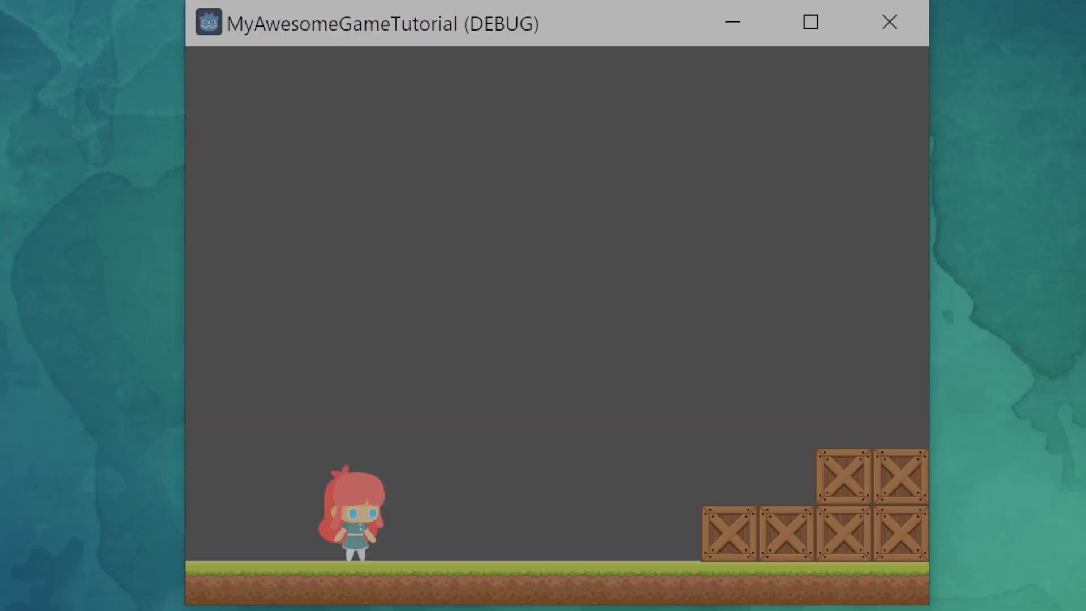
Play-test the run, idle and jump animations by moving the player in both directions and jumping towards the crates
key(Right)
key(Left)
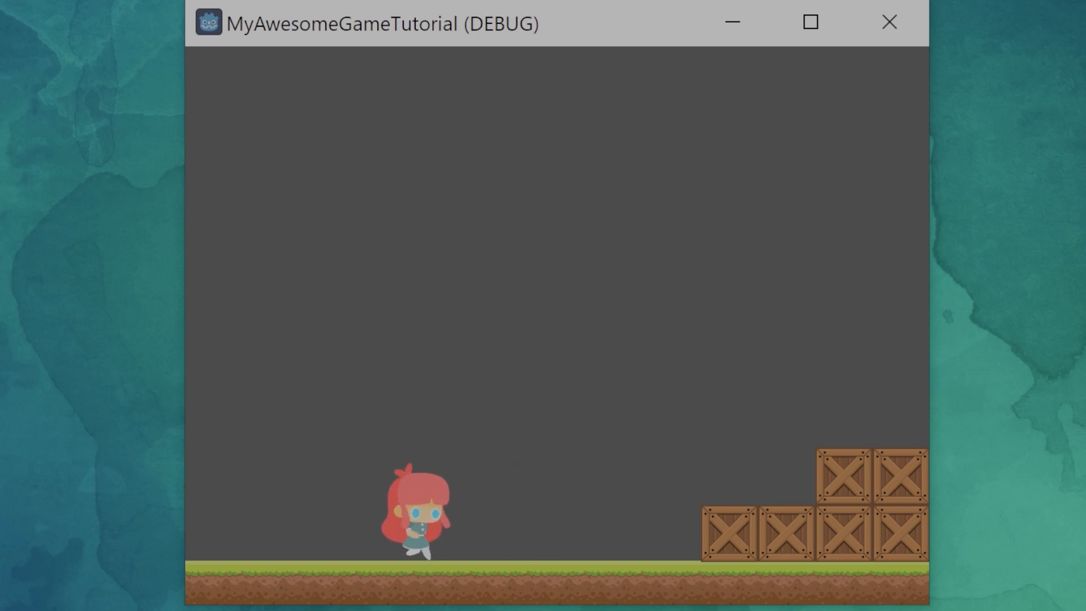
key(Right)
key(space)
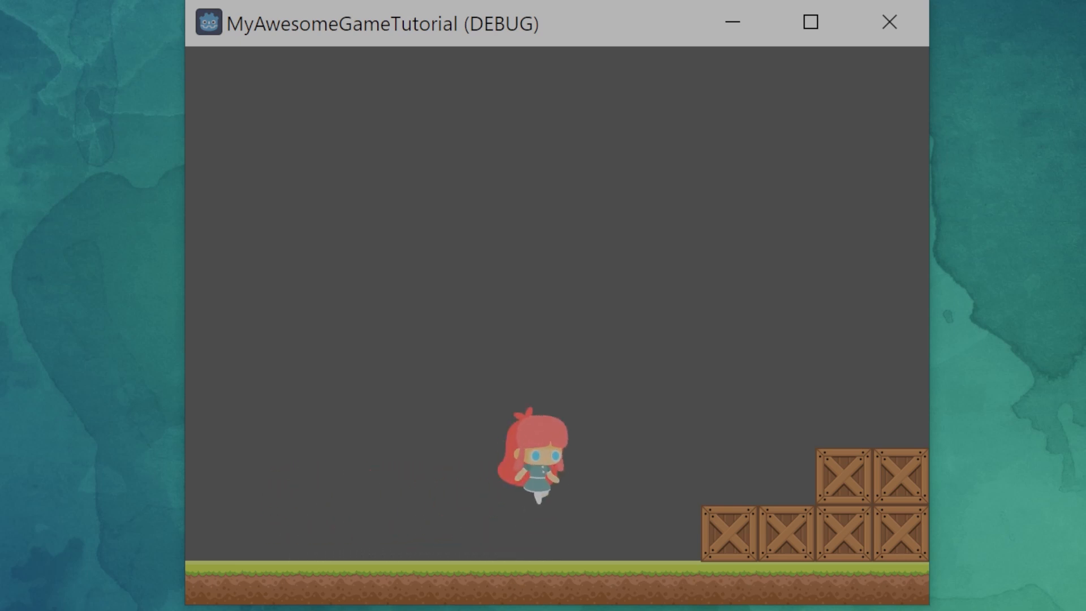
key(Left)
key(Right)
key(space)
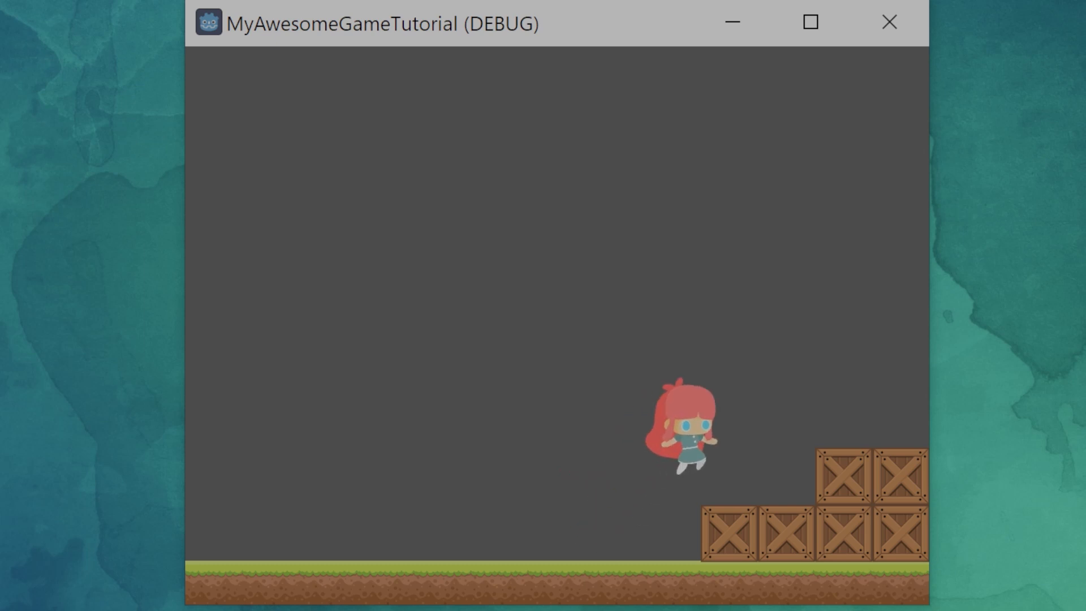
key(space)
key(Left)
key(space)
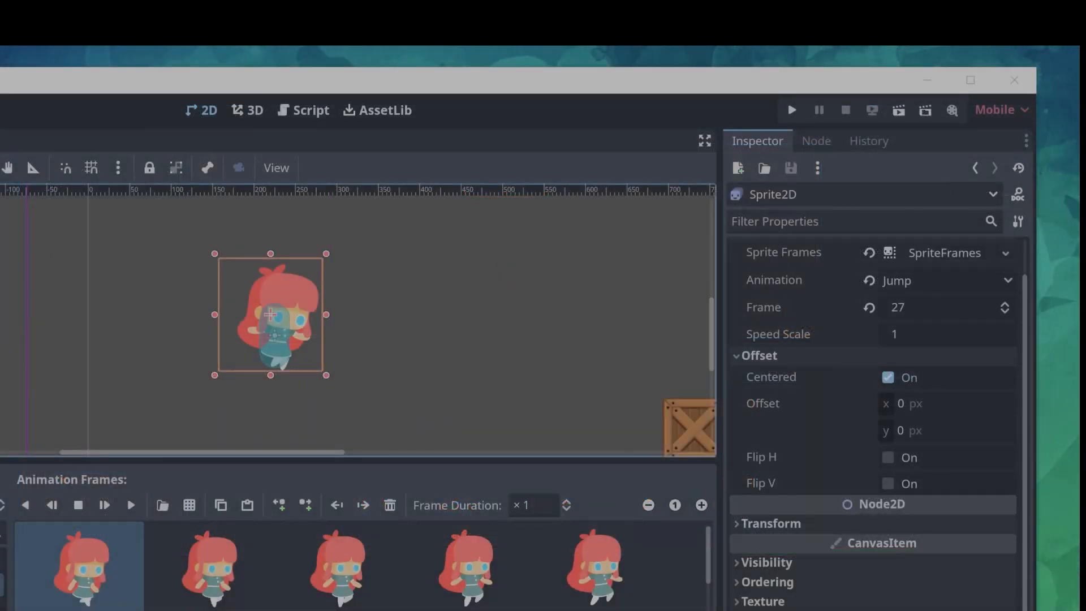
Toggle Flip H of the Sprite2D on and off to preview the mirrored player sprite
click(889, 457)
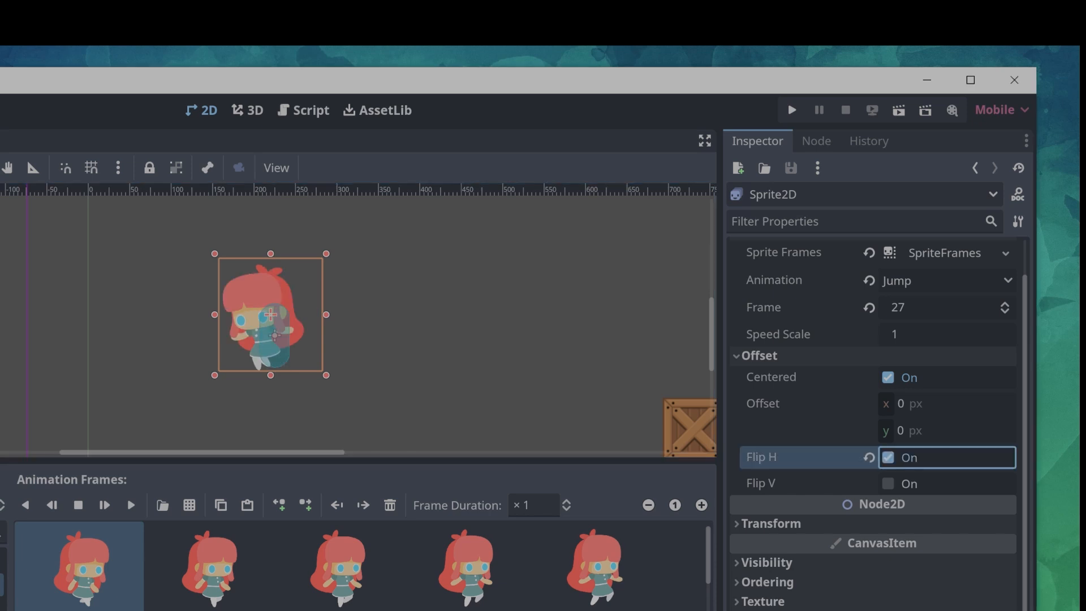
click(889, 458)
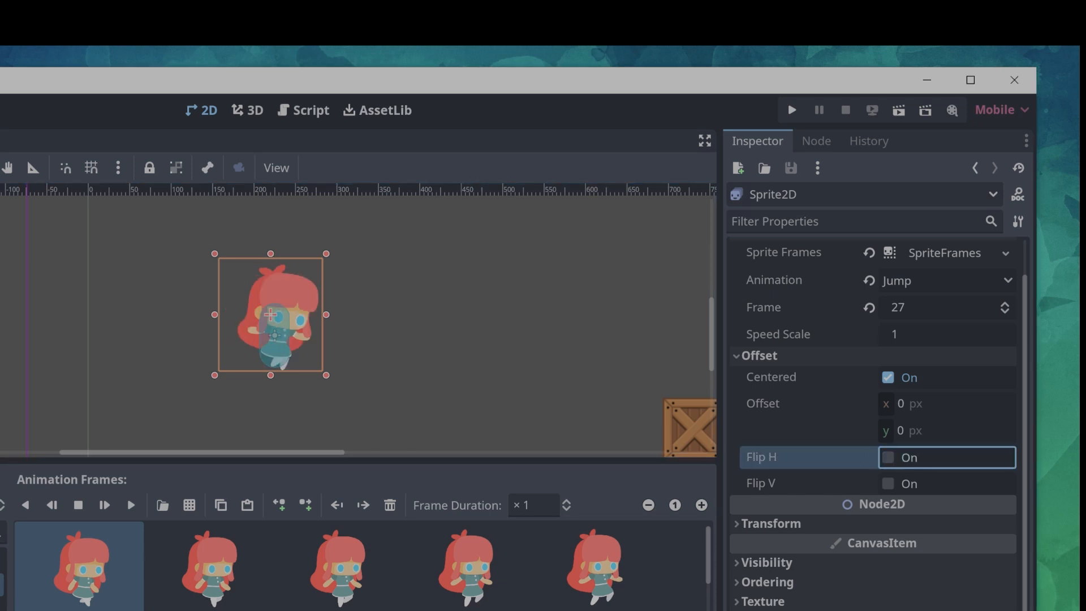
click(889, 458)
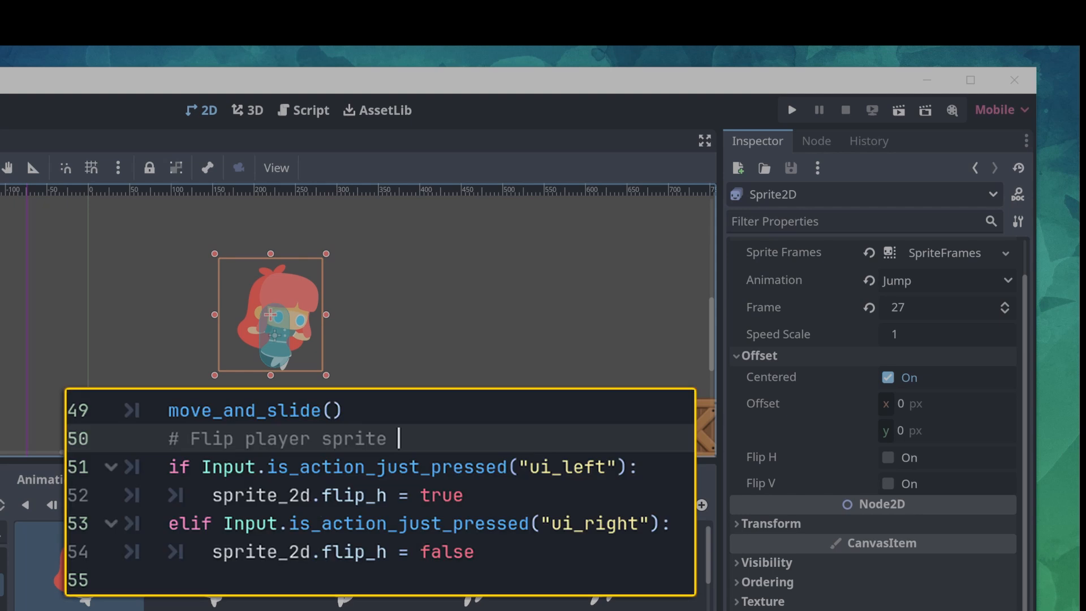
click(889, 458)
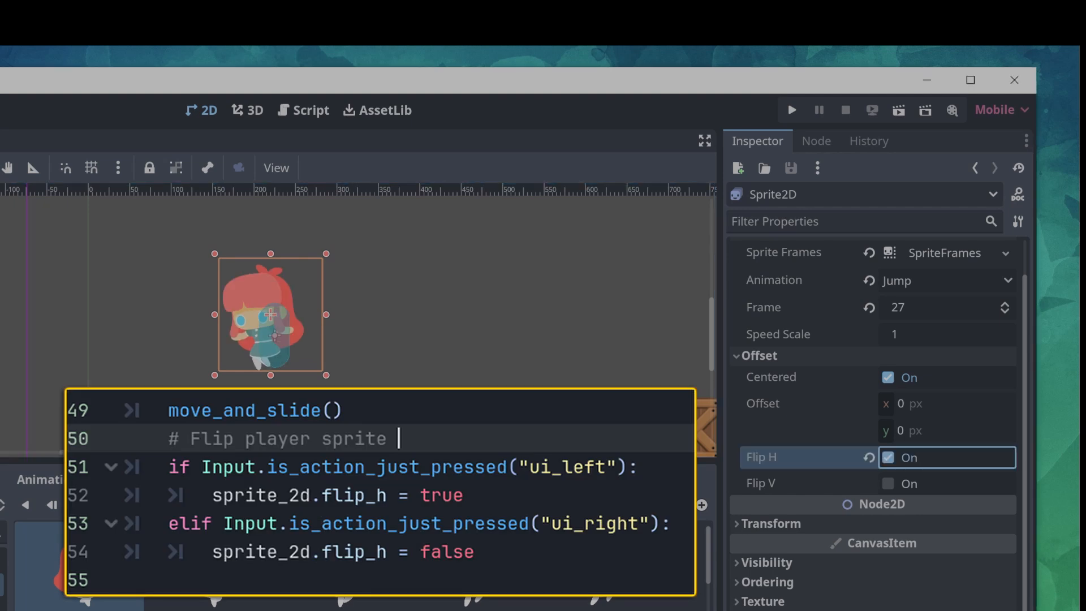
click(889, 458)
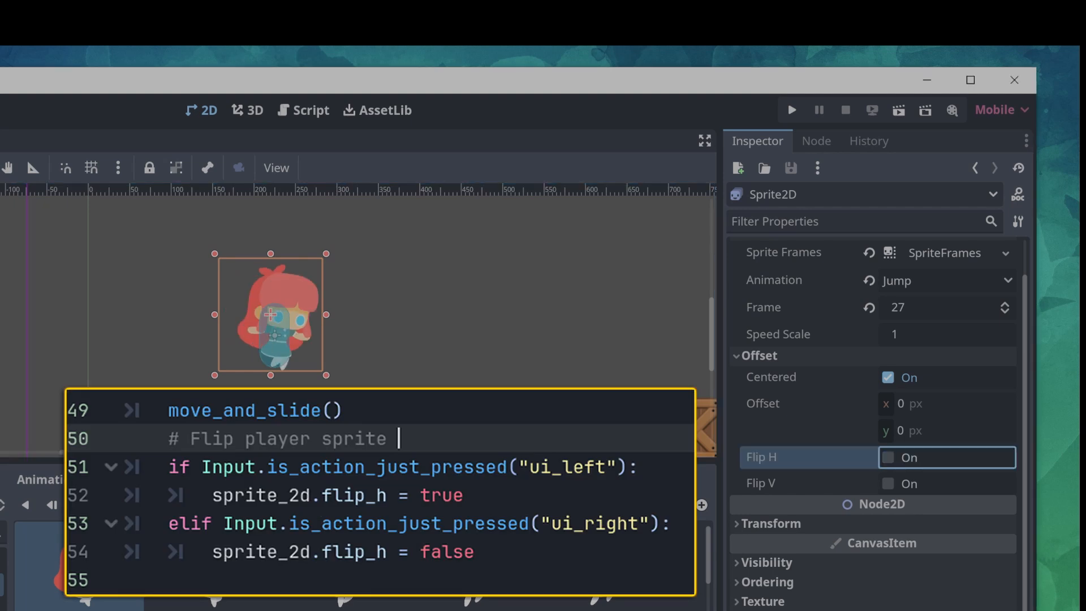
click(889, 457)
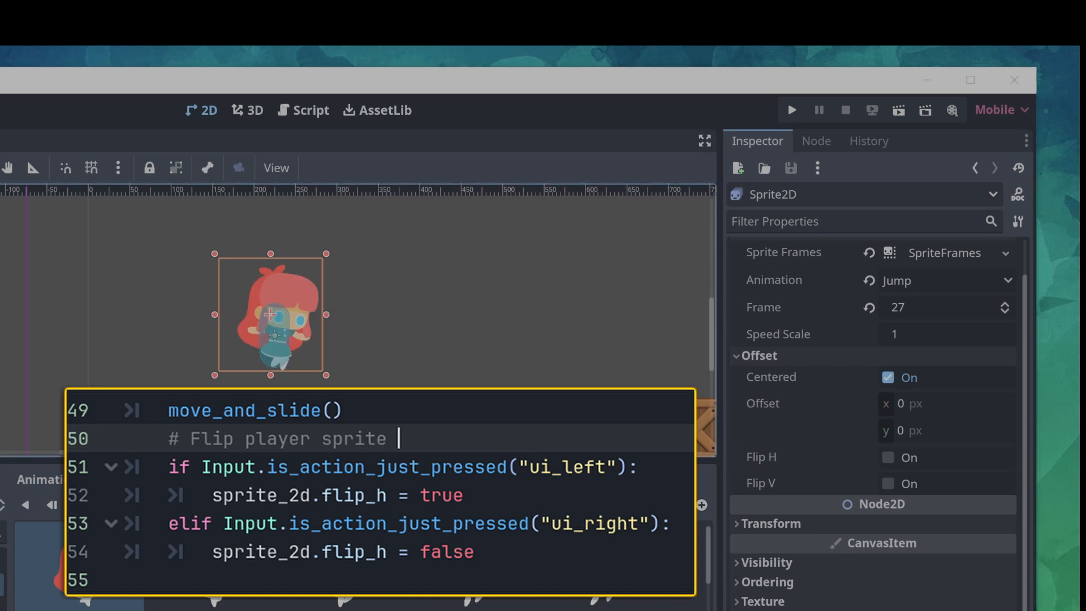
click(889, 457)
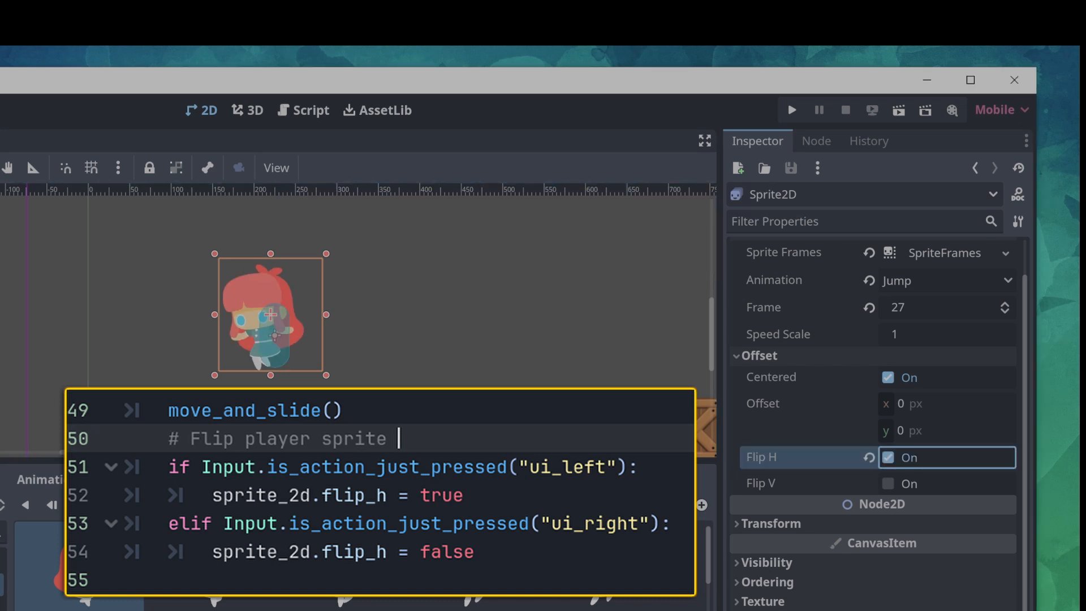
click(889, 458)
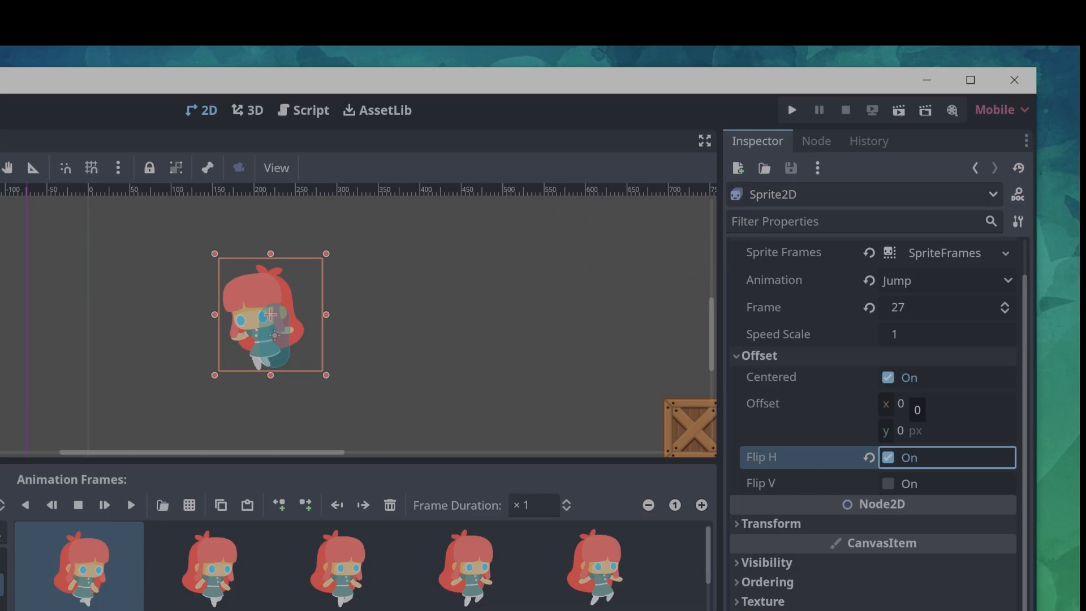
Try a horizontal offset of 50 px on the flipped Sprite2D, switch Flip H off and reset the offset
click(917, 409)
text(5)
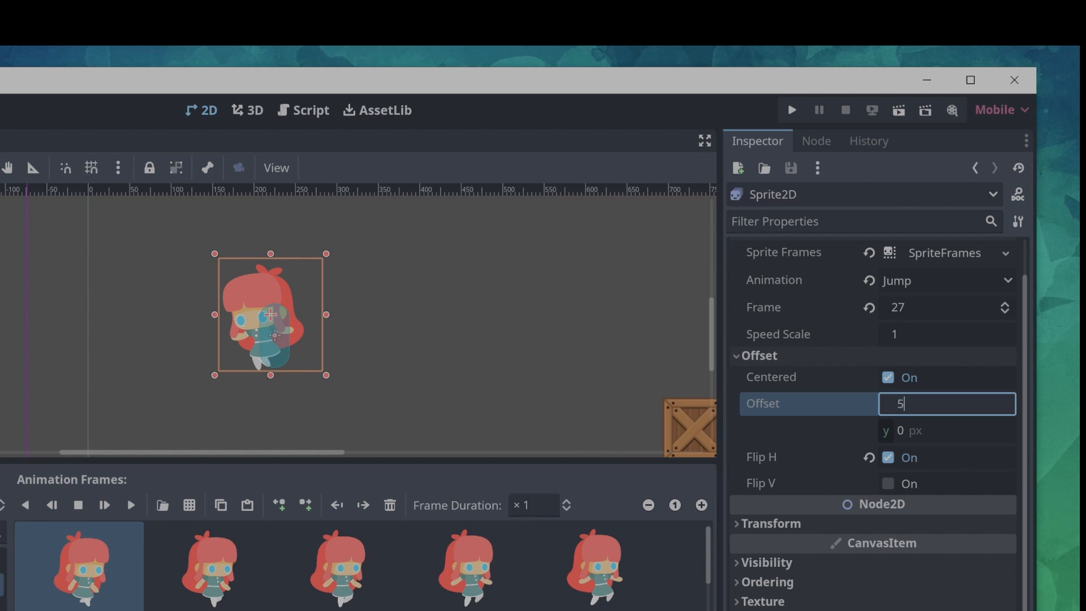
text(0)
key(Return)
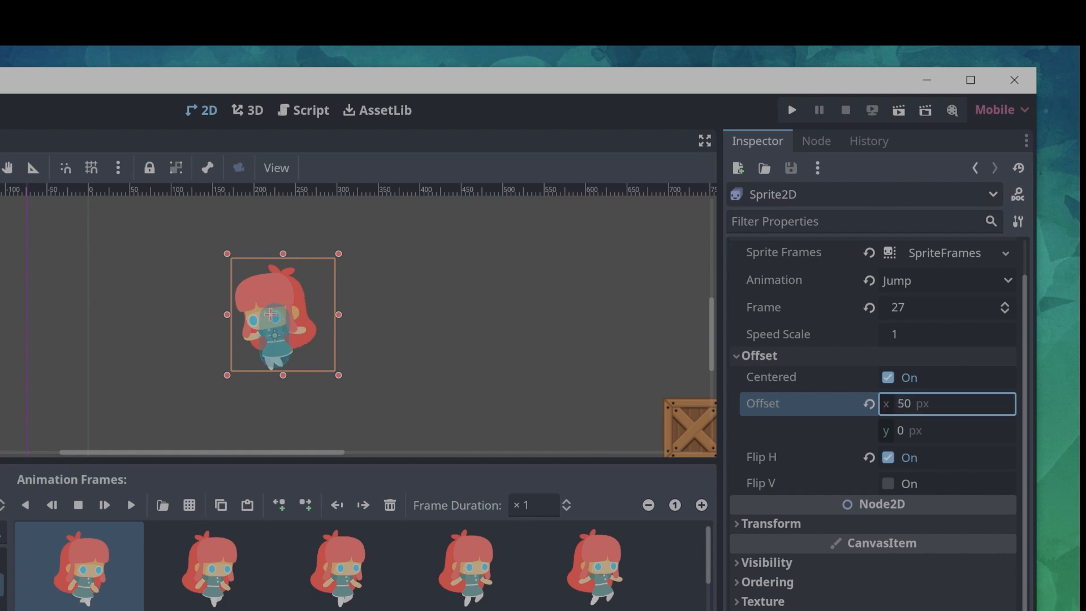
click(888, 458)
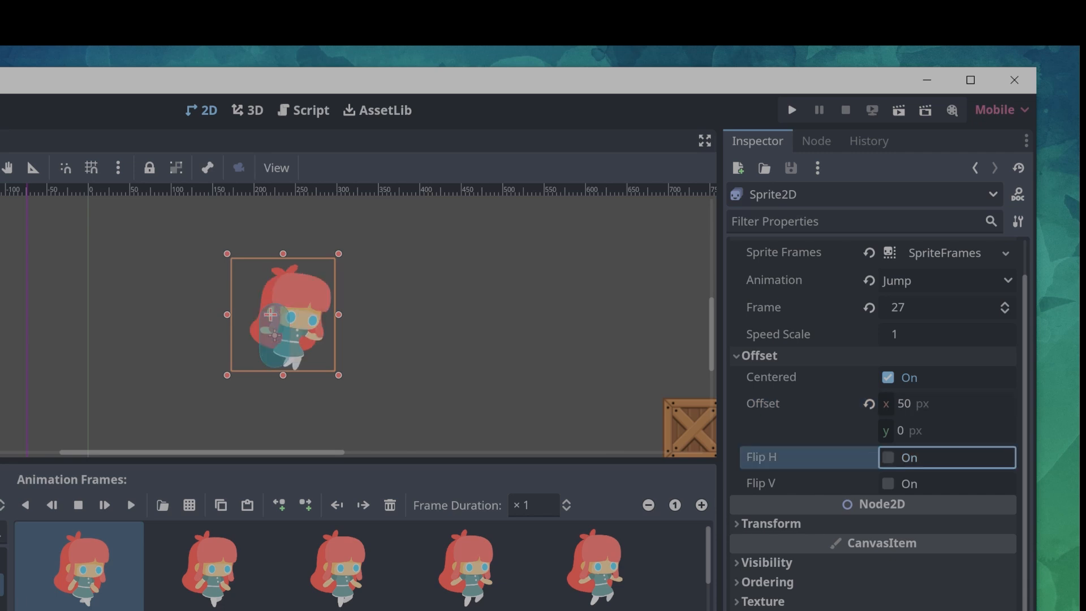
click(869, 404)
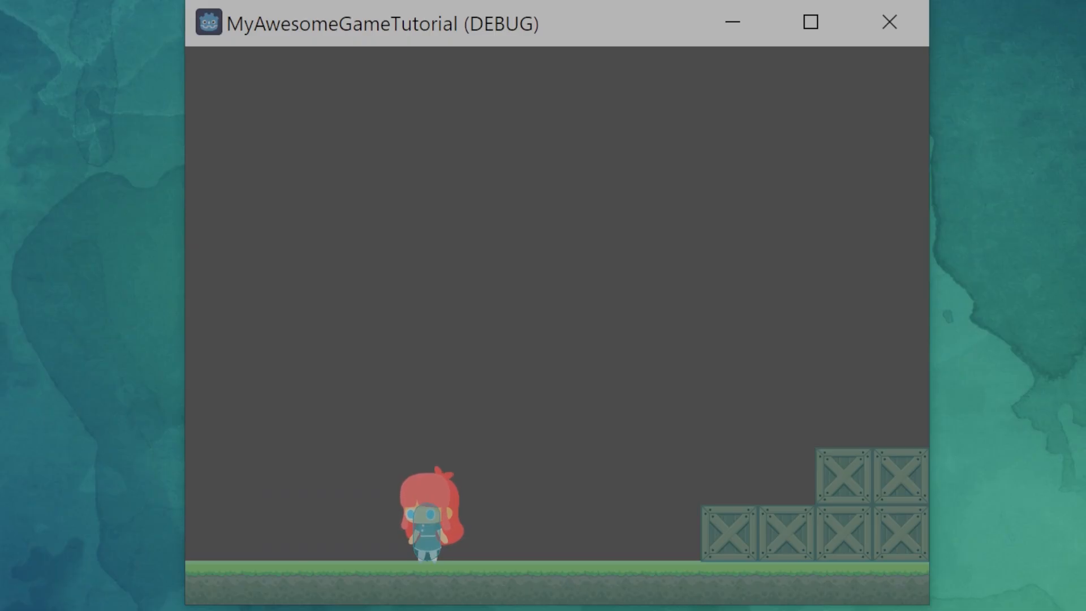
Test the sprite flipping in the running game by walking the player back and forth with collision shapes shown
key(Right)
key(Left)
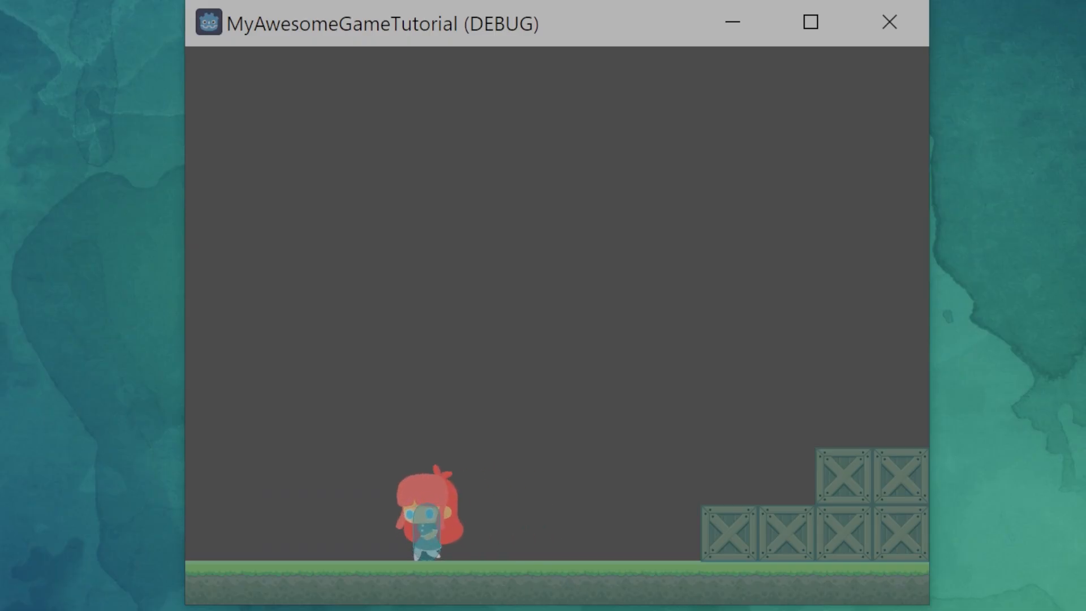
key(Right)
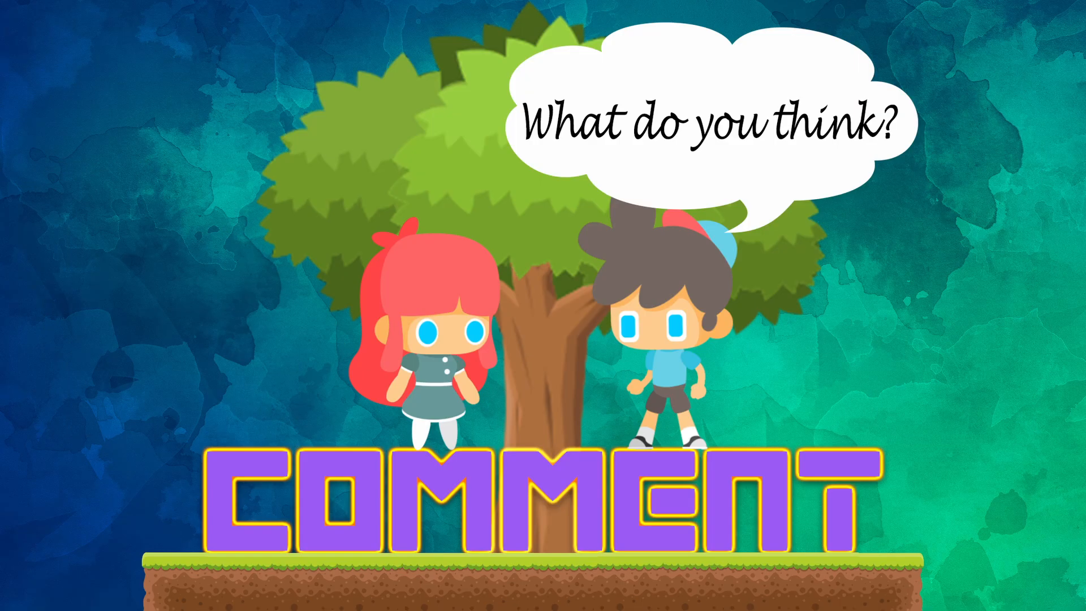
Play-test jumping the player from the ground and crates up against the underside of the floating platforms
key(Right)
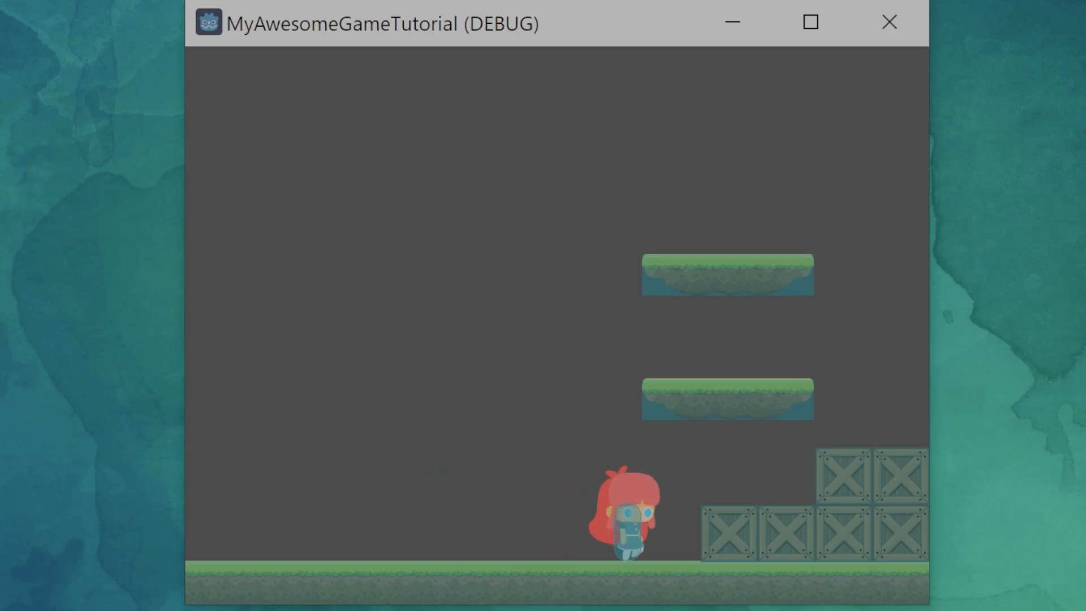
key(Up)
key(Left)
key(Up)
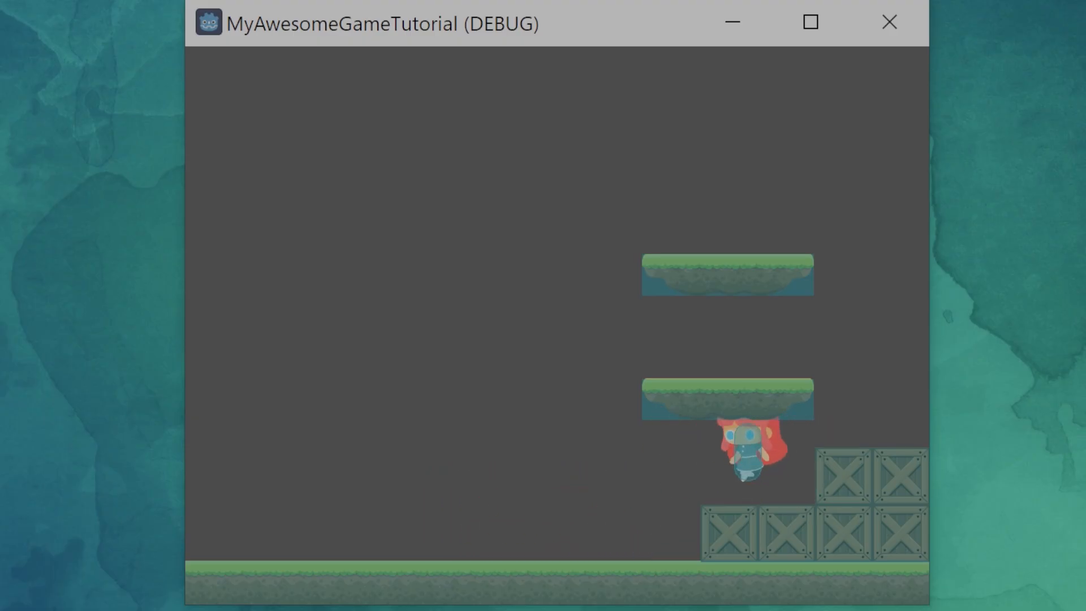
key(Up)
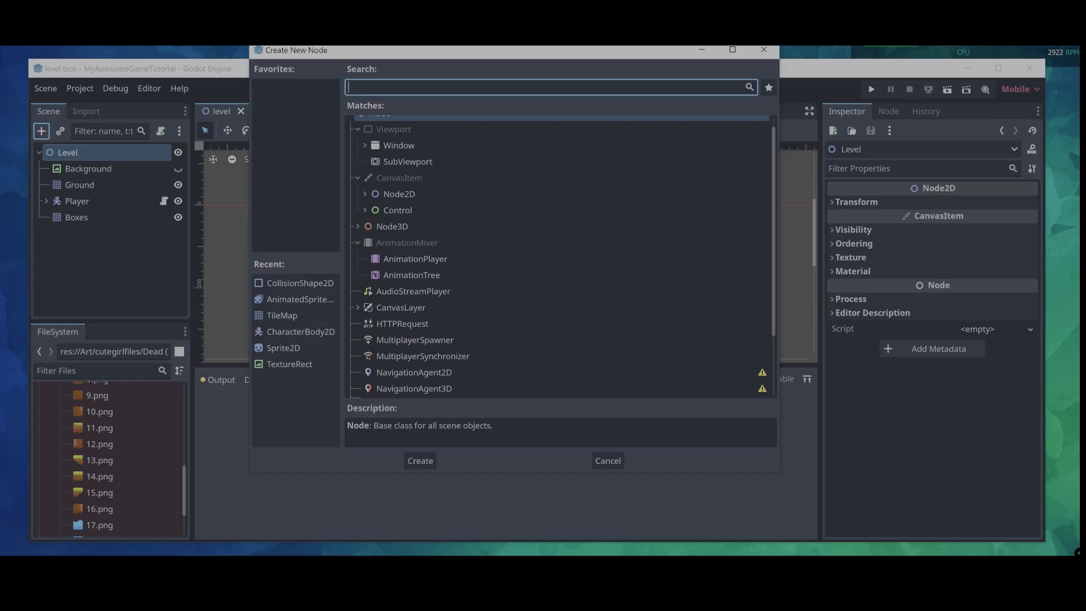
Add a TileMap node under Level and rename it Platforms
text(tile)
key(Tab)
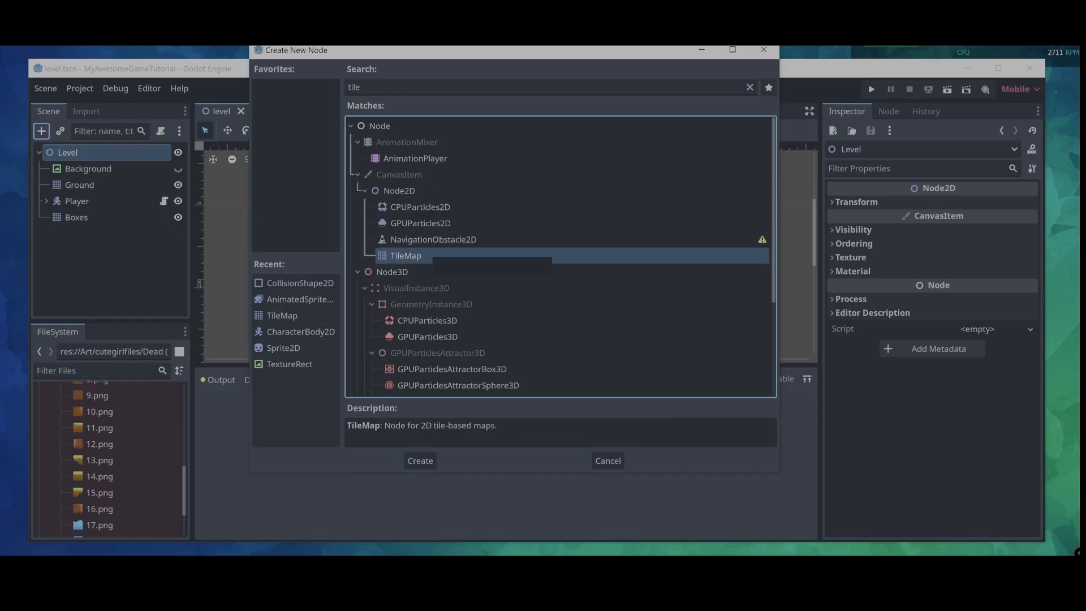
key(Return)
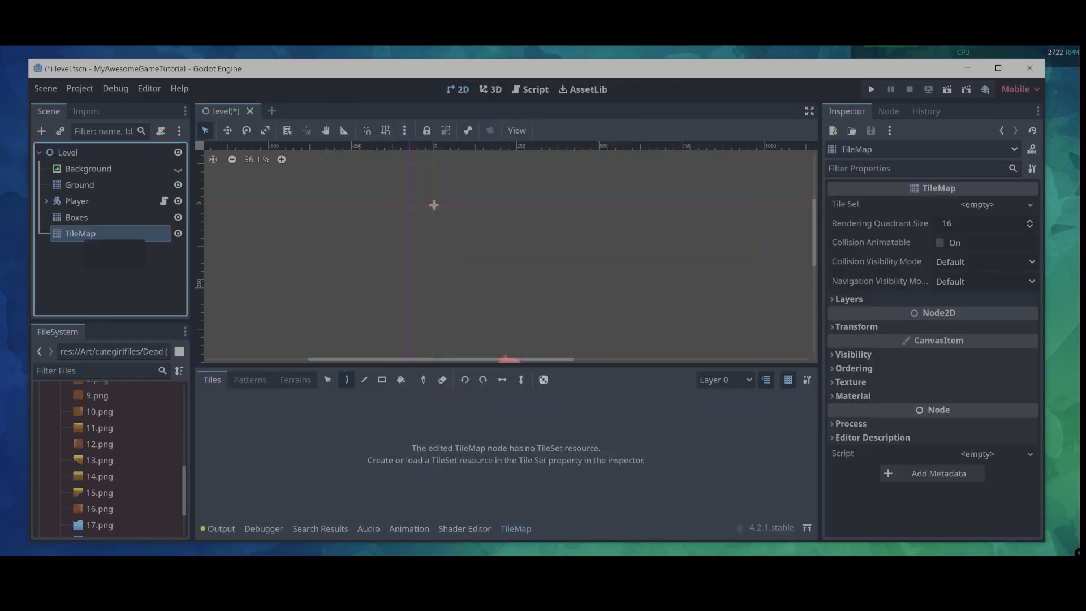
key(F2)
text(Platforms)
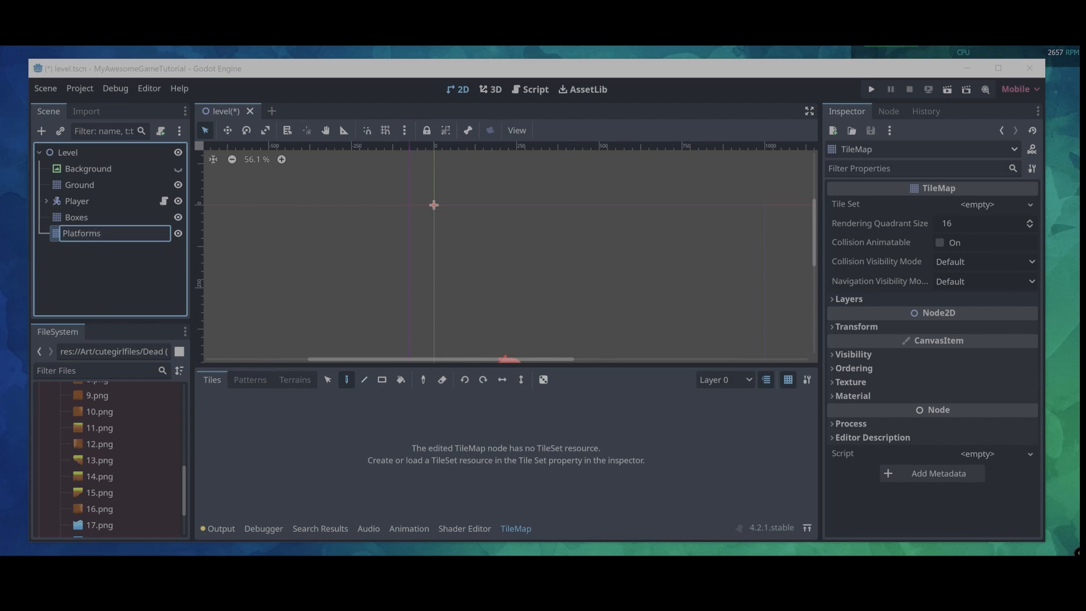
key(Return)
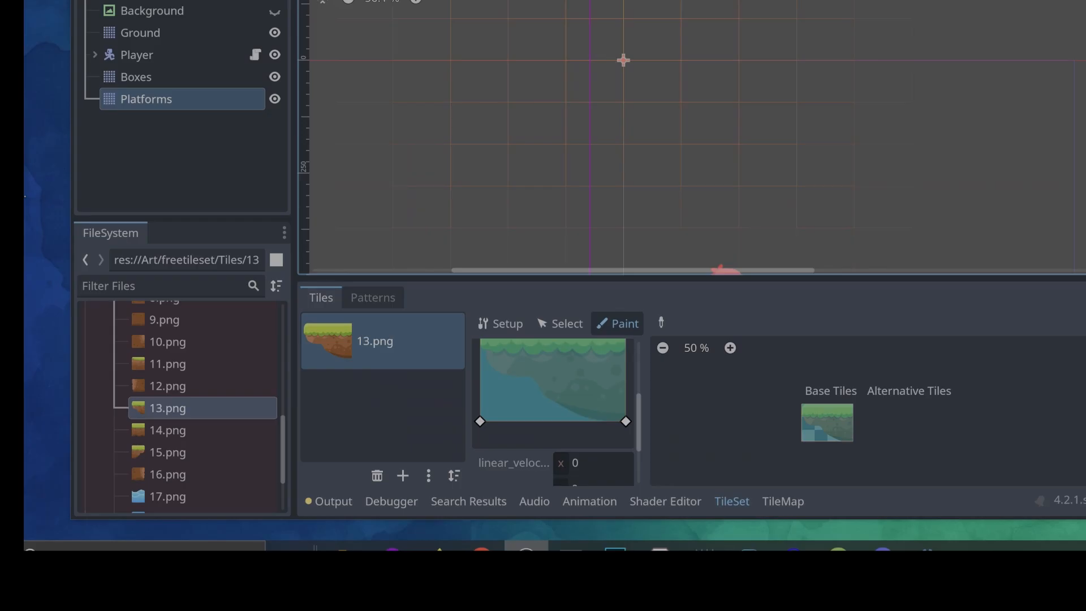
Enable polygon_0_one_way on the physics paint properties of the 13.png tile in the Platforms tileset
scroll(386, 464, down, 3)
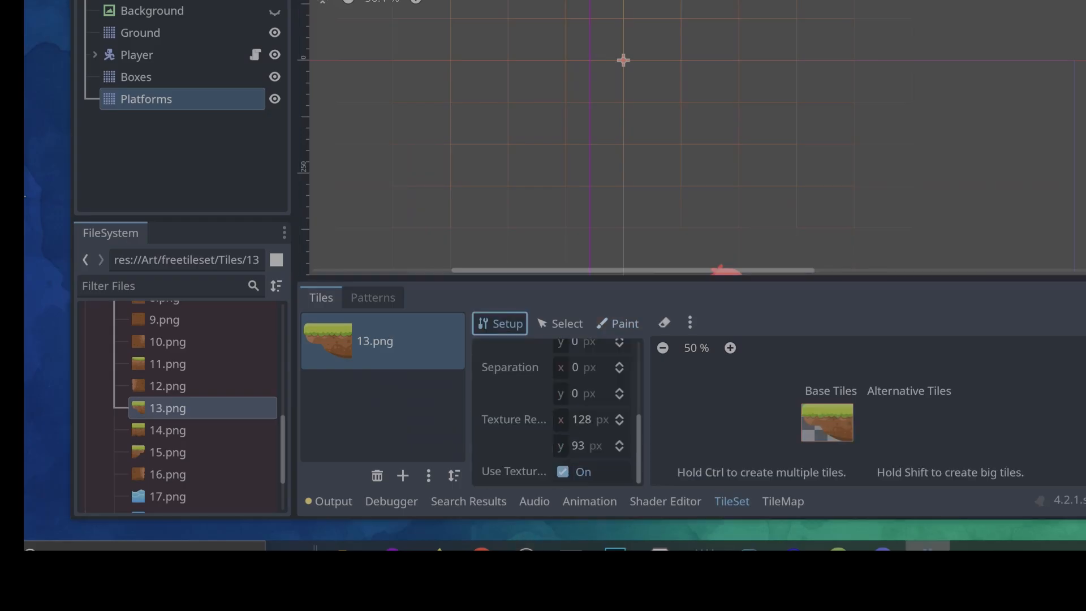
scroll(386, 464, up, 5)
scroll(386, 463, down, 5)
click(559, 323)
click(617, 324)
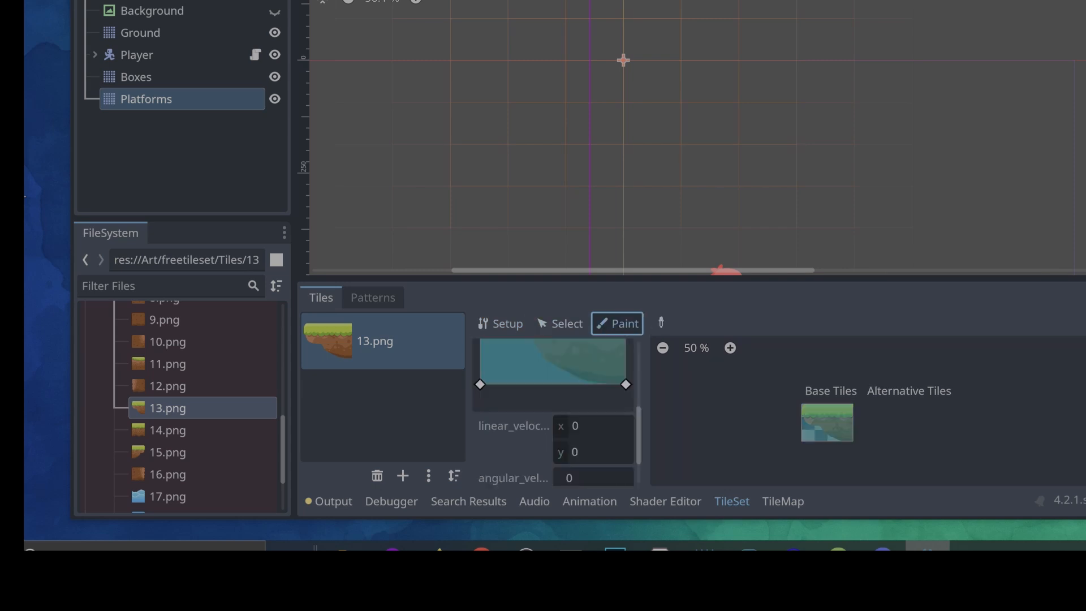
scroll(554, 412, down, 3)
drag(646, 401, 788, 401)
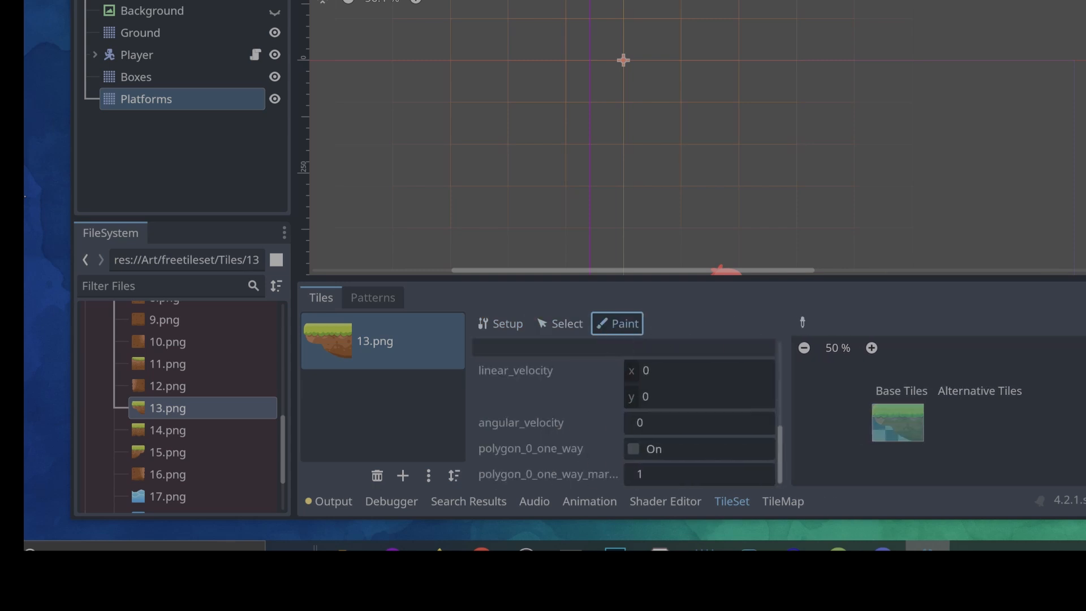
click(633, 449)
Add 14.png to the Platforms tileset with automatic tile creation and paint the one-way collision polygon onto its tile
click(146, 428)
drag(146, 428, 329, 407)
click(671, 167)
click(617, 323)
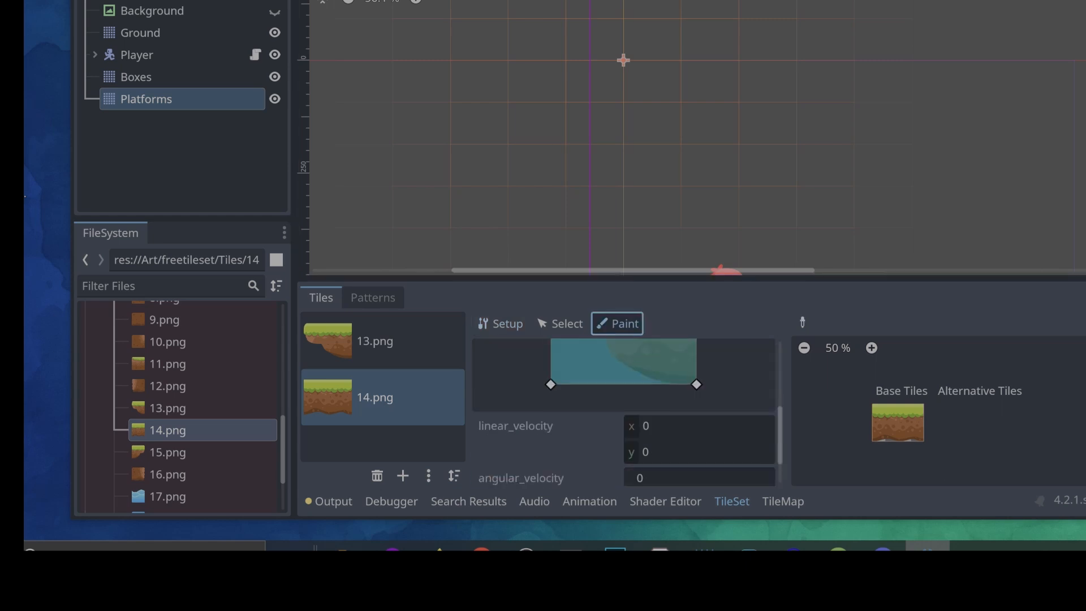
click(897, 423)
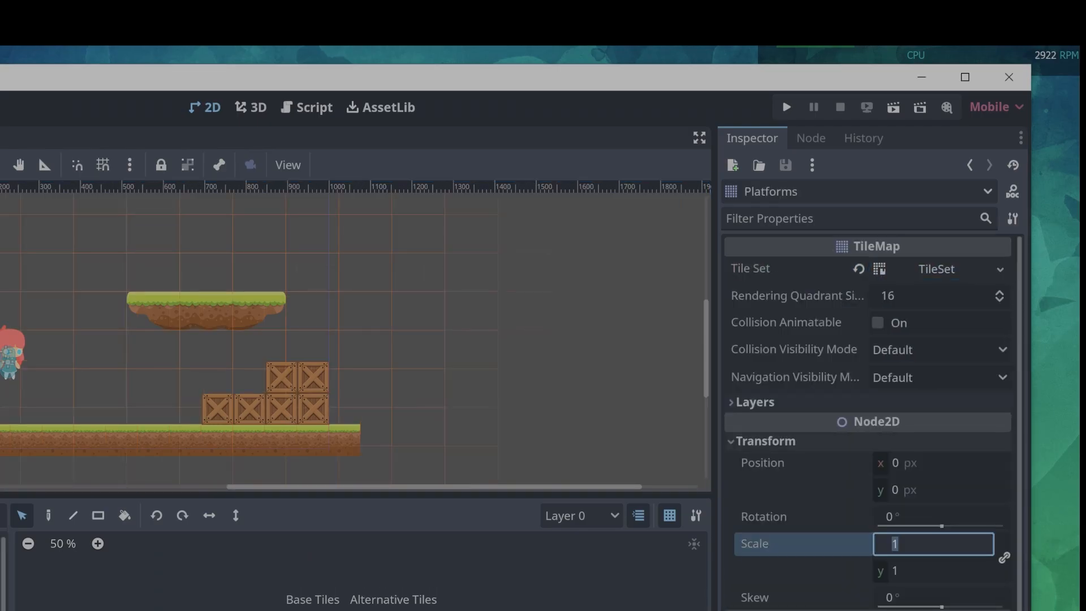
Scale the Platforms TileMap to 0.6 and place the platform above the crates with a pasted copy above it
text(0.6)
key(Return)
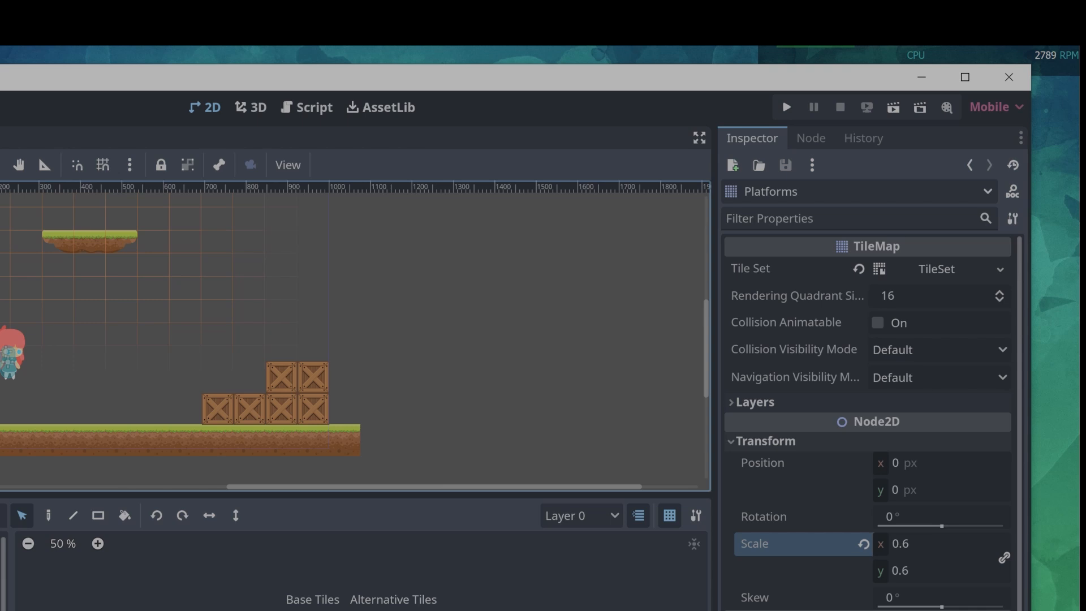
drag(90, 242, 217, 334)
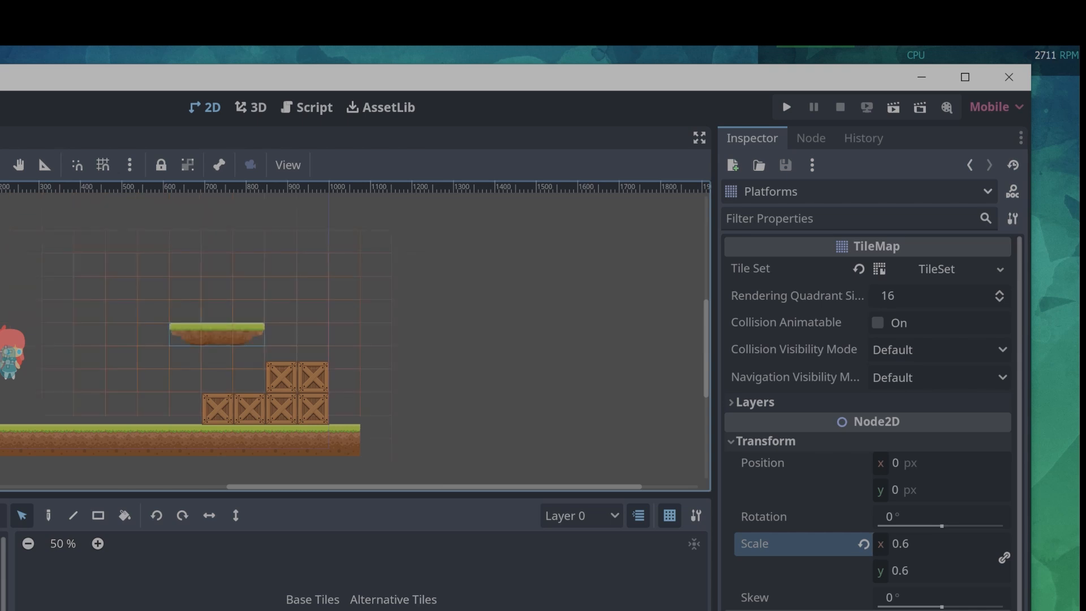
key(ctrl+v)
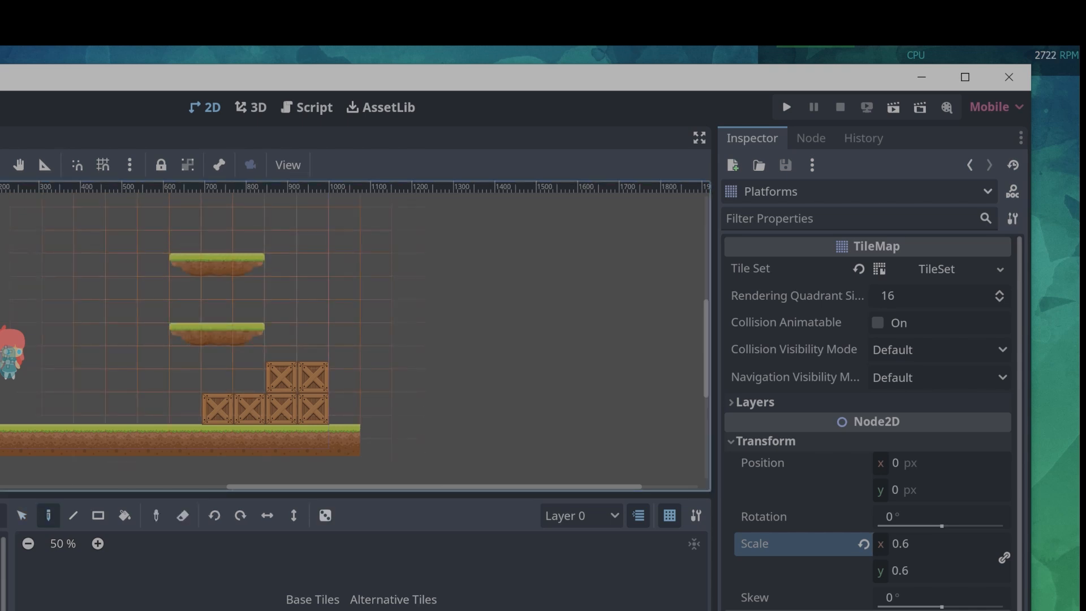
Play-test jumping the player up from the crates through the one-way platforms
key(Right)
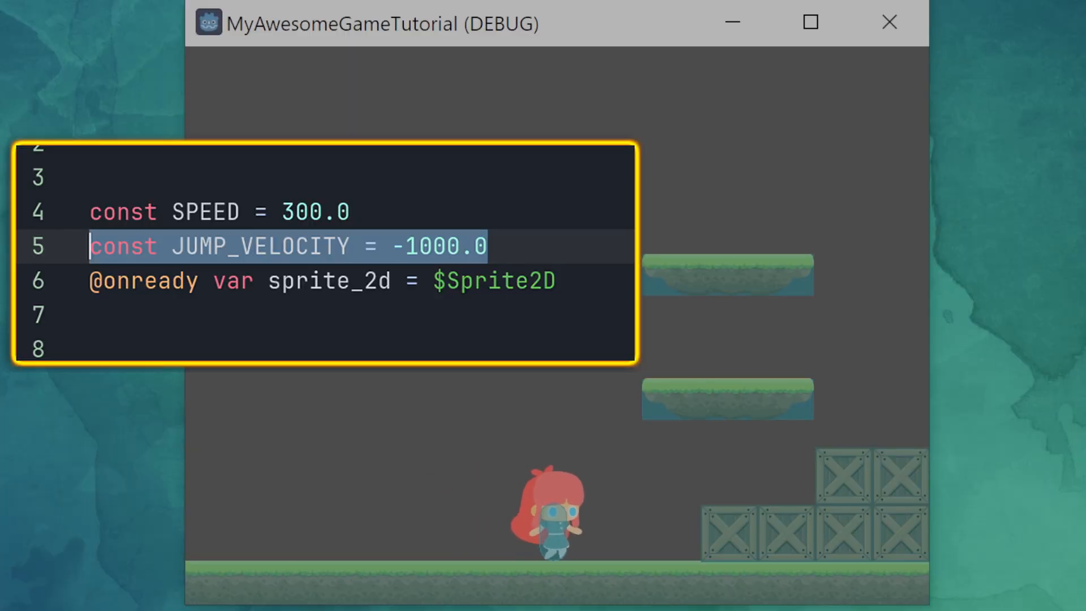
key(space)
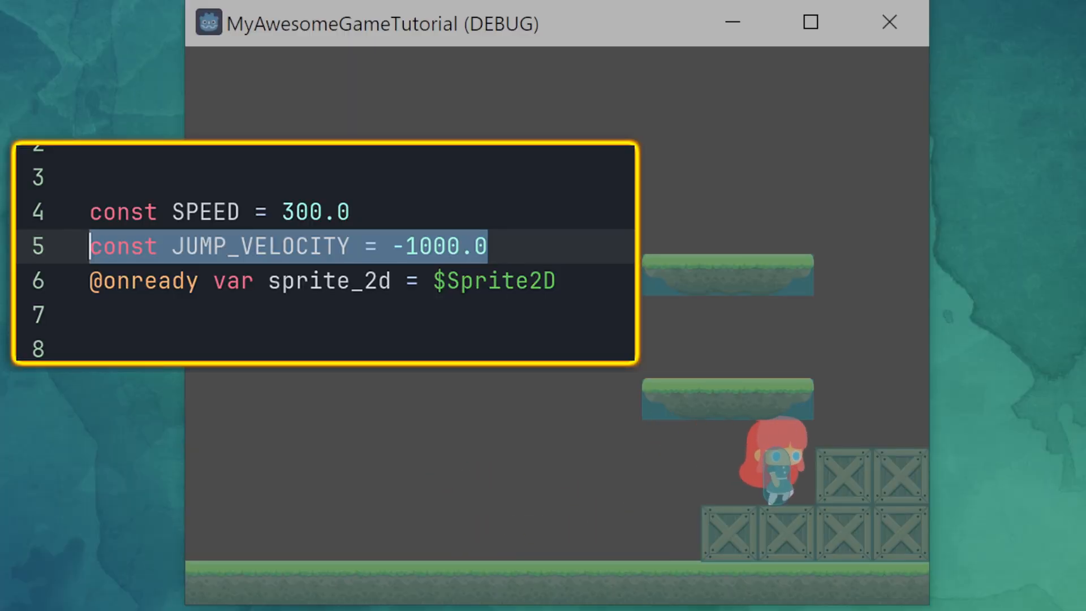
key(Left)
key(space)
key(space)
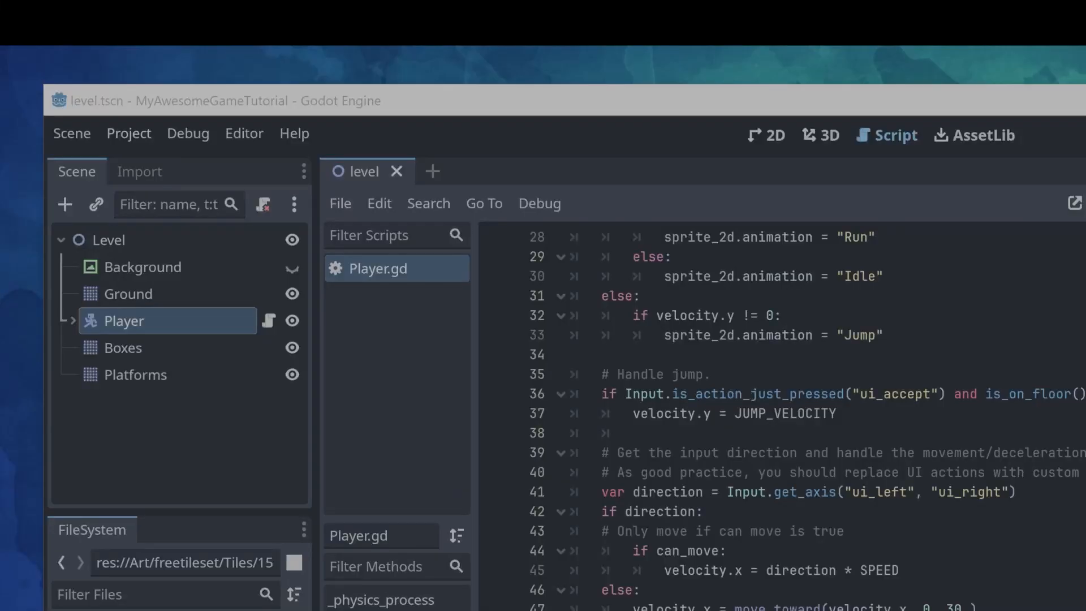
Add an input action named right to the project's Input Map and bind it to the Right arrow key
click(129, 134)
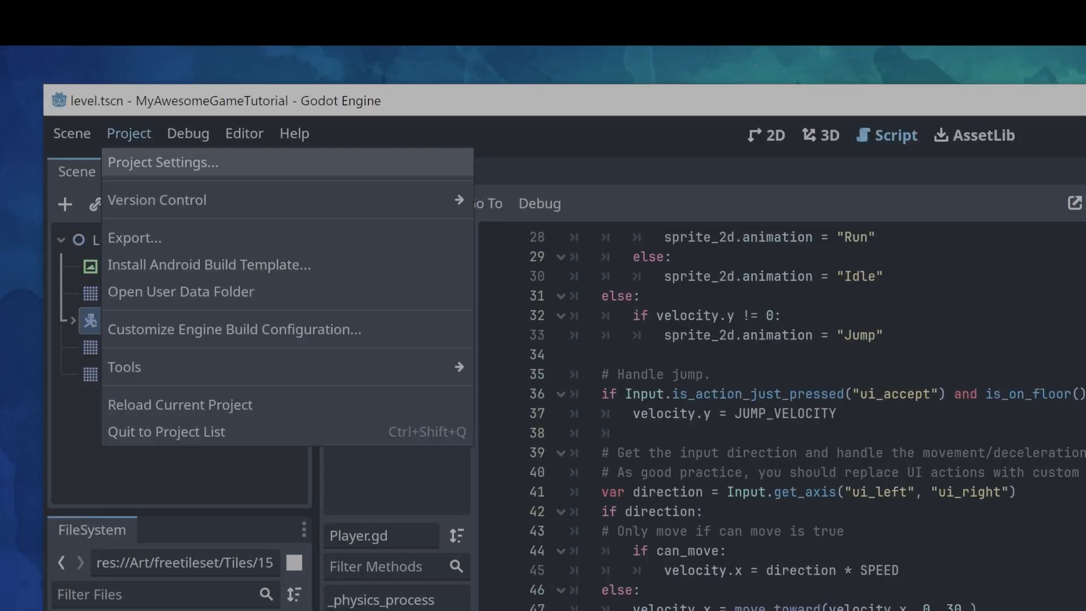
click(163, 163)
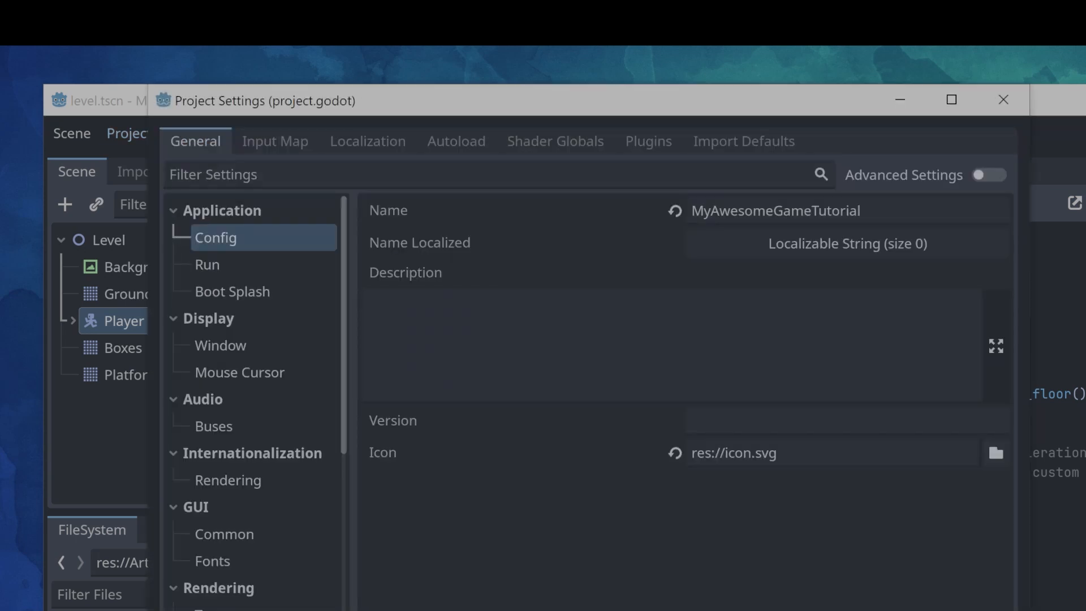
click(276, 141)
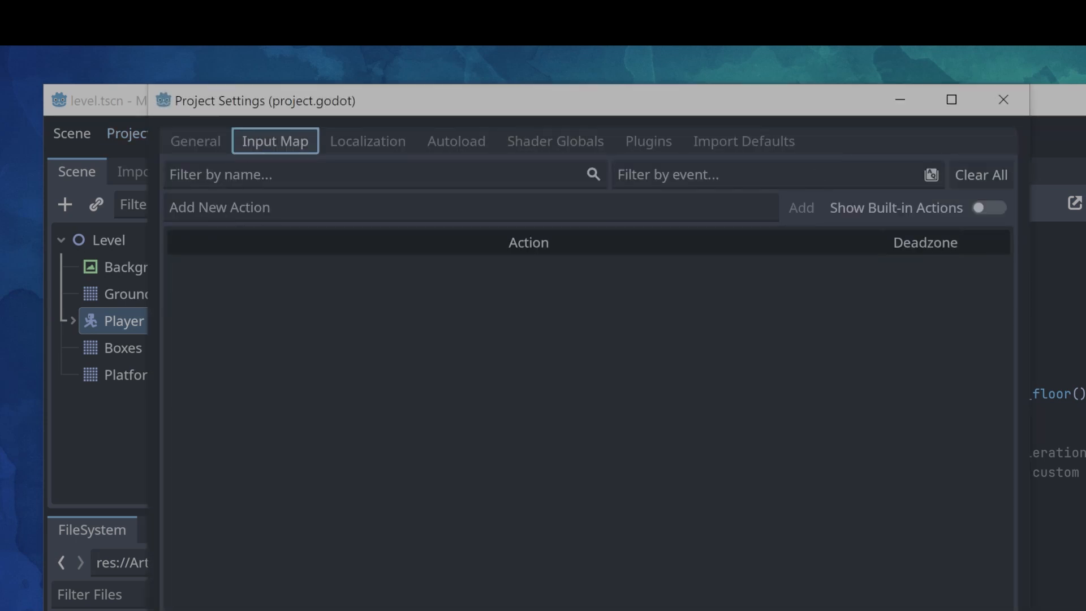
click(271, 207)
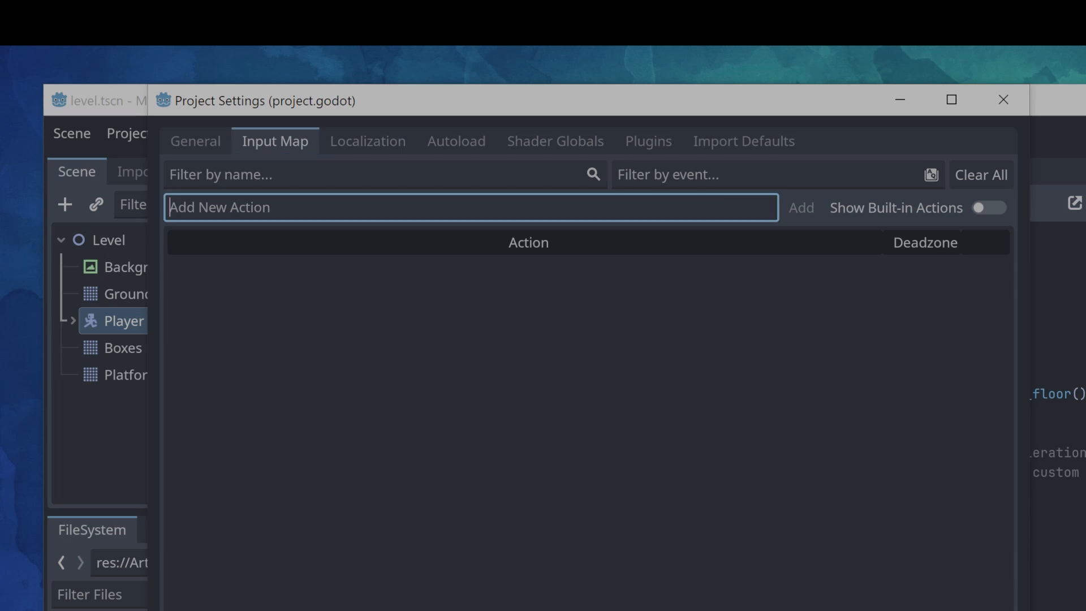
text(right)
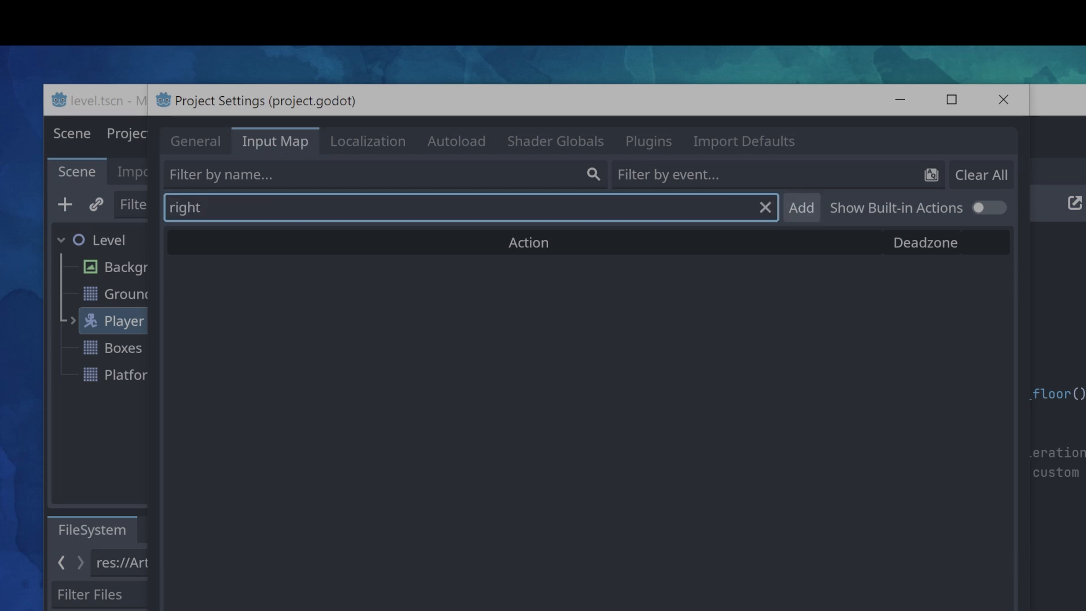
click(802, 207)
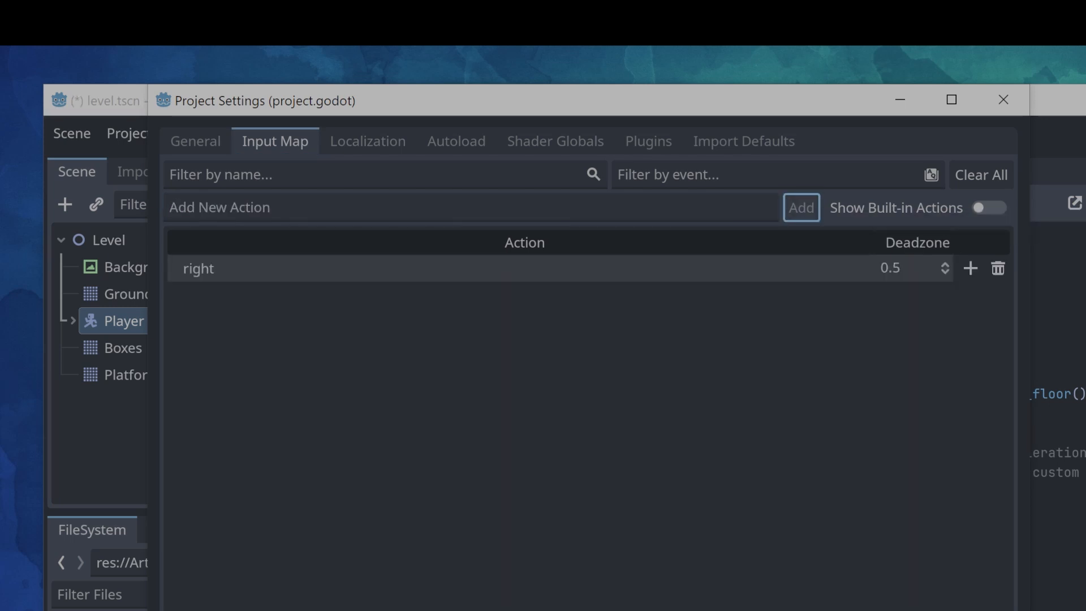
click(970, 268)
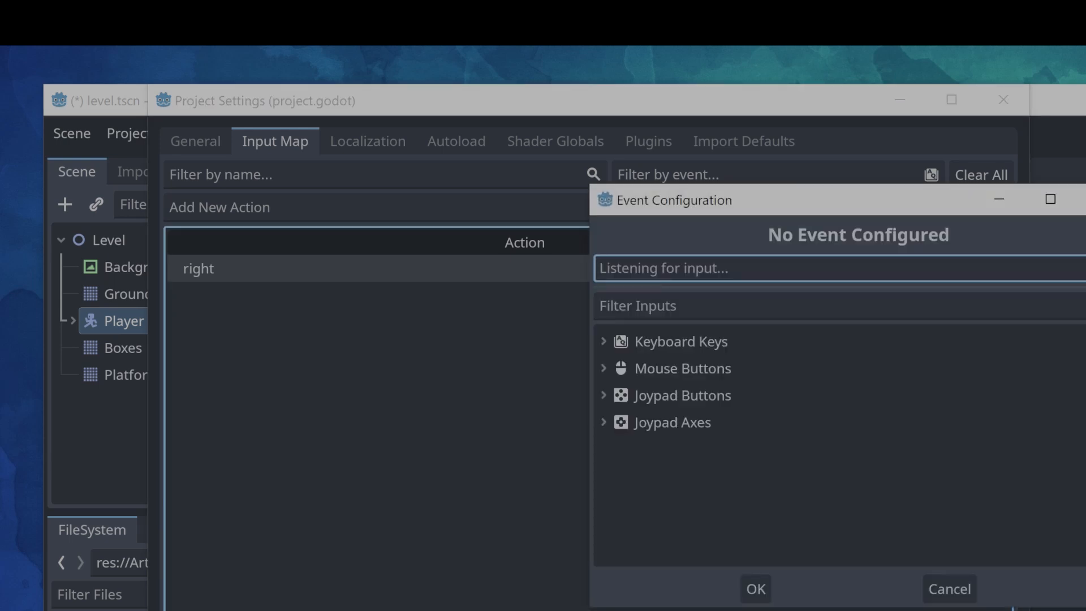
key(Right)
click(755, 589)
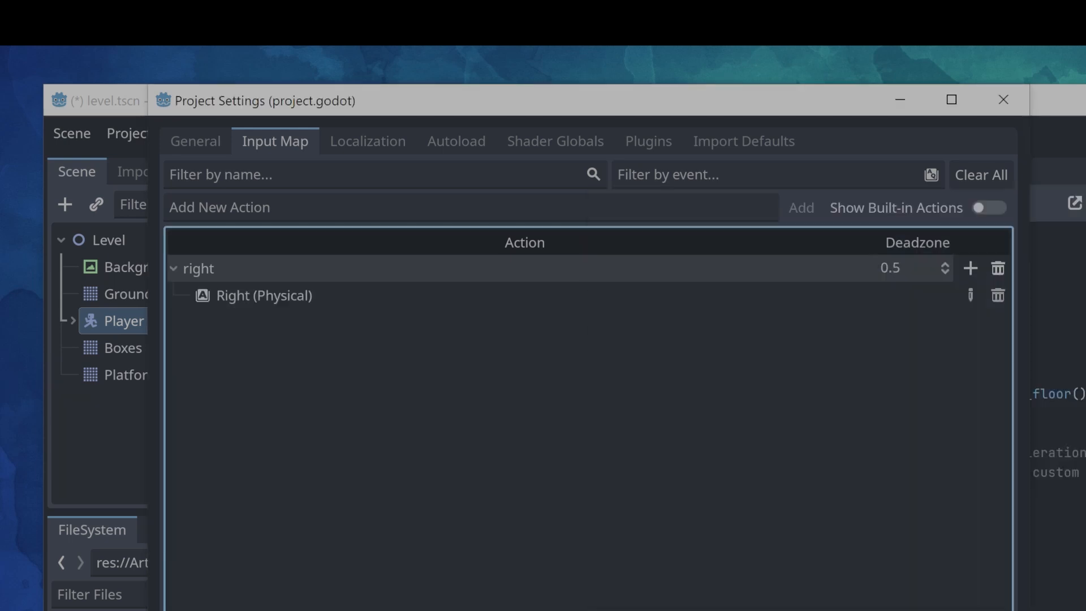
Add an input action named left bound to the Left arrow key, and add another action named jump
click(384, 175)
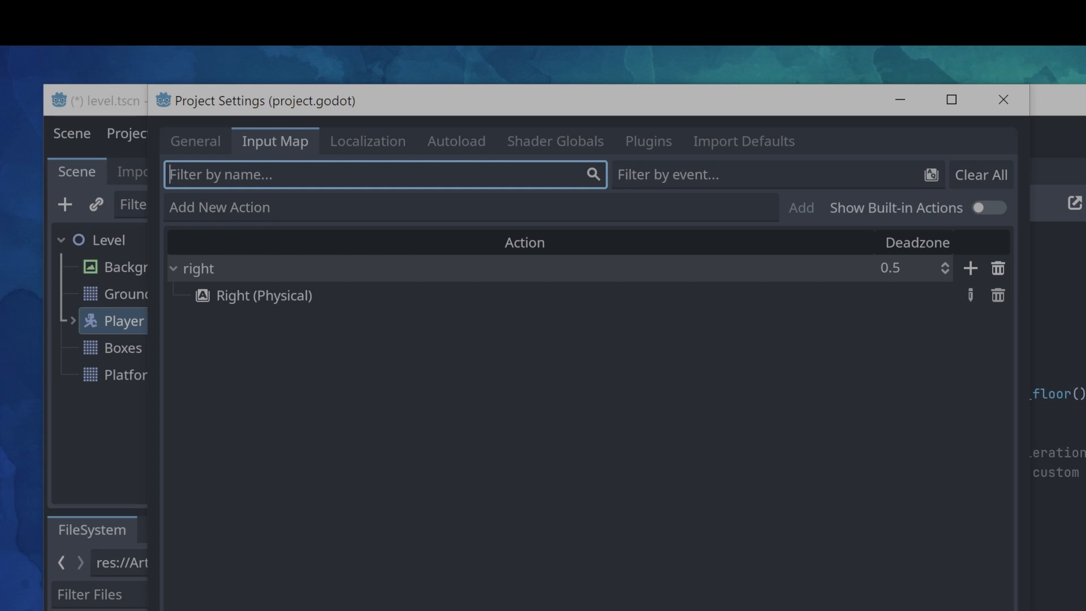
click(385, 207)
text(left)
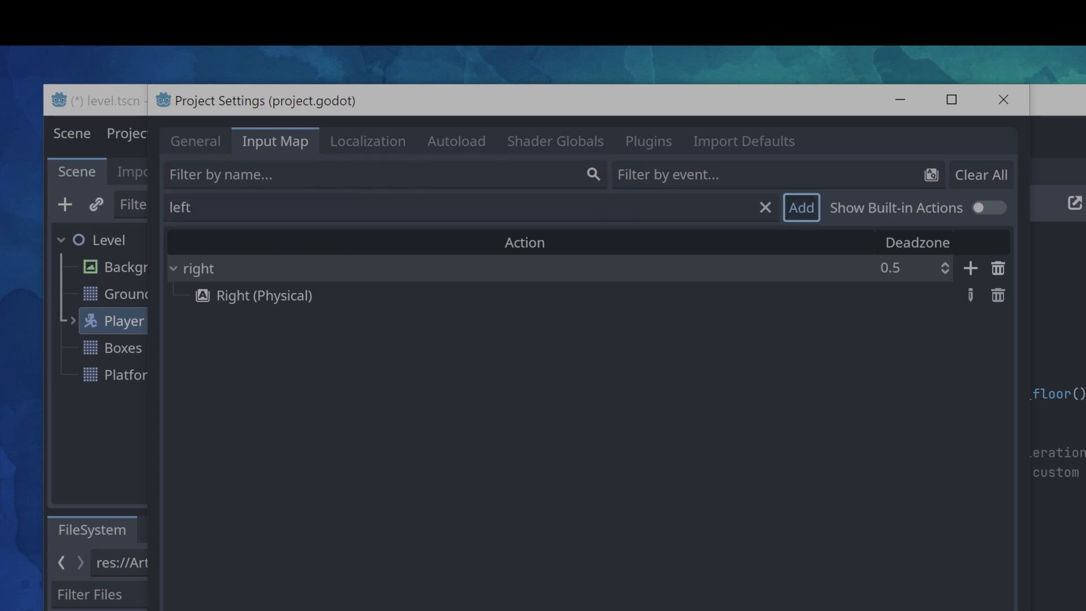
key(Return)
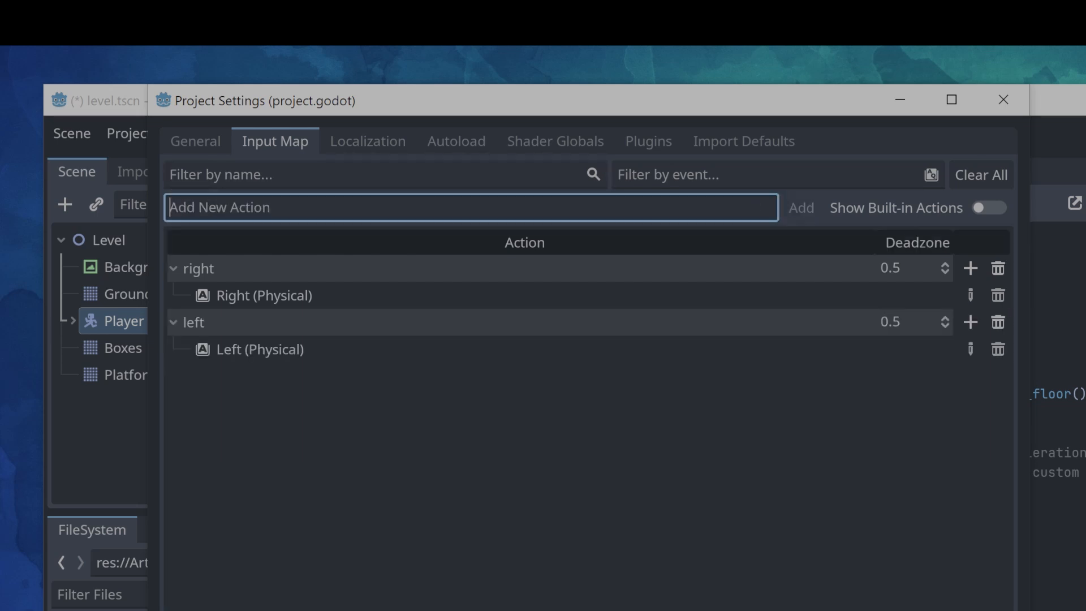
text(jump)
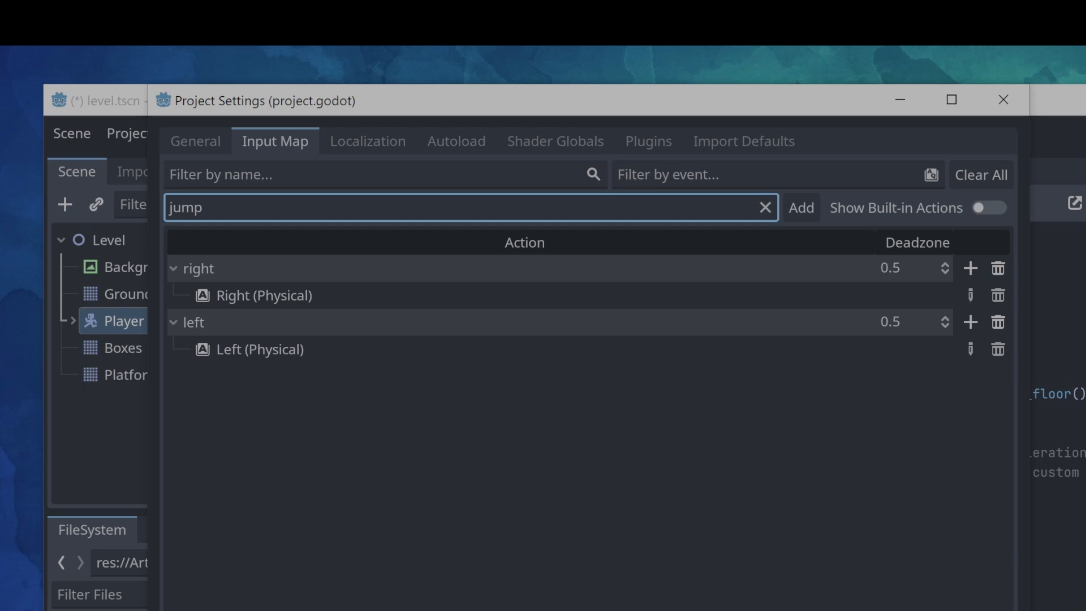
key(Return)
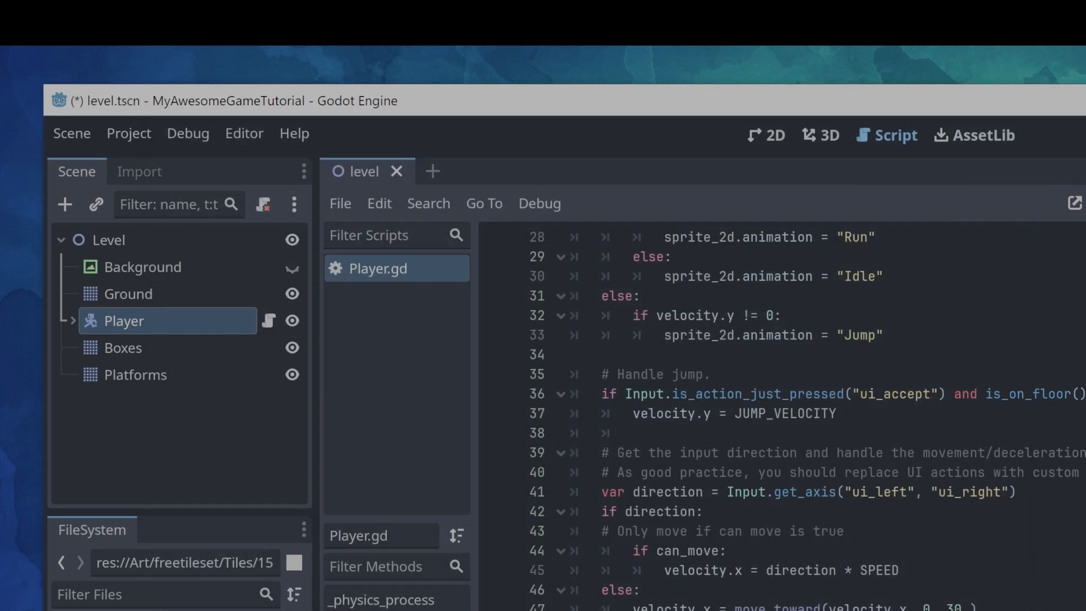
Replace "ui_accept" with "jump" in the is_action_just_pressed condition of Player.gd's jump handling
click(932, 394)
key(BackSpace)
key(BackSpace)
key(BackSpace)
key(BackSpace)
key(BackSpace)
key(BackSpace)
key(BackSpace)
key(BackSpace)
key(BackSpace)
text(ju)
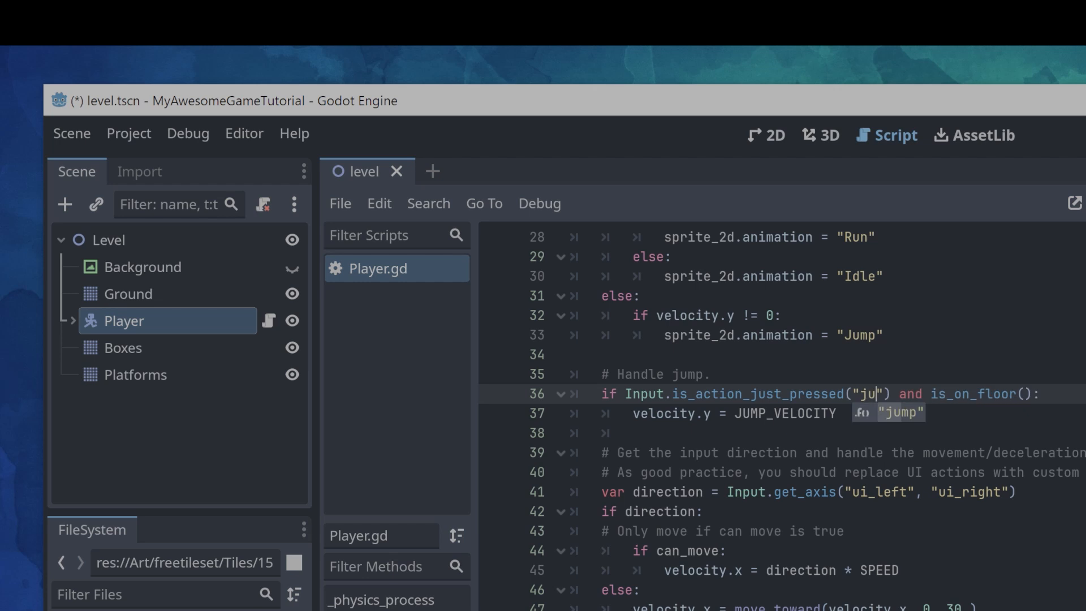
text(mp)
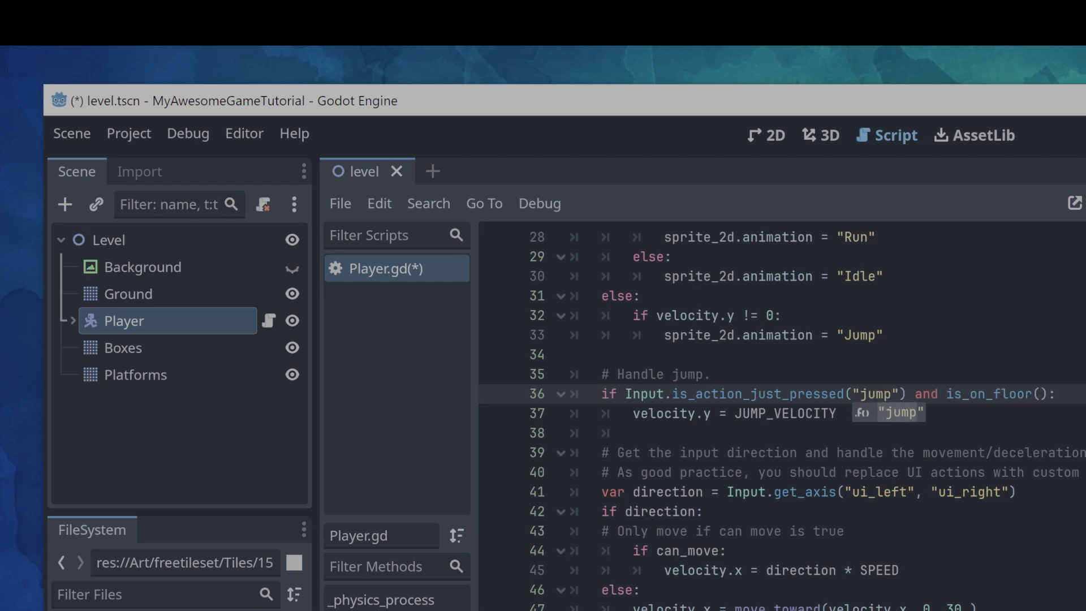
Select the ui_ prefix of "ui_left" in the Input.get_axis call that sets the direction variable
click(875, 492)
key(shift+Left)
key(shift+Left)
key(shift+Left)
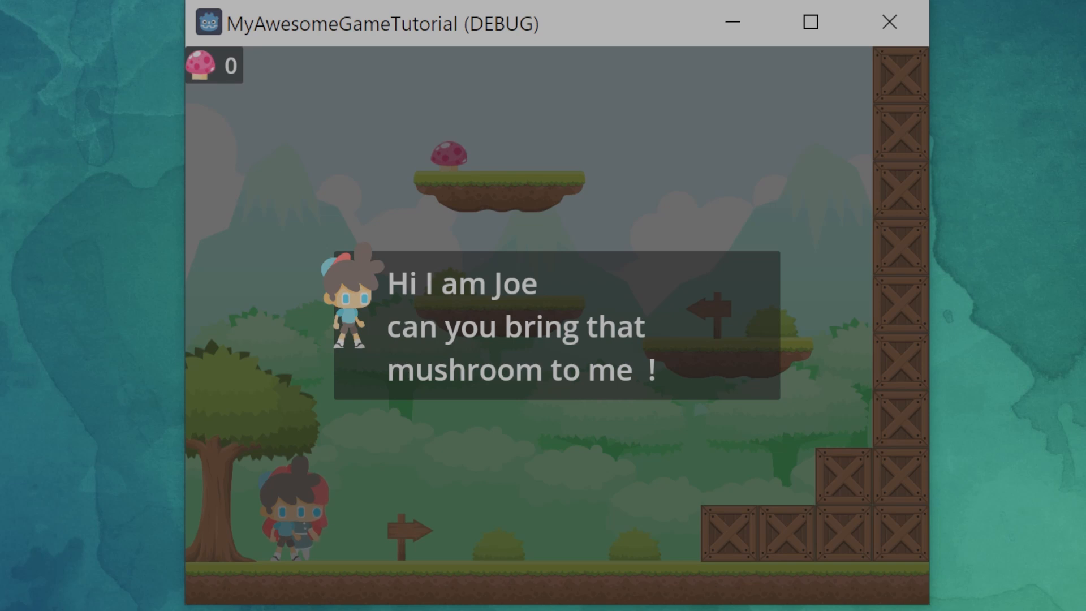
Play-test the decorated level by dismissing the boy's dialogue and running the player up onto the crates
key(Return)
key(Right)
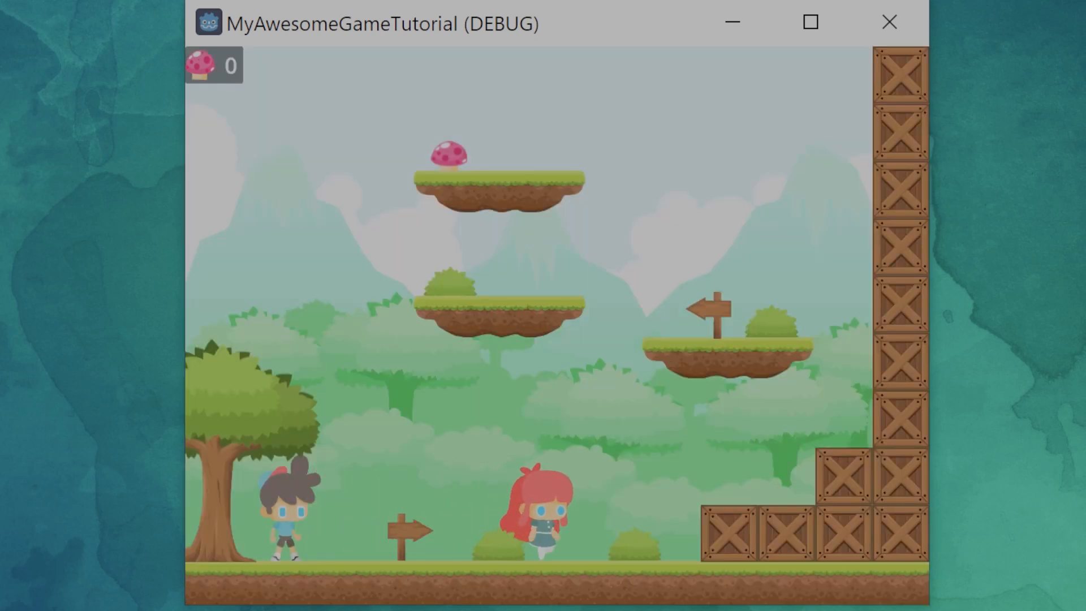
key(space)
key(space)
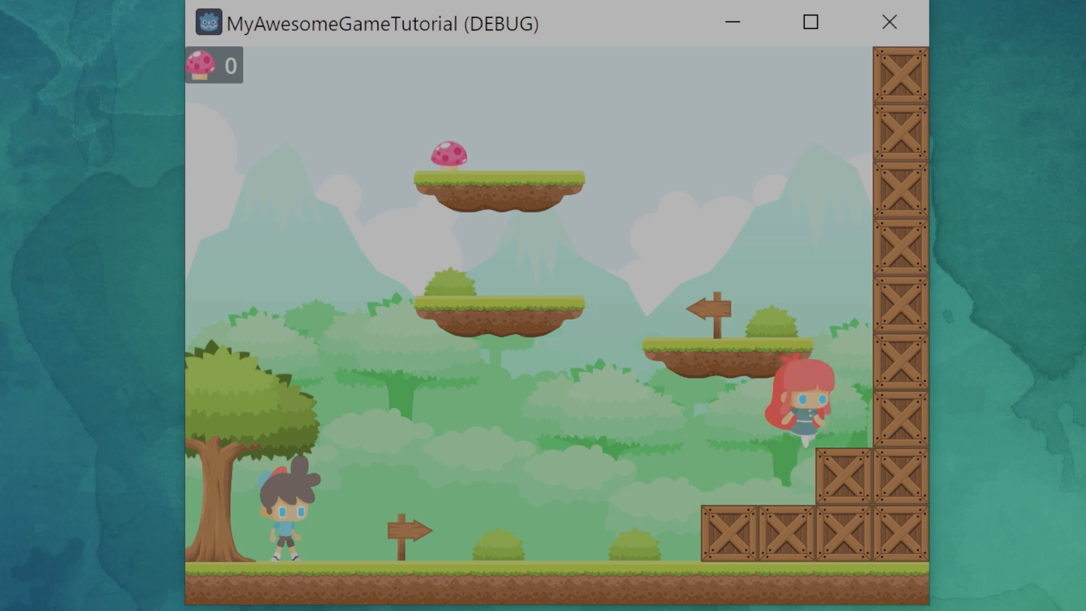
Jump the player from the crates across the floating platforms to collect the mushroom on the highest one
key(Left)
key(space)
key(Right)
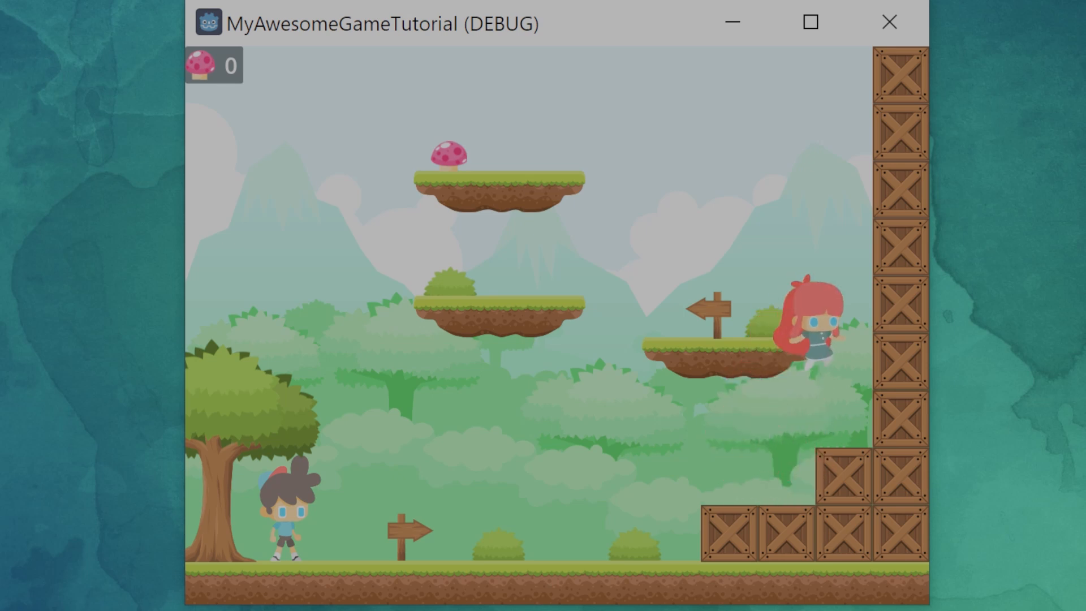
key(Left)
key(space)
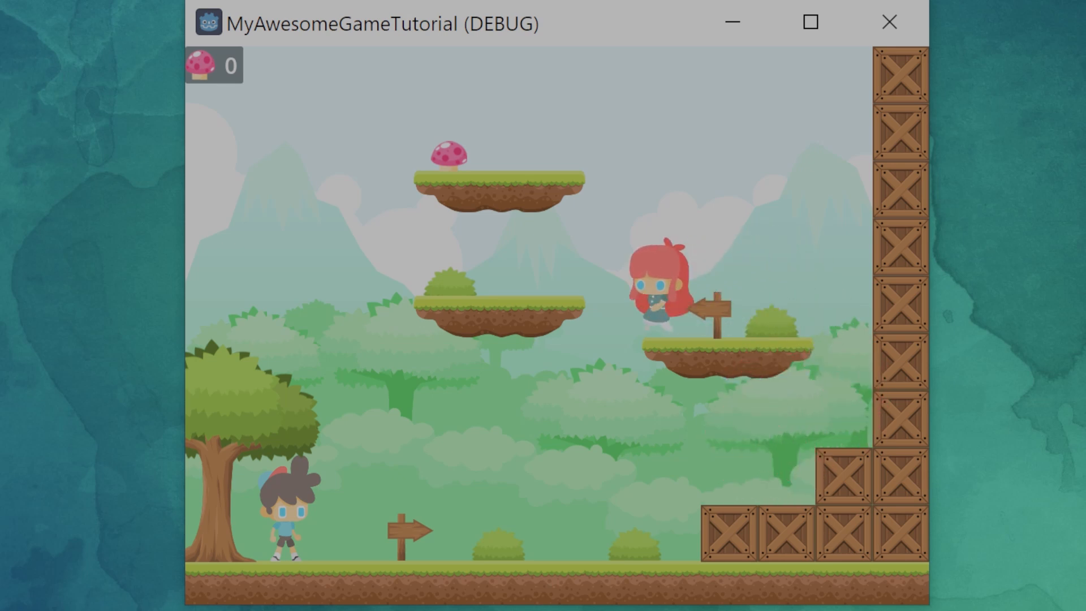
key(space)
key(space)
key(Left)
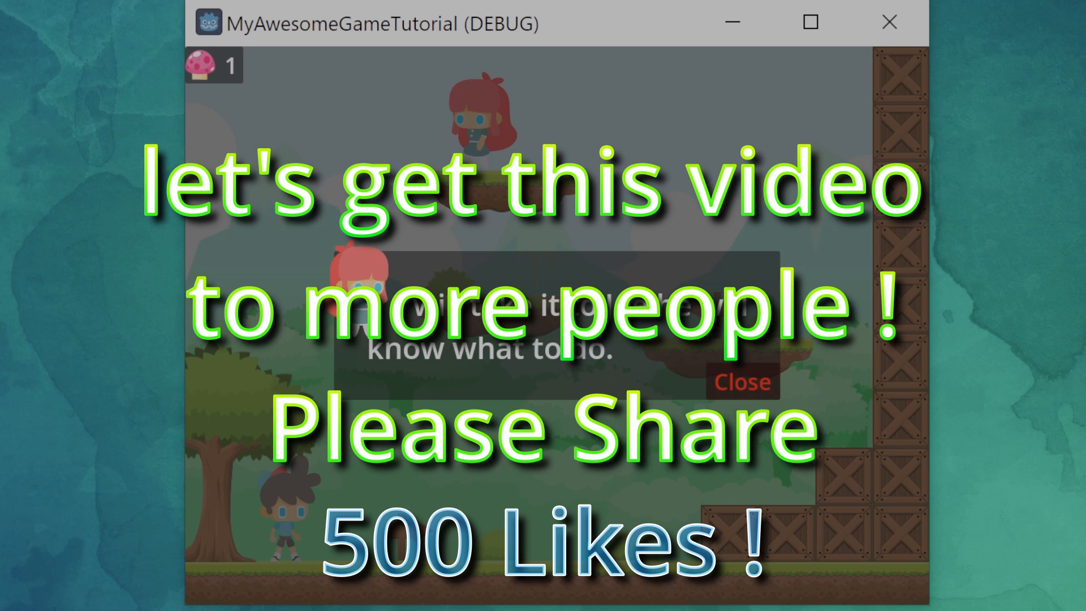
Close the mushroom dialogue and bring the player back down to the ground toward the boy
key(Return)
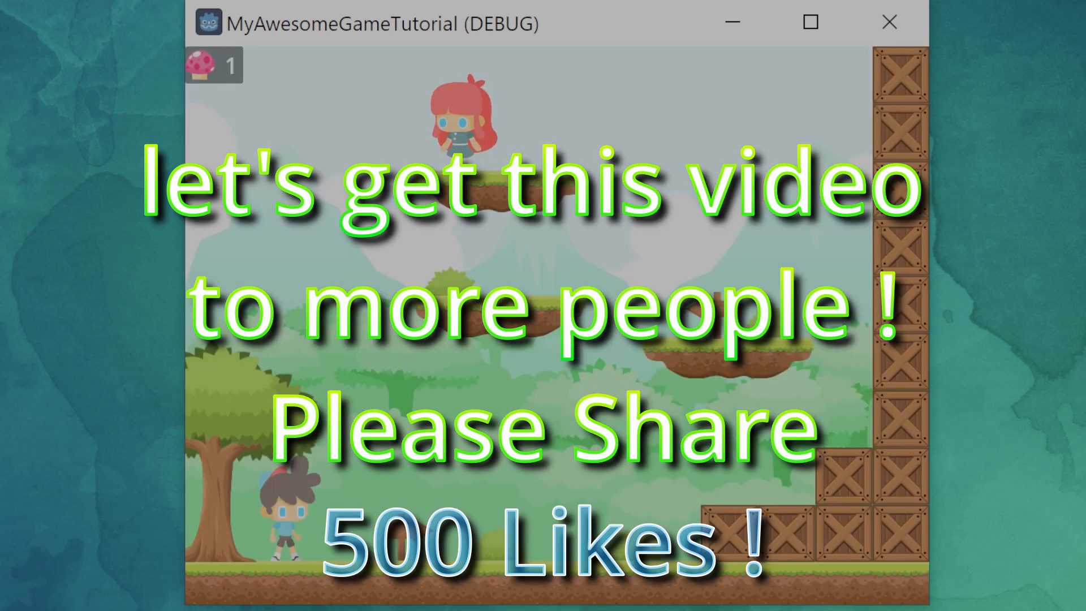
key(Right)
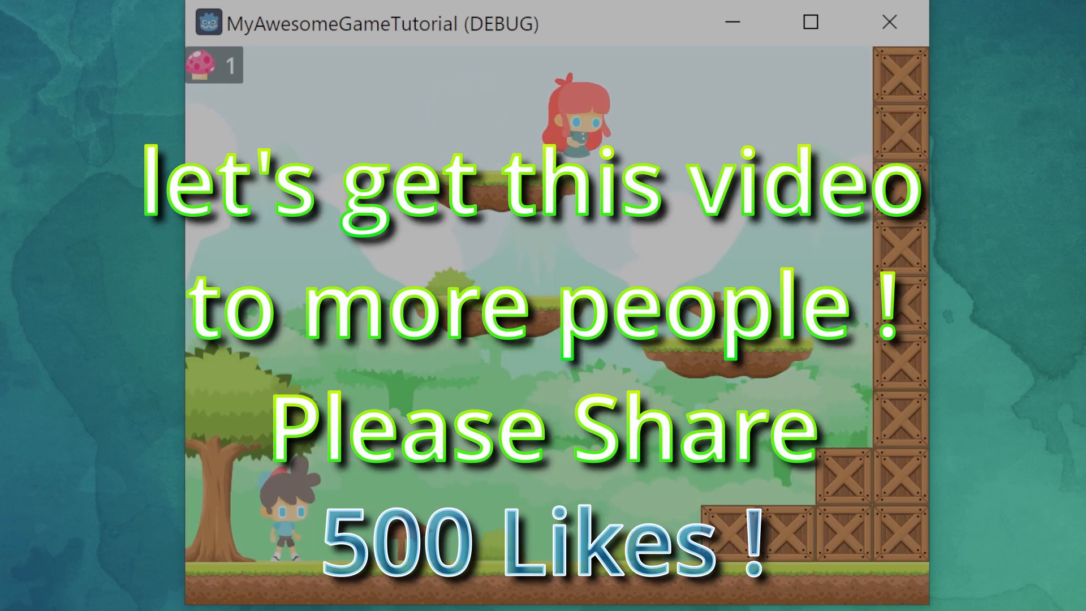
key(Left)
key(Left)
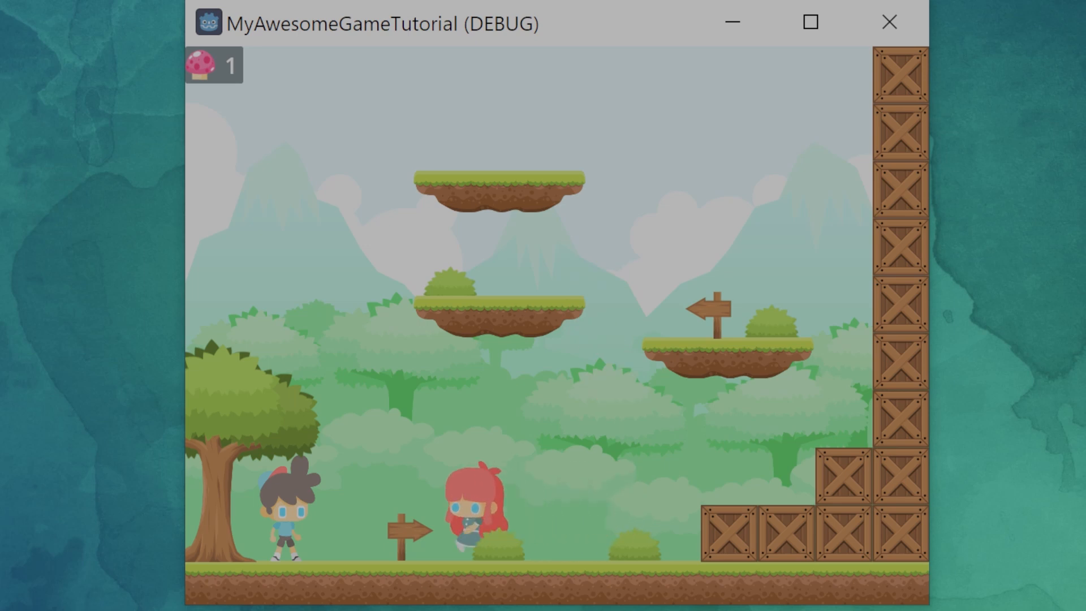